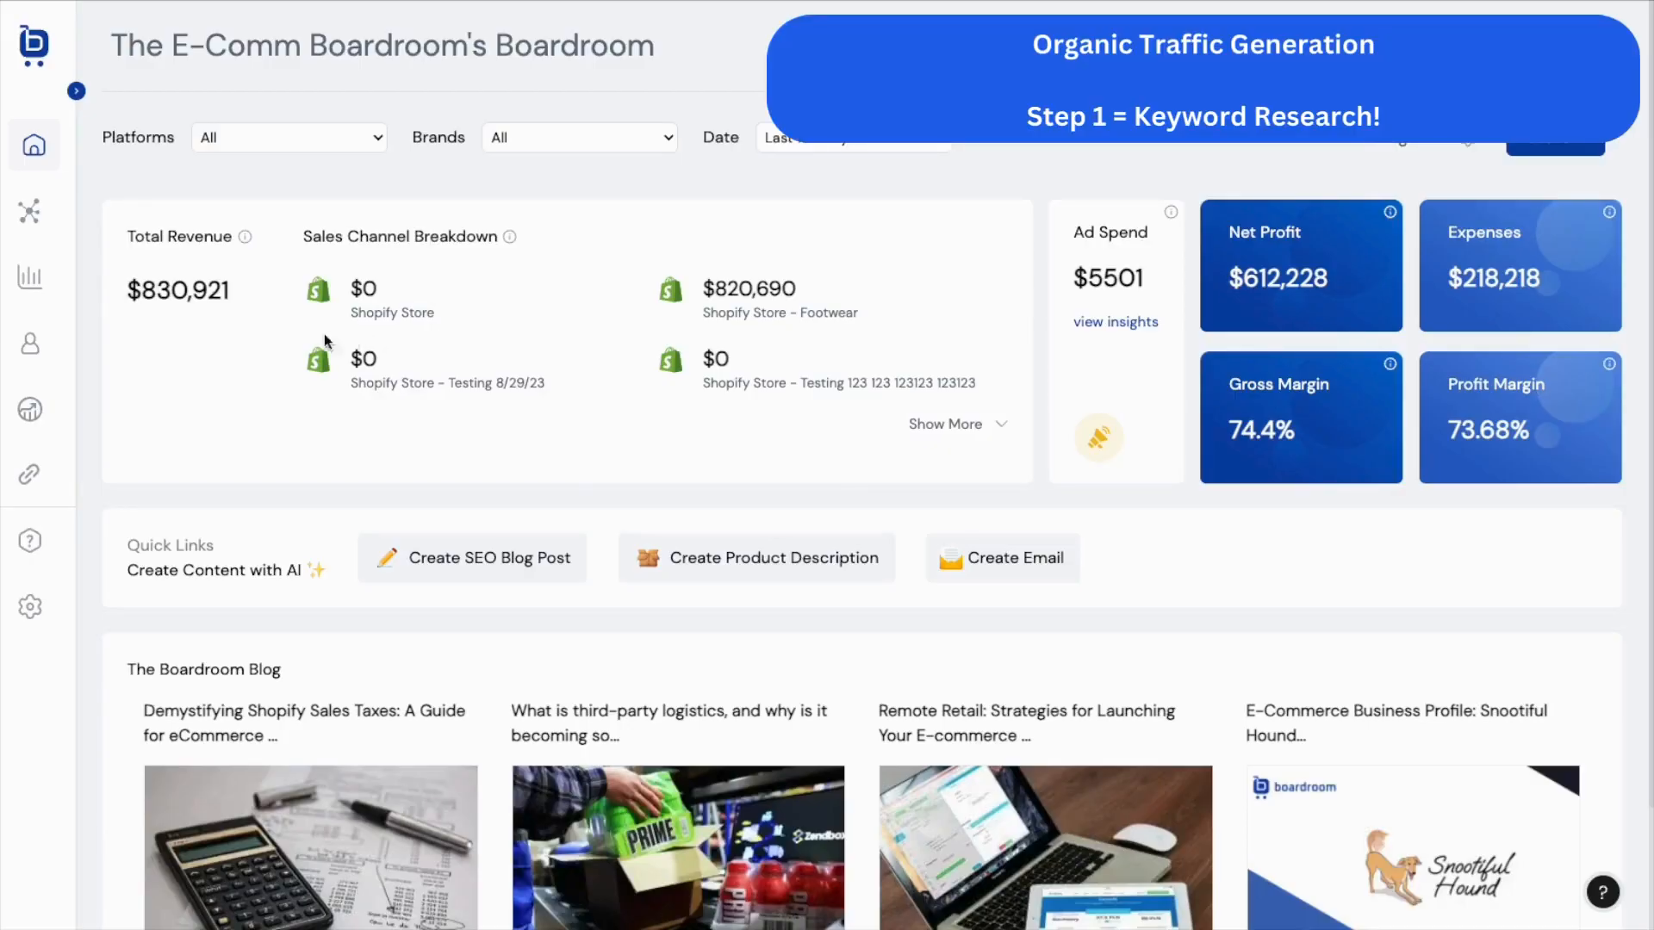
# Expand the dashboard sidebar to show the full labelled navigation.
pyautogui.click(77, 92)
# Go to AI Tools > Keyword Research and dismiss the past-search suggestions.
pyautogui.click(176, 211)
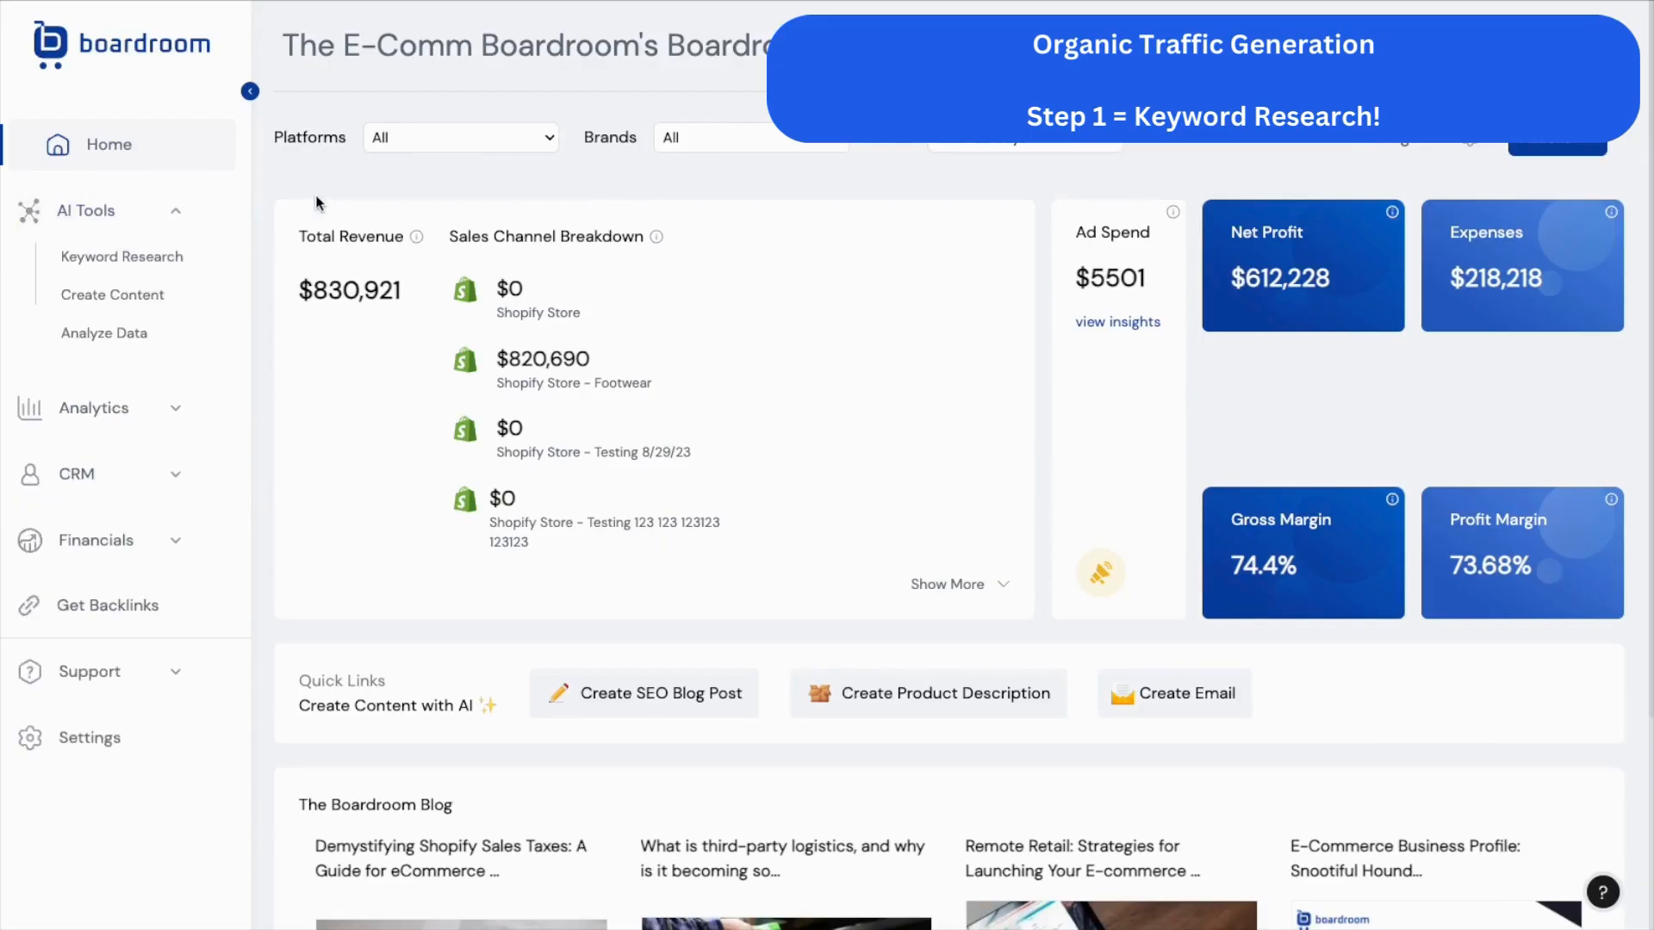
pyautogui.click(168, 258)
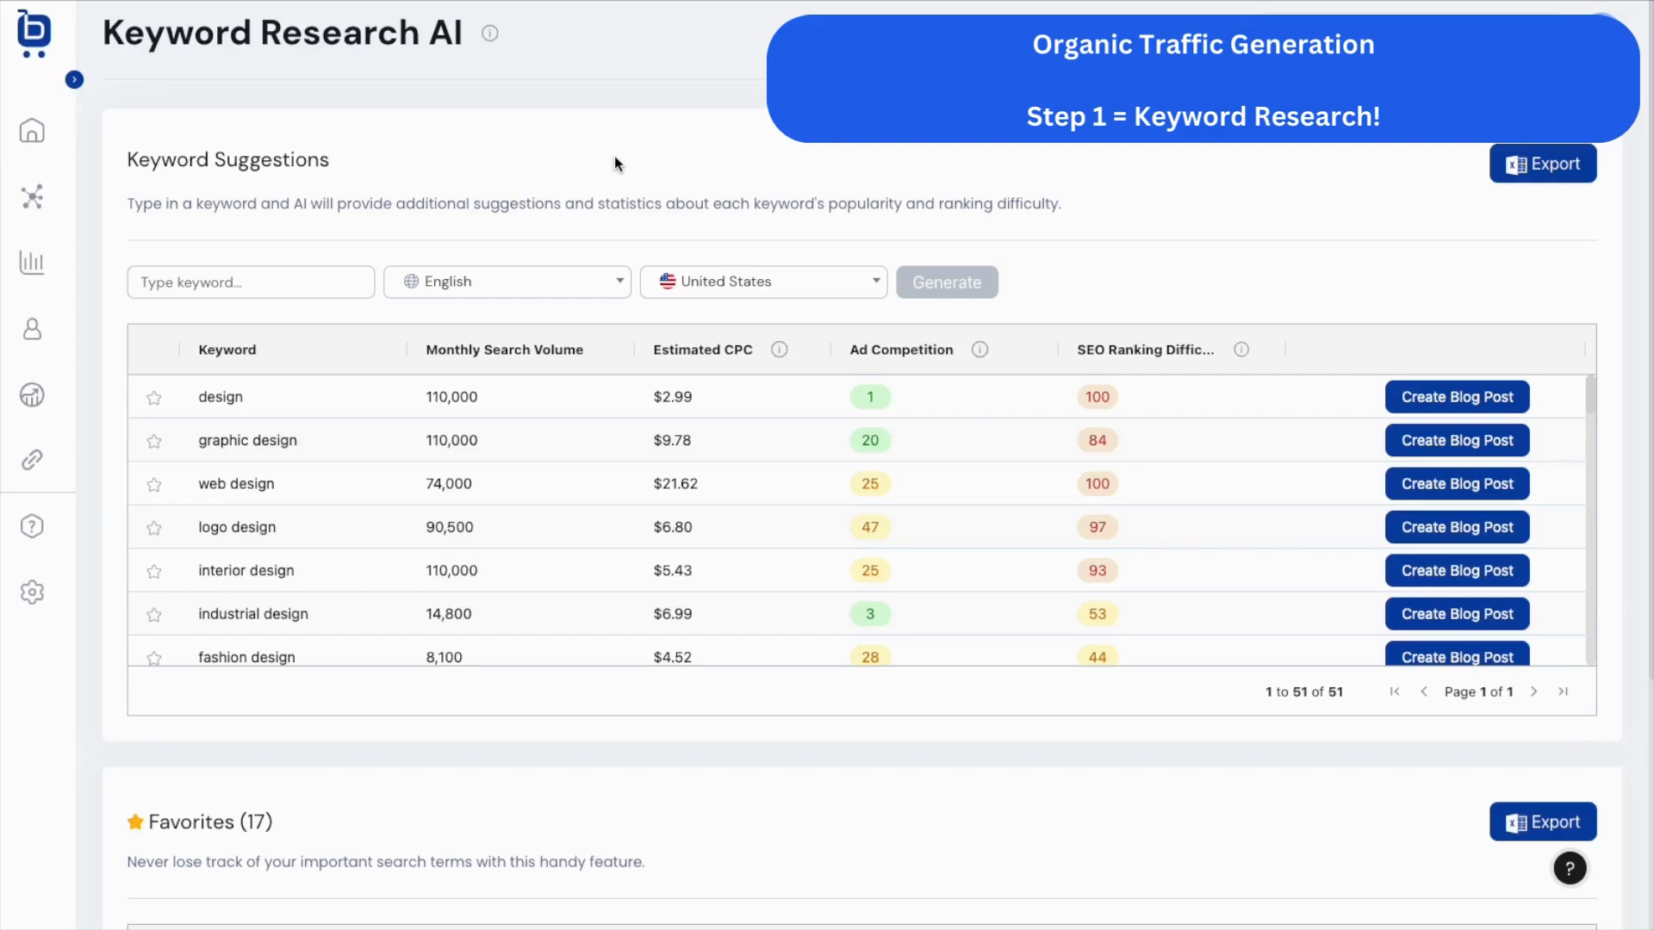
pyautogui.click(200, 288)
pyautogui.press('Escape')
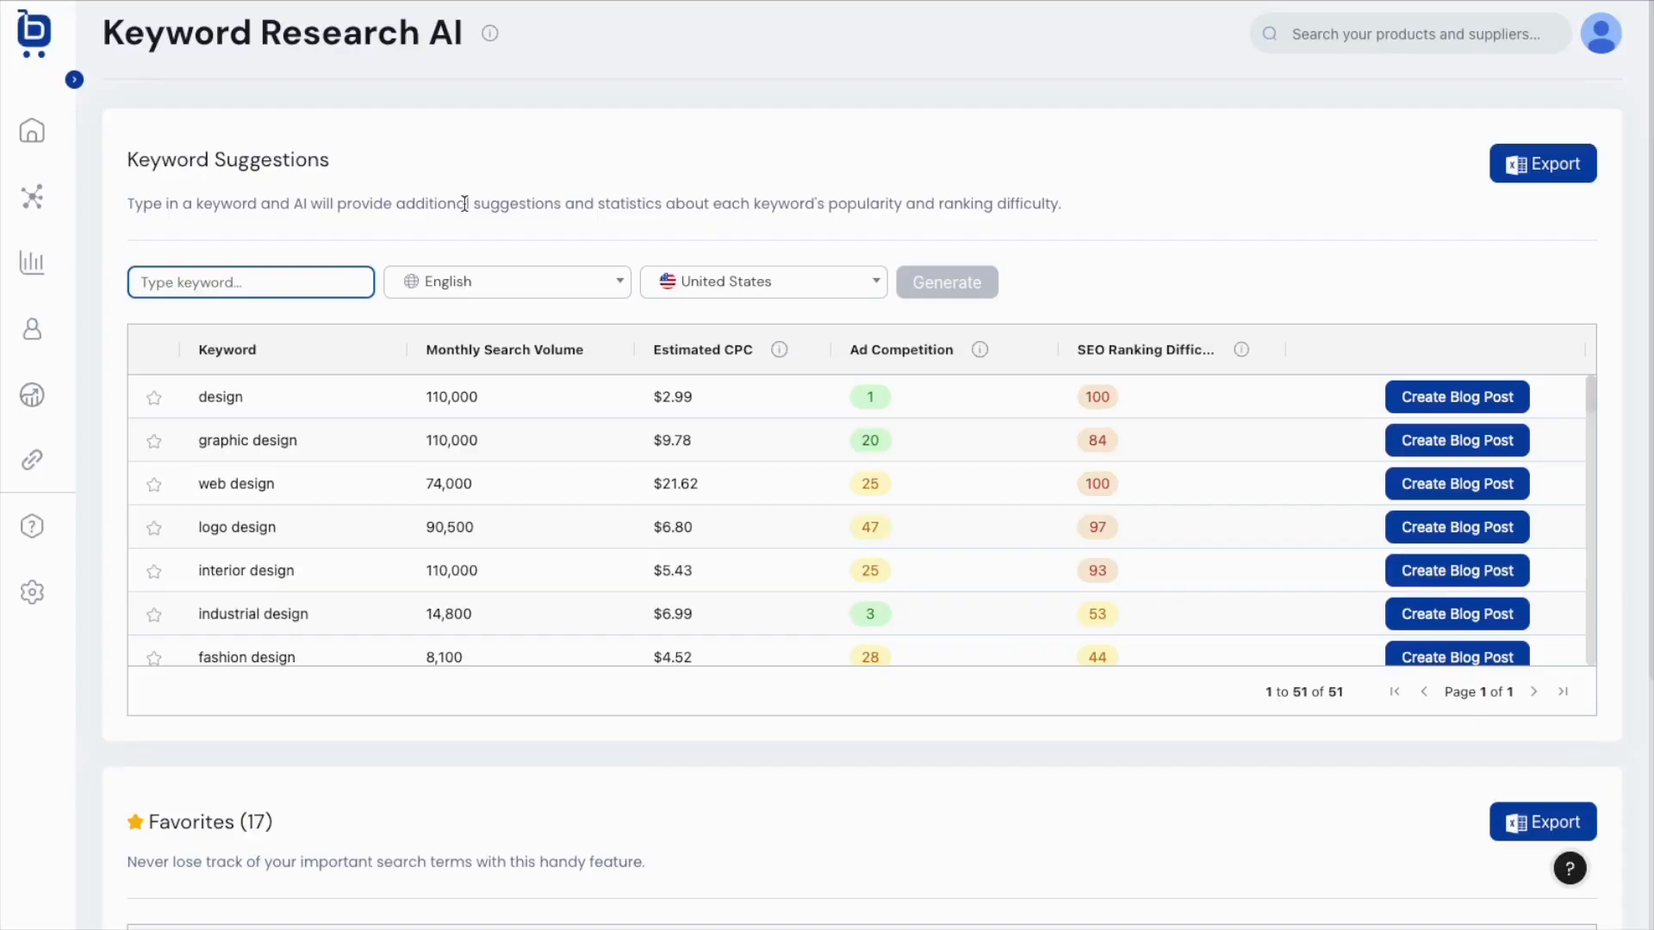
# Generate keyword suggestions for the seed term 'snowboard'.
pyautogui.write('snowboard')
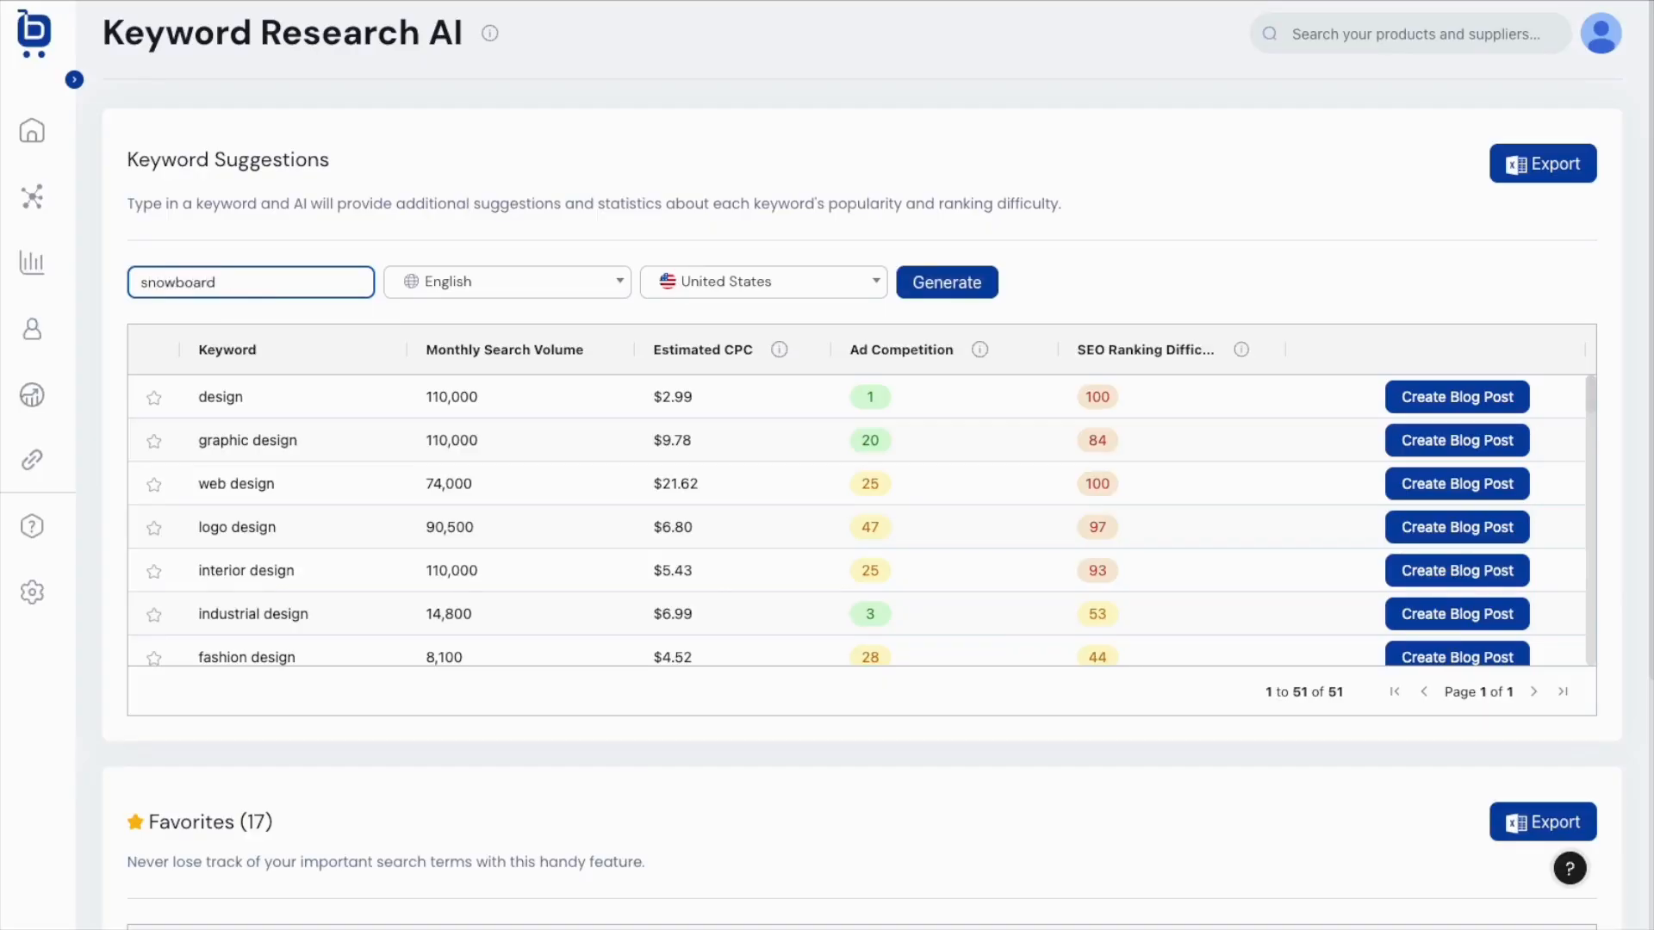
pyautogui.click(945, 284)
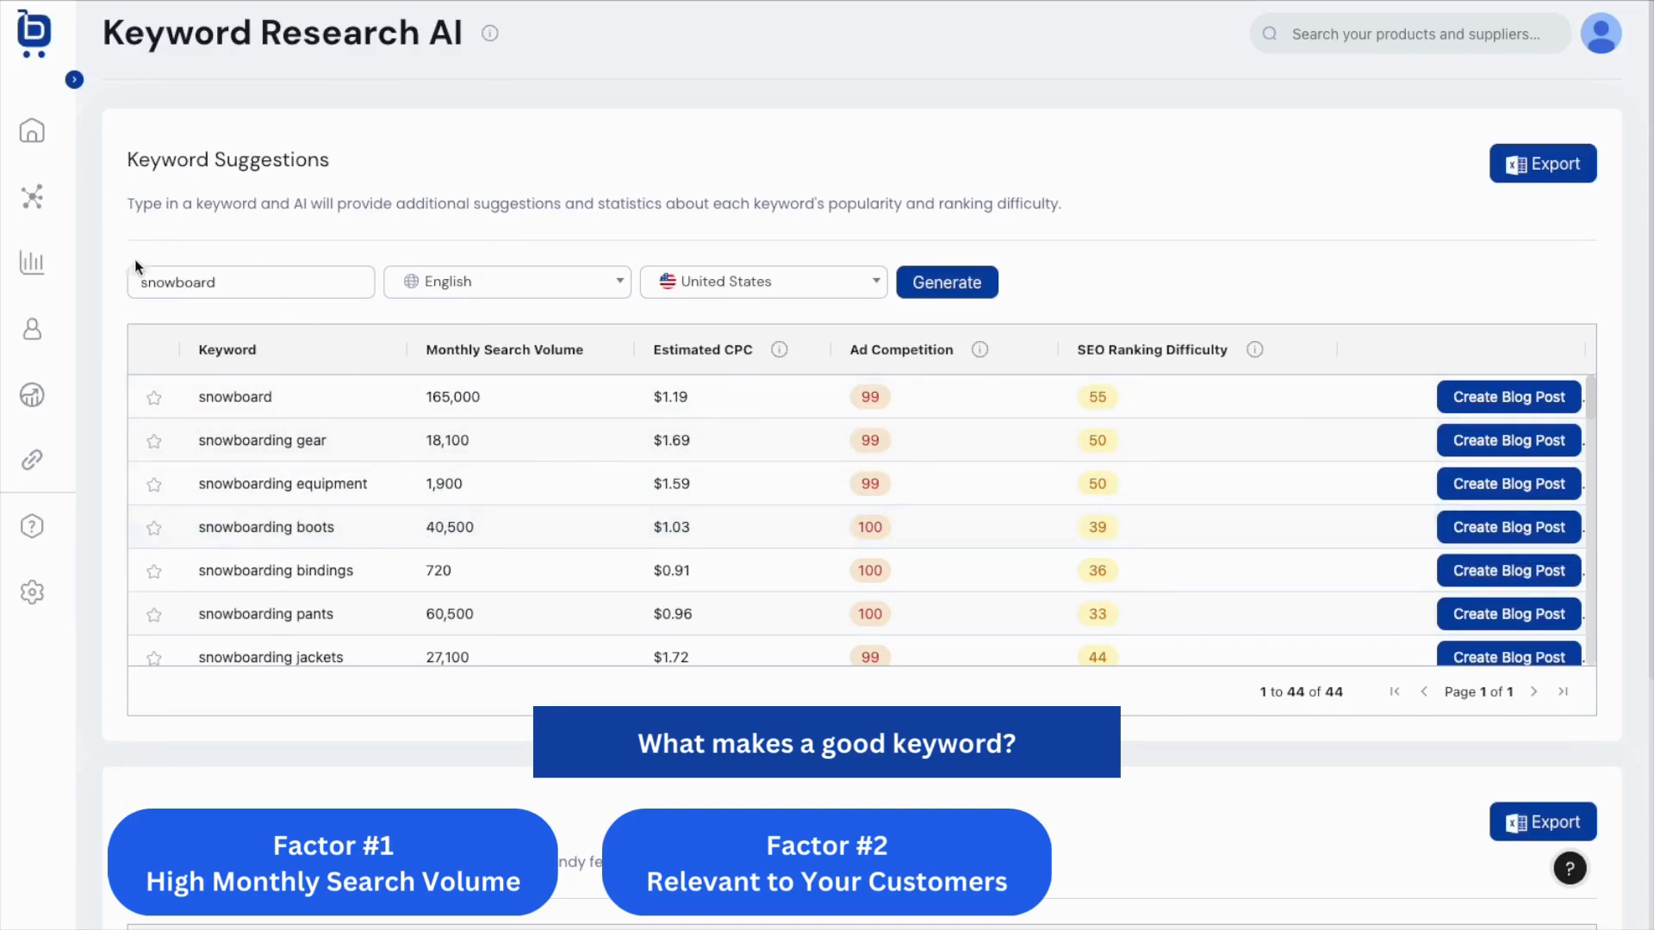
pyautogui.scroll(-3, 458, 555)
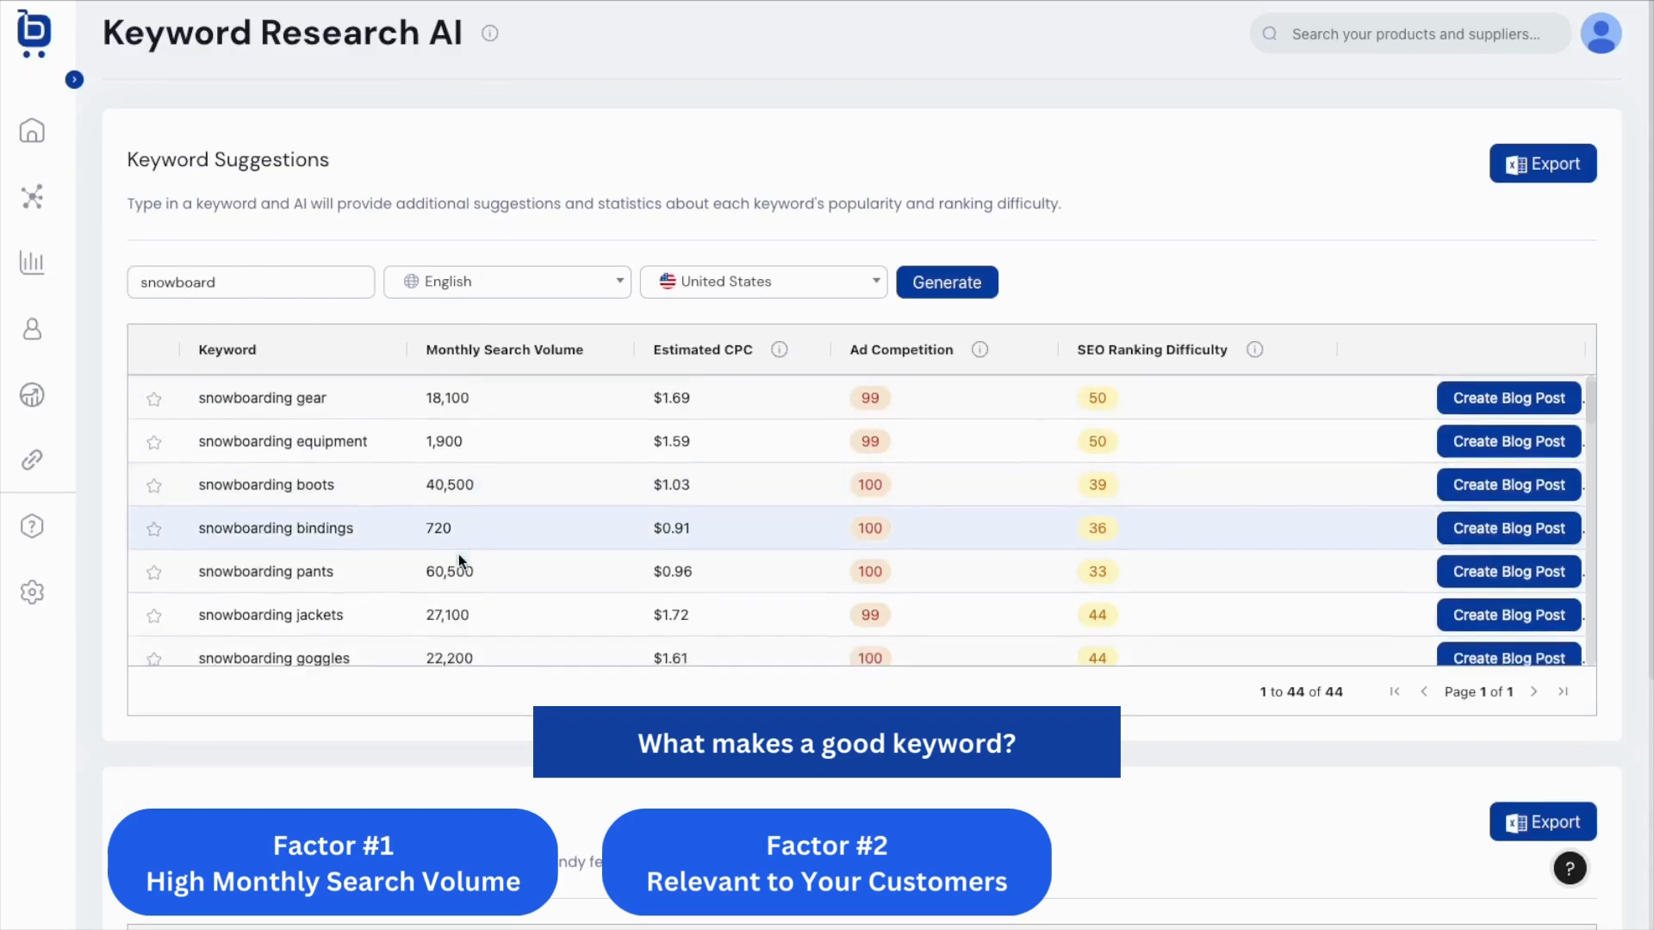
pyautogui.scroll(-3, 459, 555)
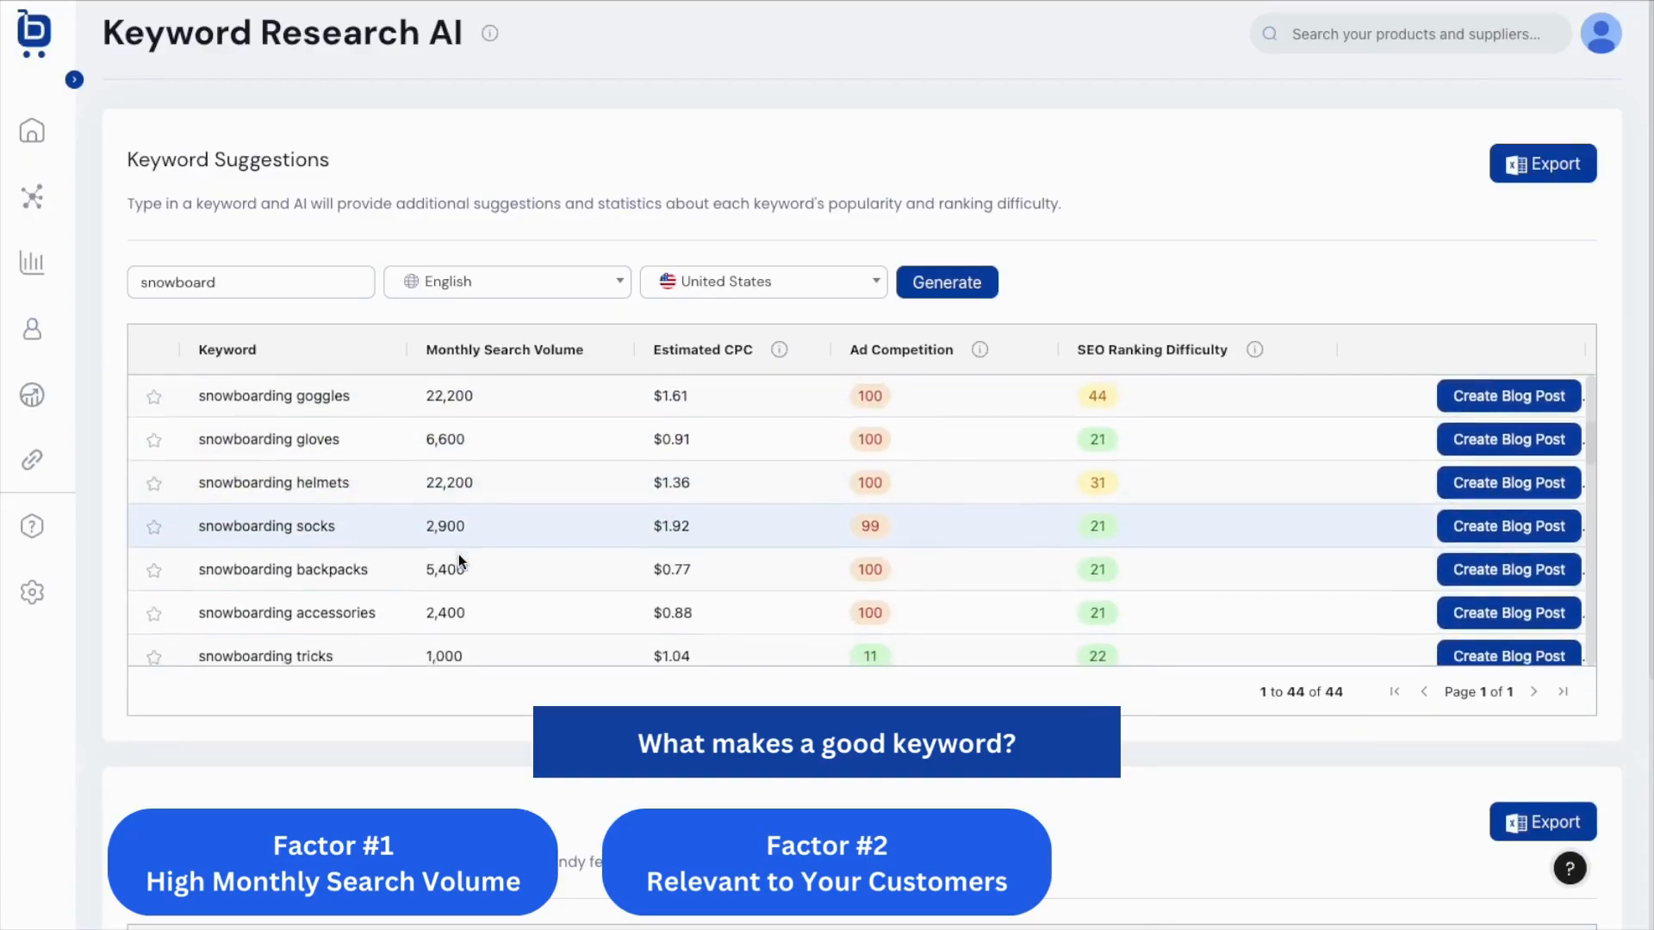
pyautogui.scroll(-1, 458, 555)
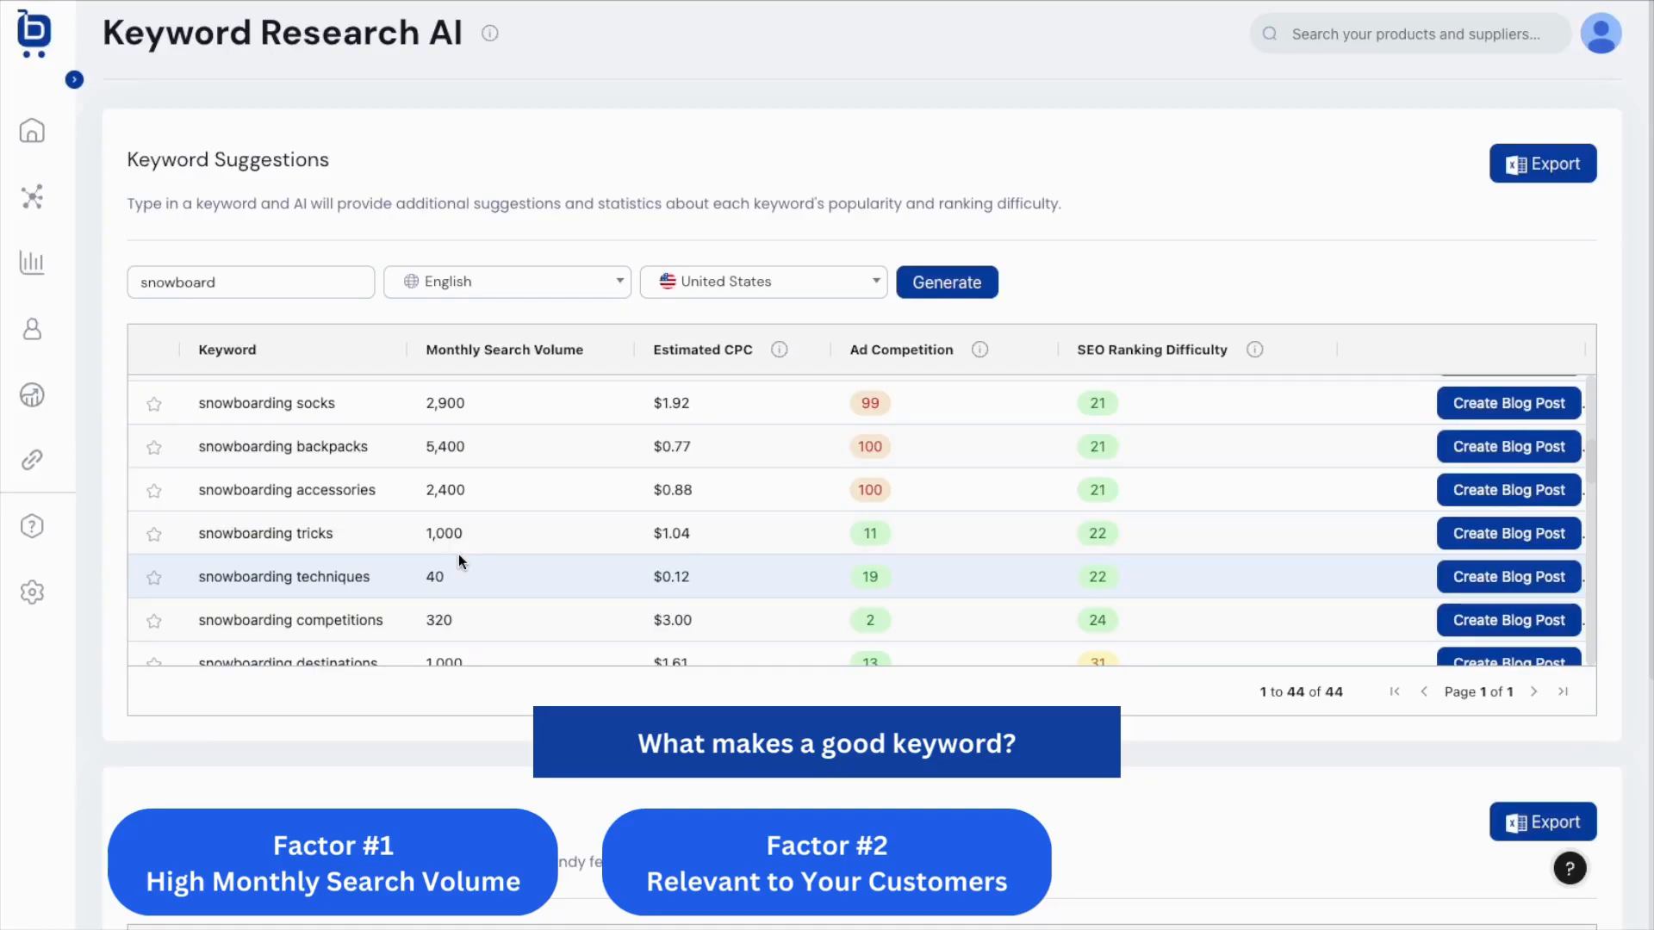
pyautogui.scroll(-4, 458, 555)
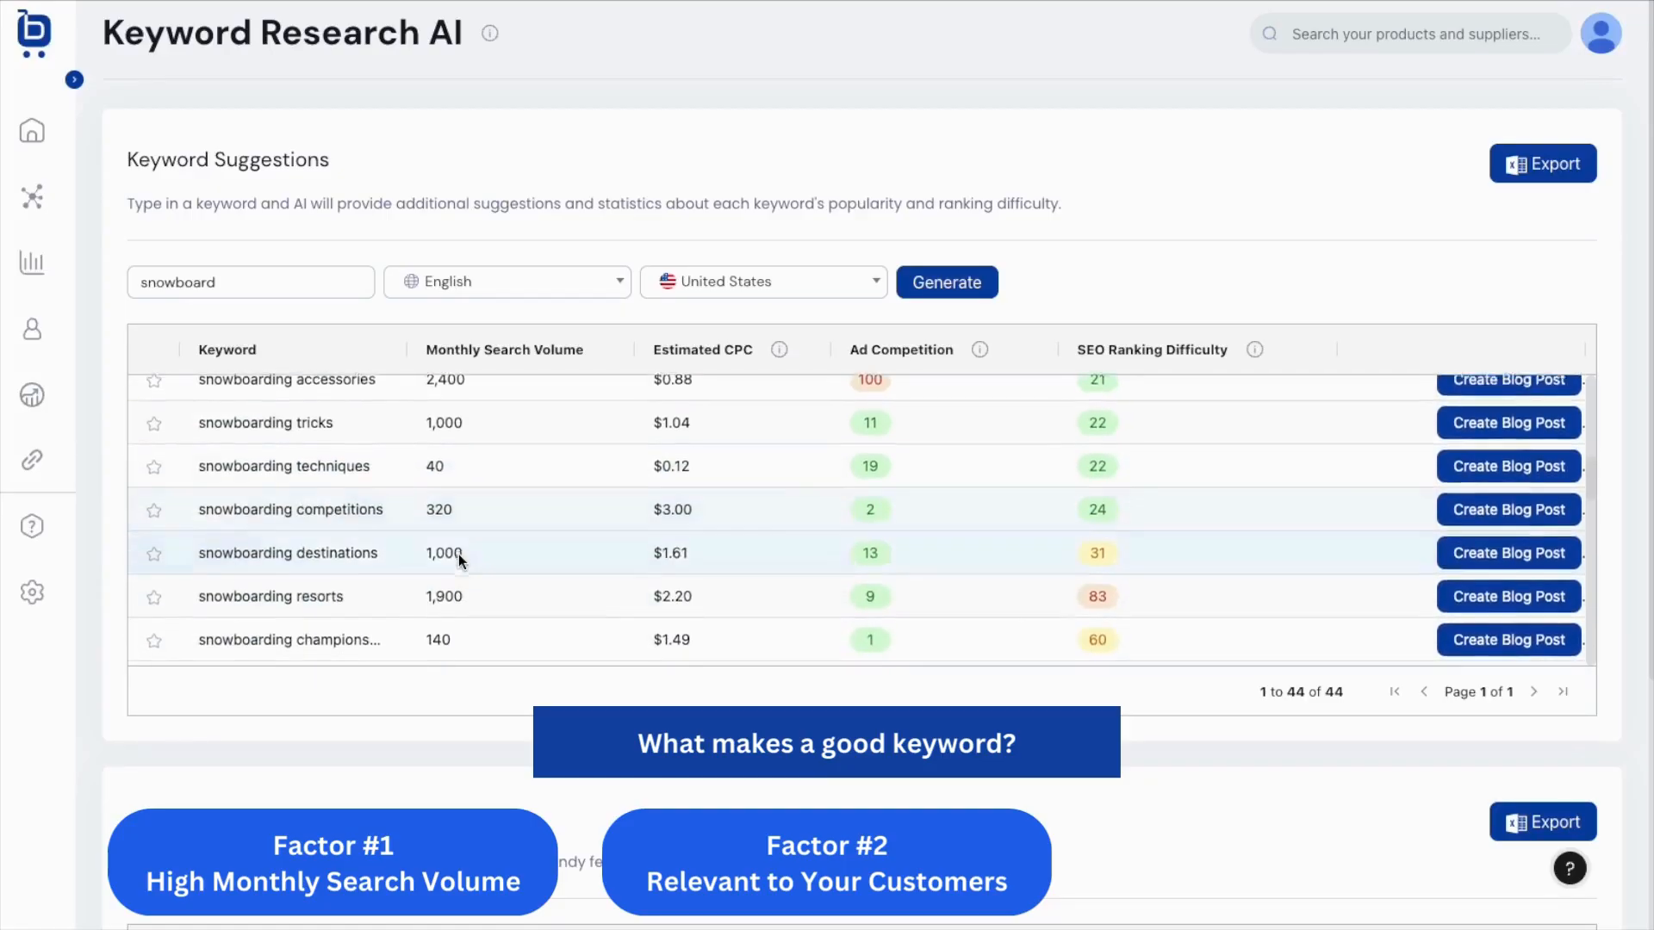
pyautogui.scroll(-4, 459, 555)
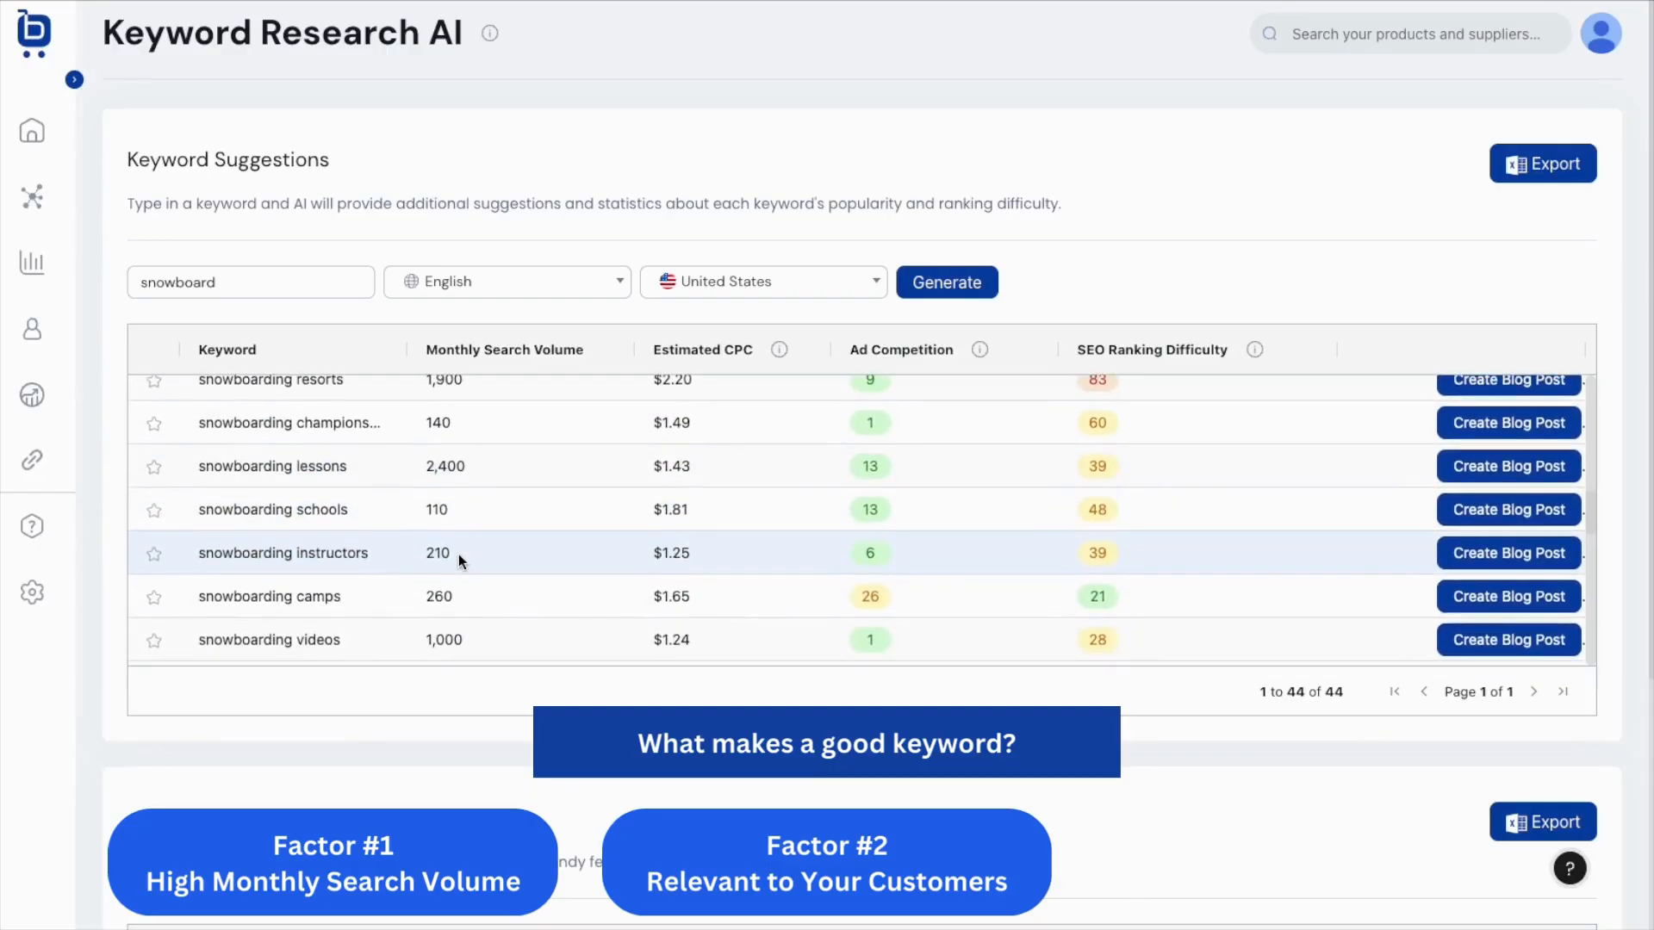
pyautogui.scroll(-5, 458, 555)
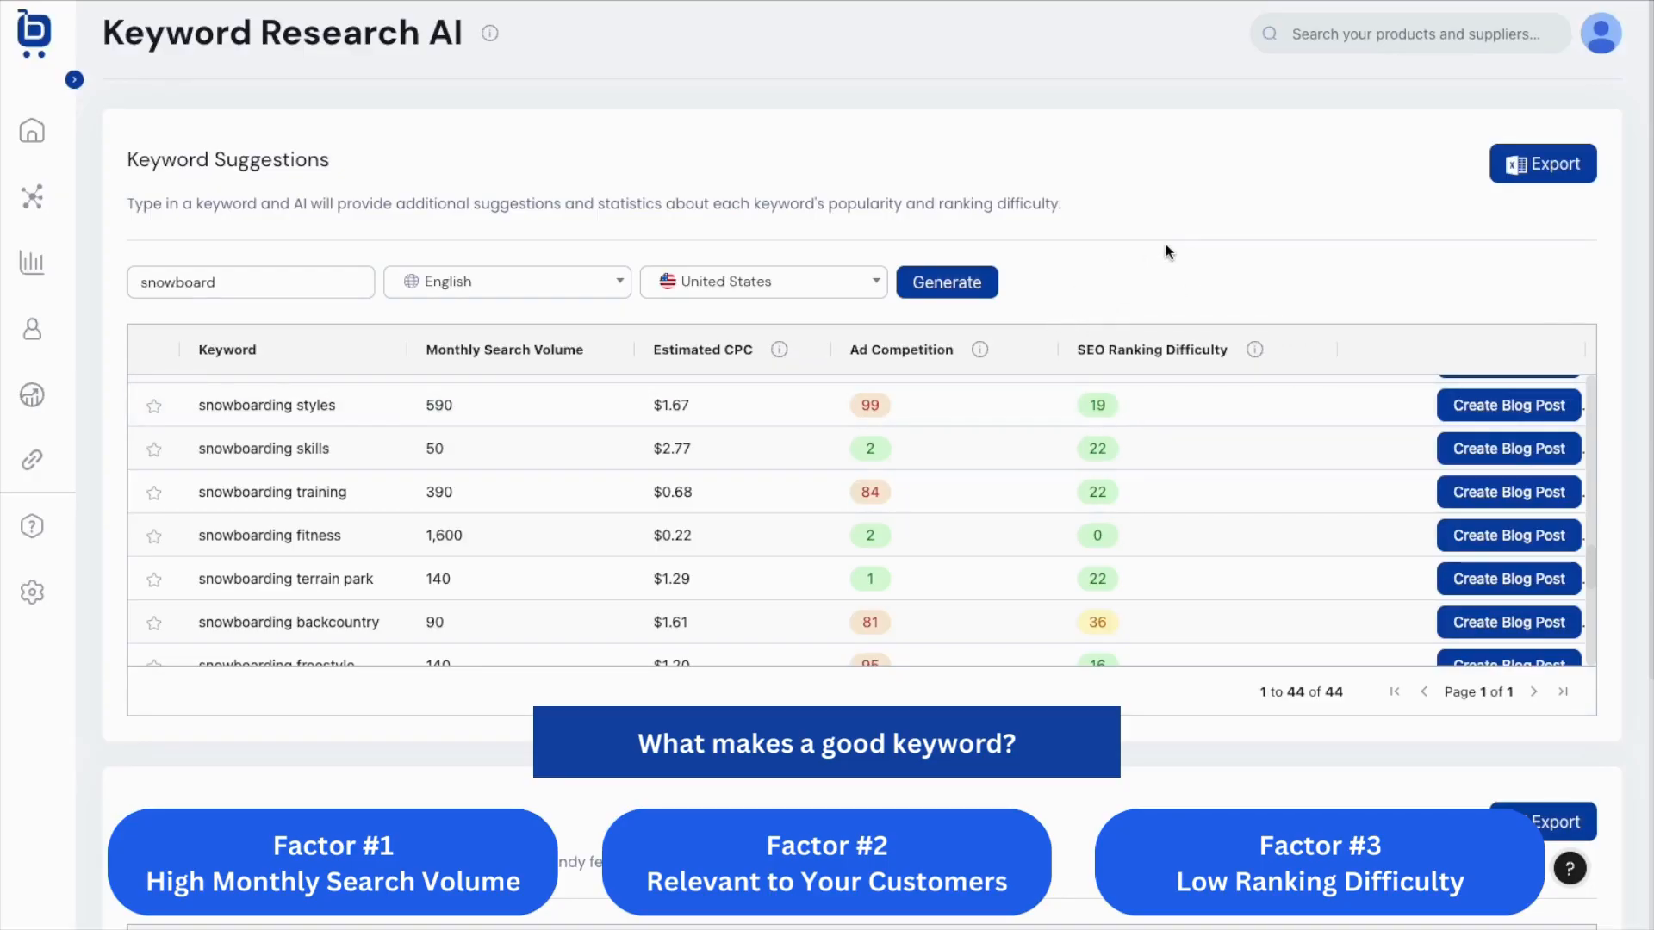
pyautogui.moveTo(1254, 358)
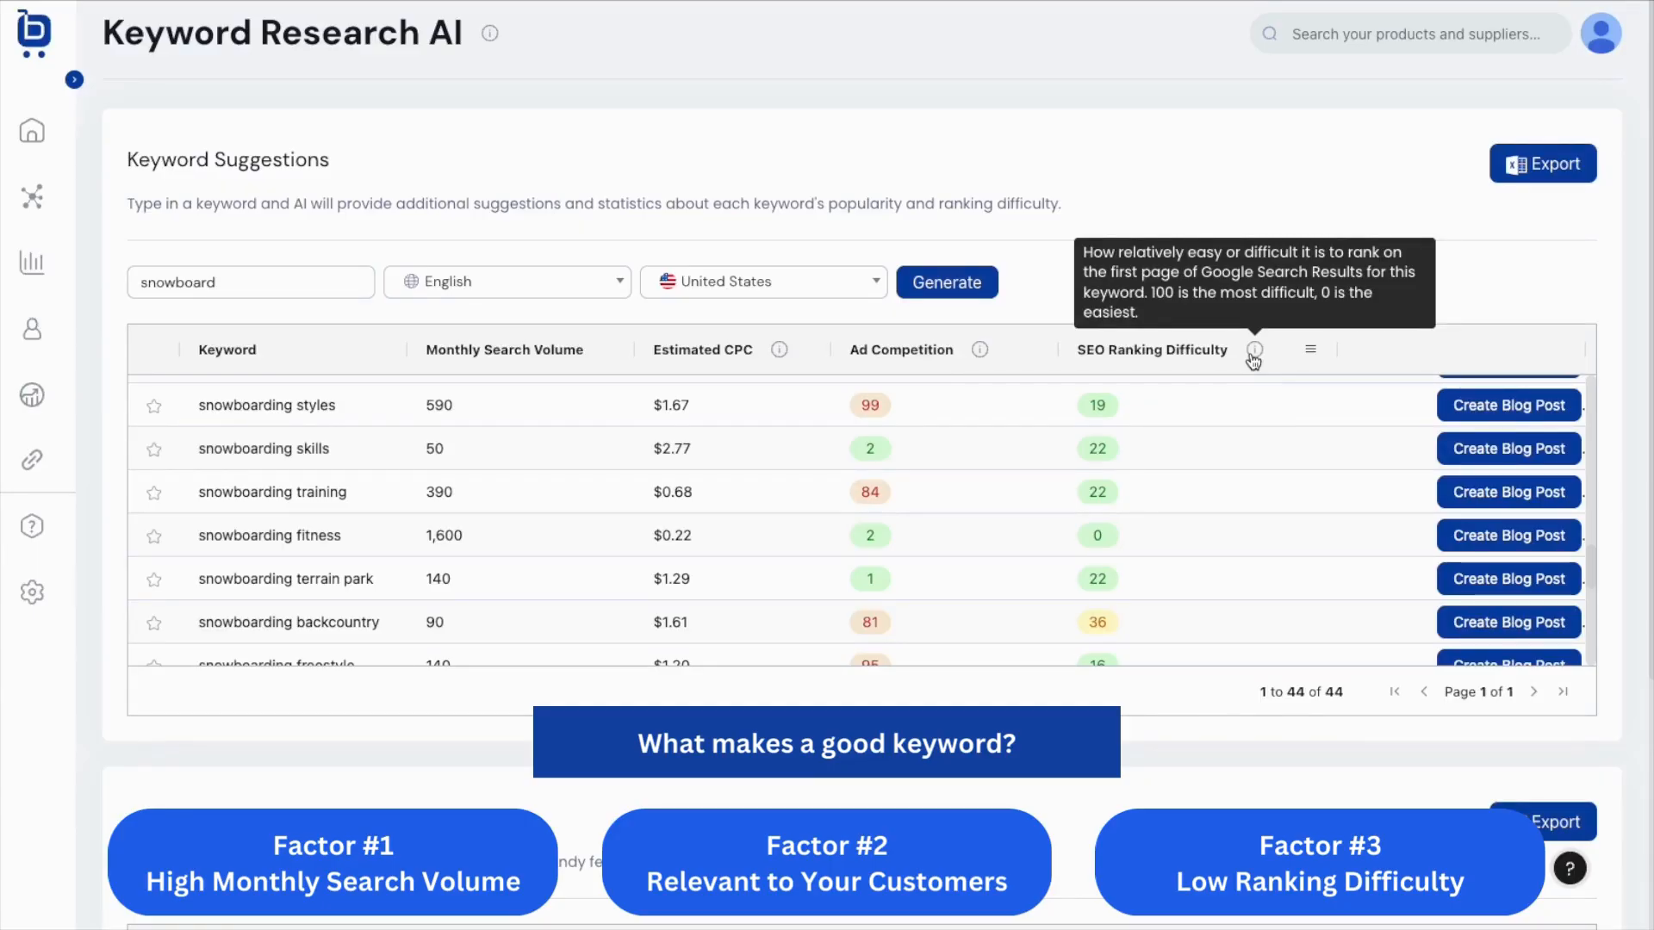
# Sort the snowboard keywords by SEO Ranking Difficulty, easiest first.
pyautogui.scroll(5, 1151, 462)
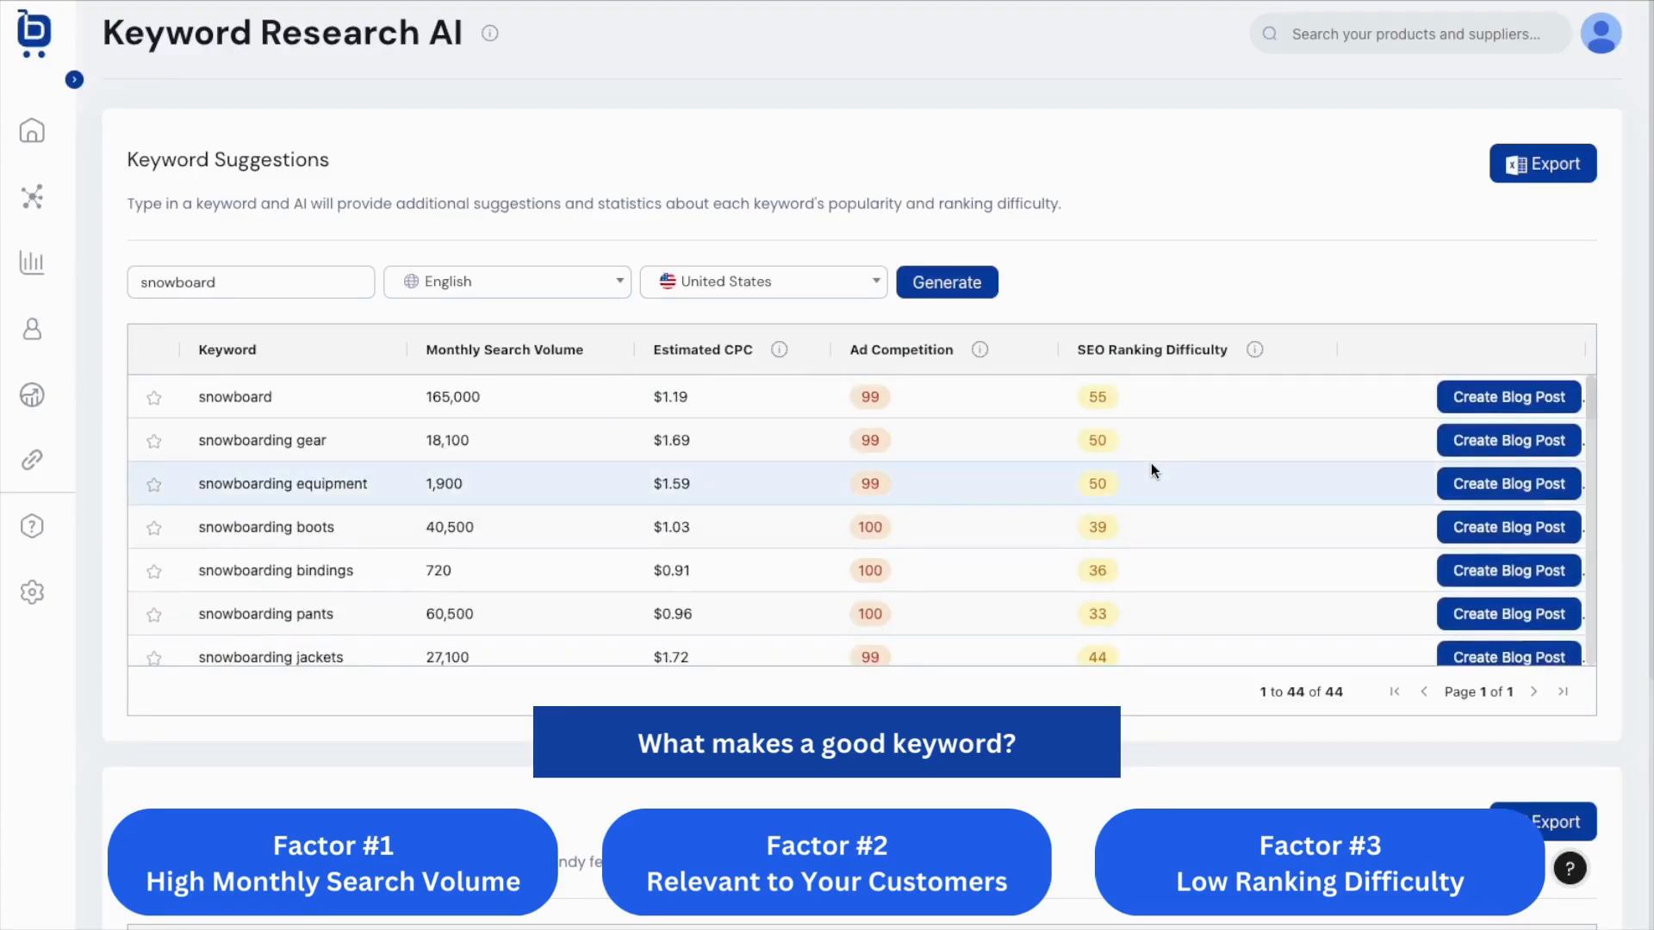
pyautogui.click(1143, 350)
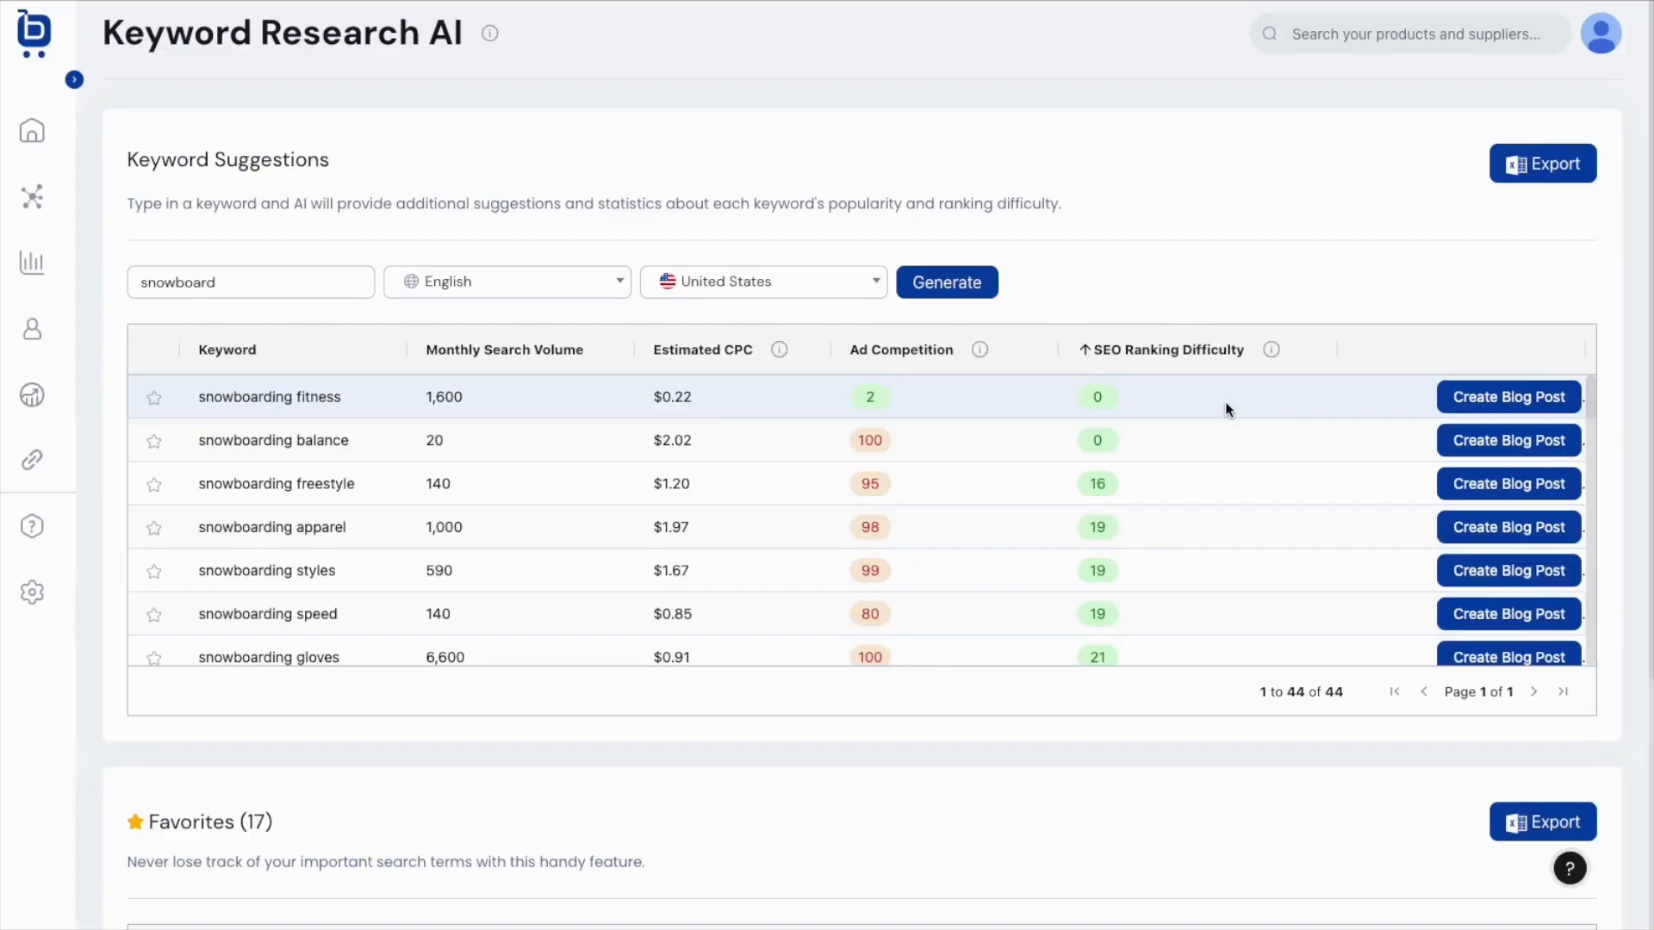
pyautogui.moveTo(987, 360)
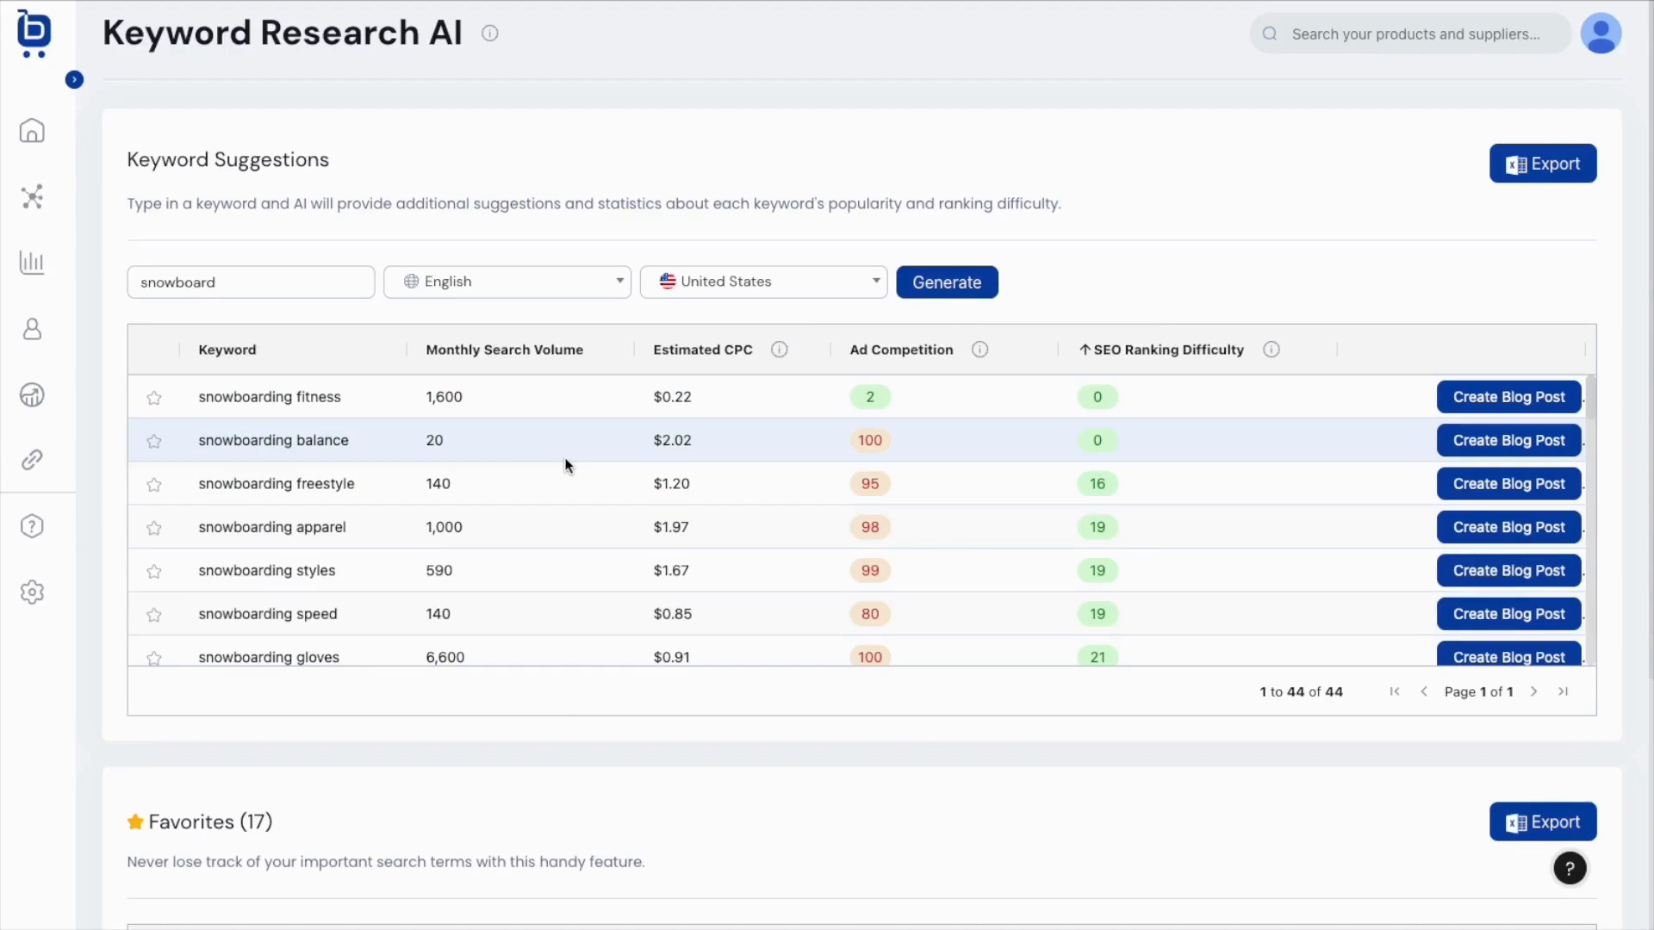
# Star snowboarding fitness and snowboarding apparel, then check both in the Favorites table.
pyautogui.click(155, 399)
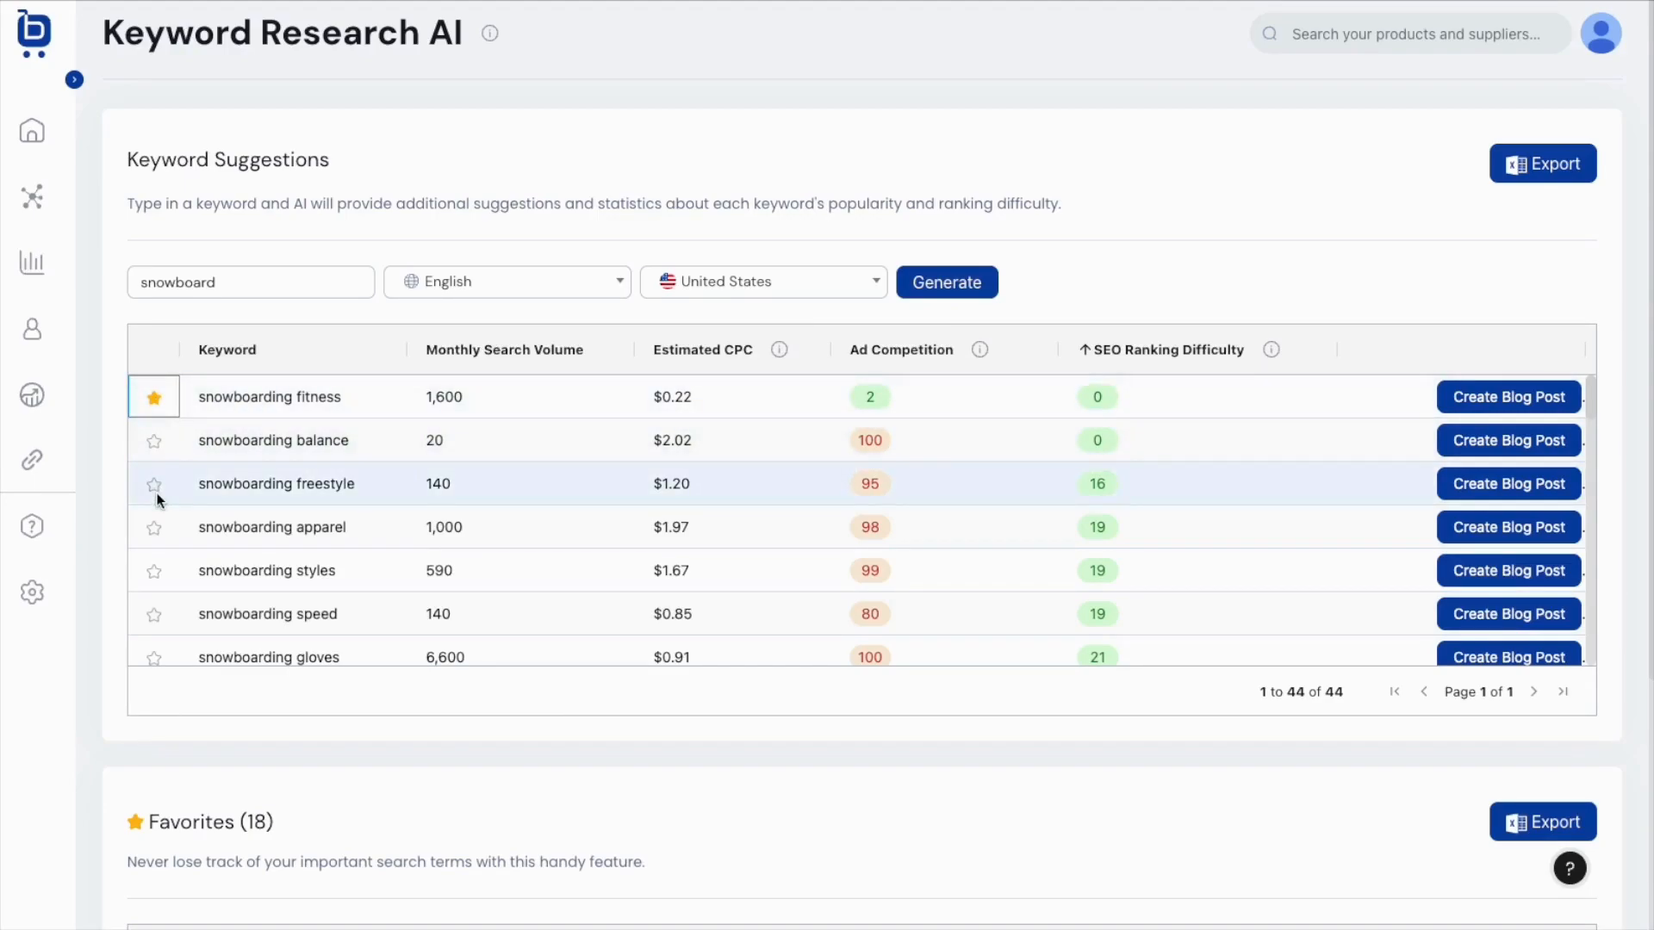
pyautogui.click(154, 529)
pyautogui.scroll(-3, 742, 746)
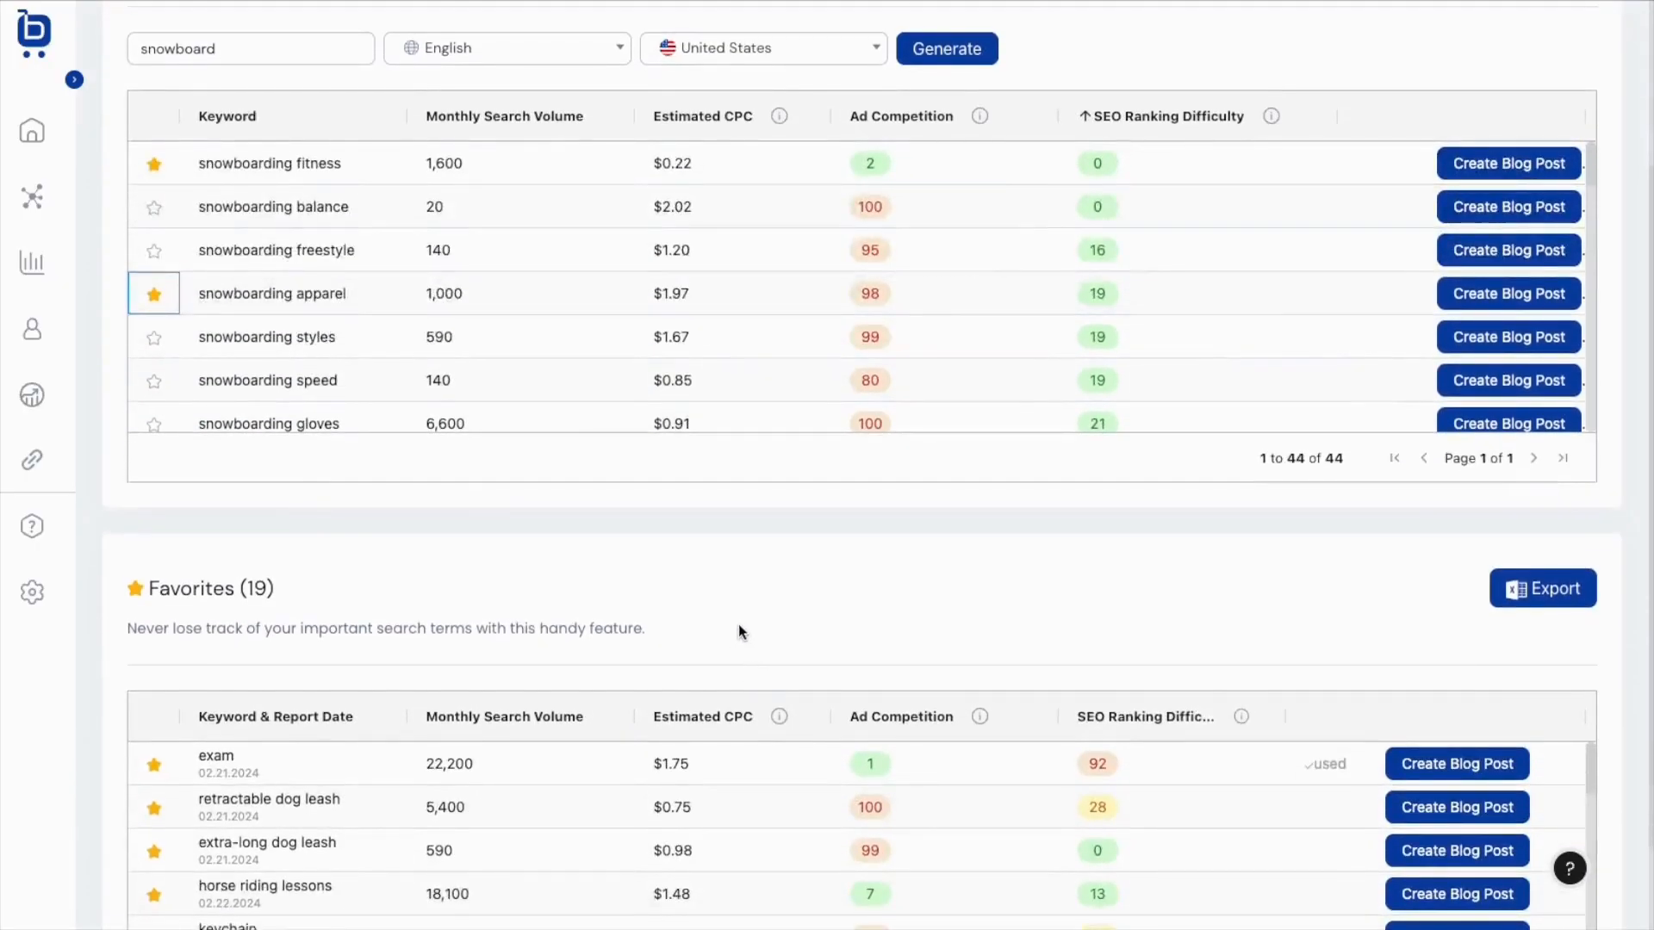
pyautogui.scroll(-2, 742, 633)
pyautogui.scroll(-6, 620, 705)
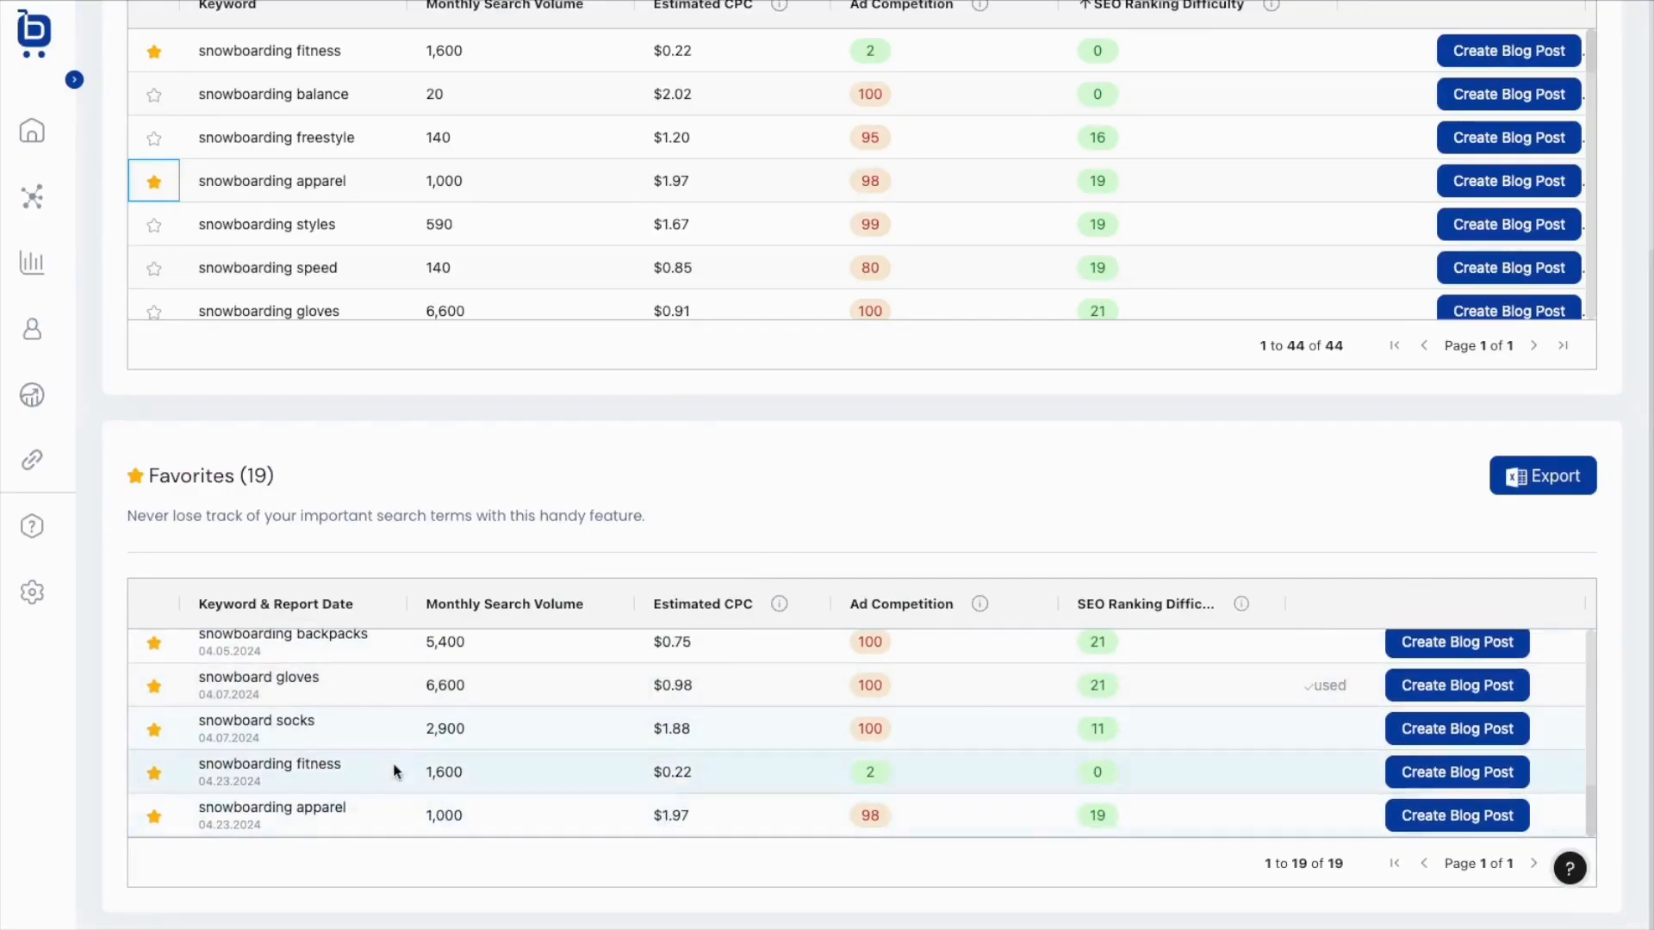
pyautogui.click(669, 465)
pyautogui.scroll(4, 696, 463)
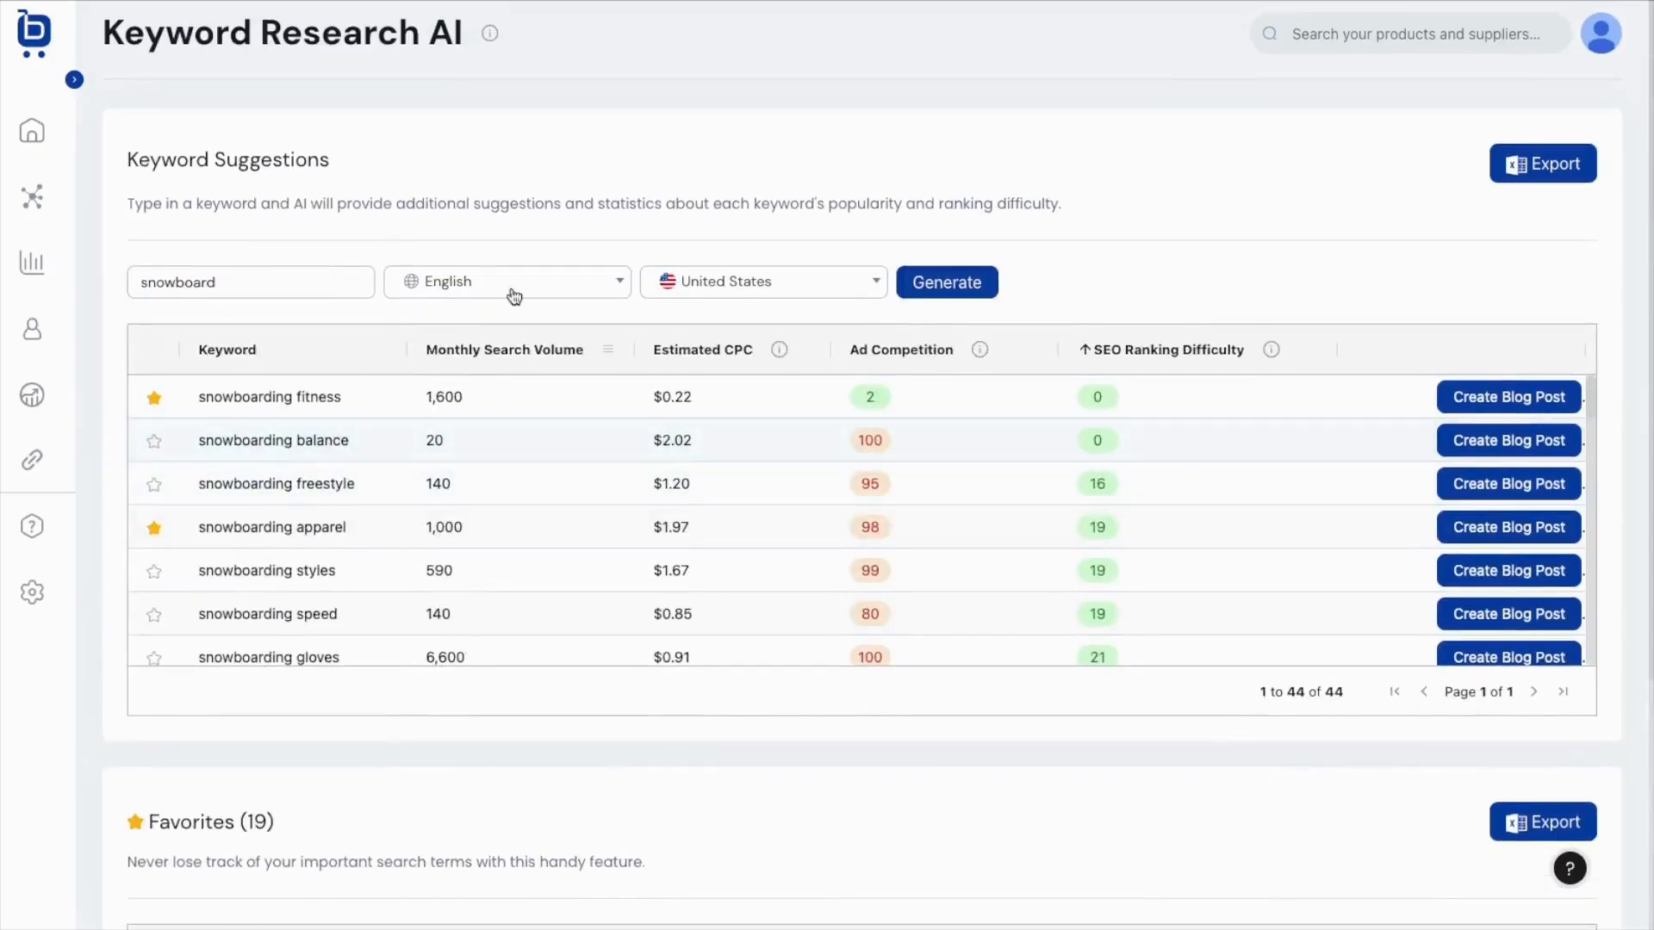
# Replace the seed keyword with 'skiing' and generate new keyword suggestions.
pyautogui.doubleClick(269, 281)
pyautogui.write('ski')
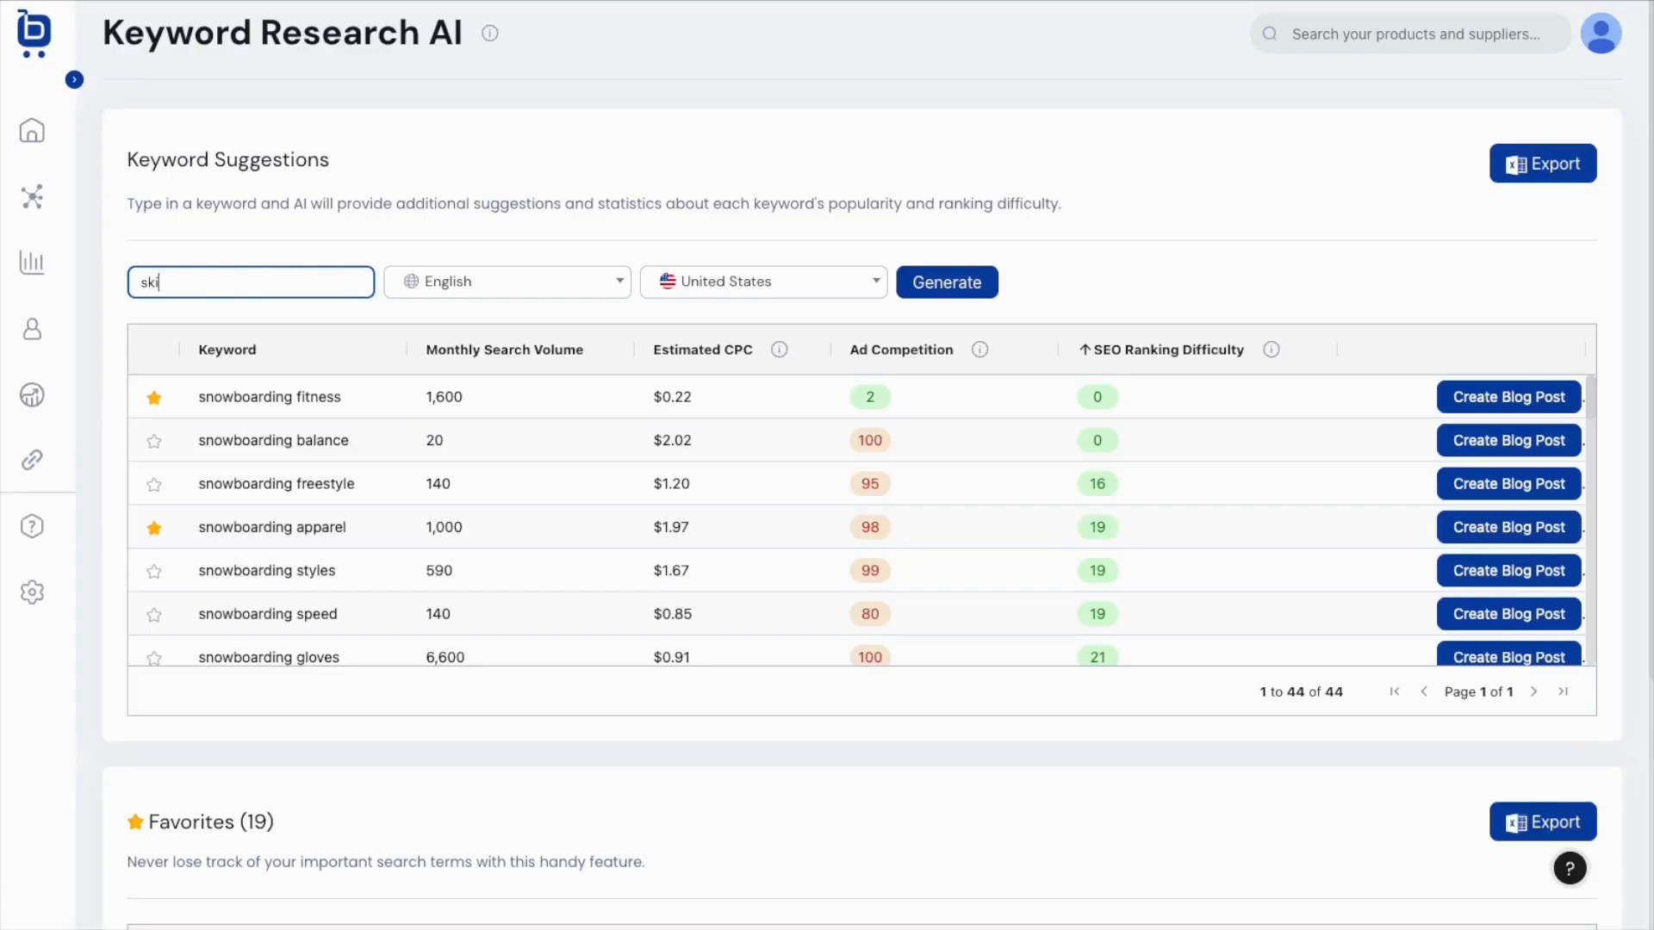
pyautogui.write('ing')
pyautogui.click(947, 282)
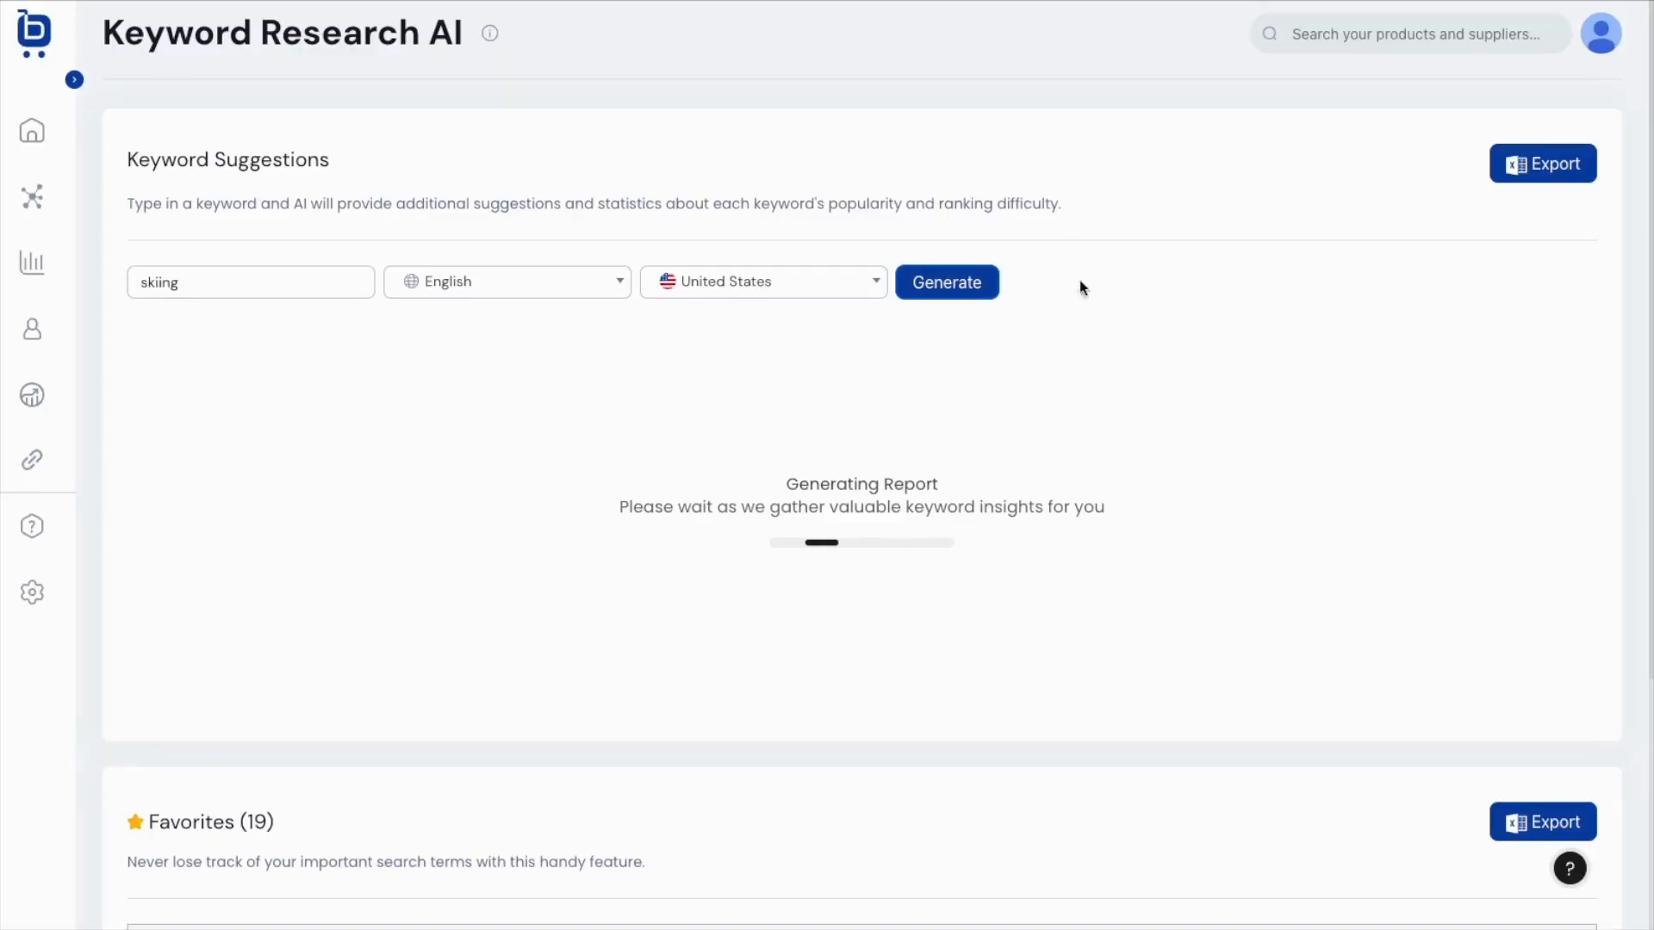
pyautogui.scroll(-4, 1130, 410)
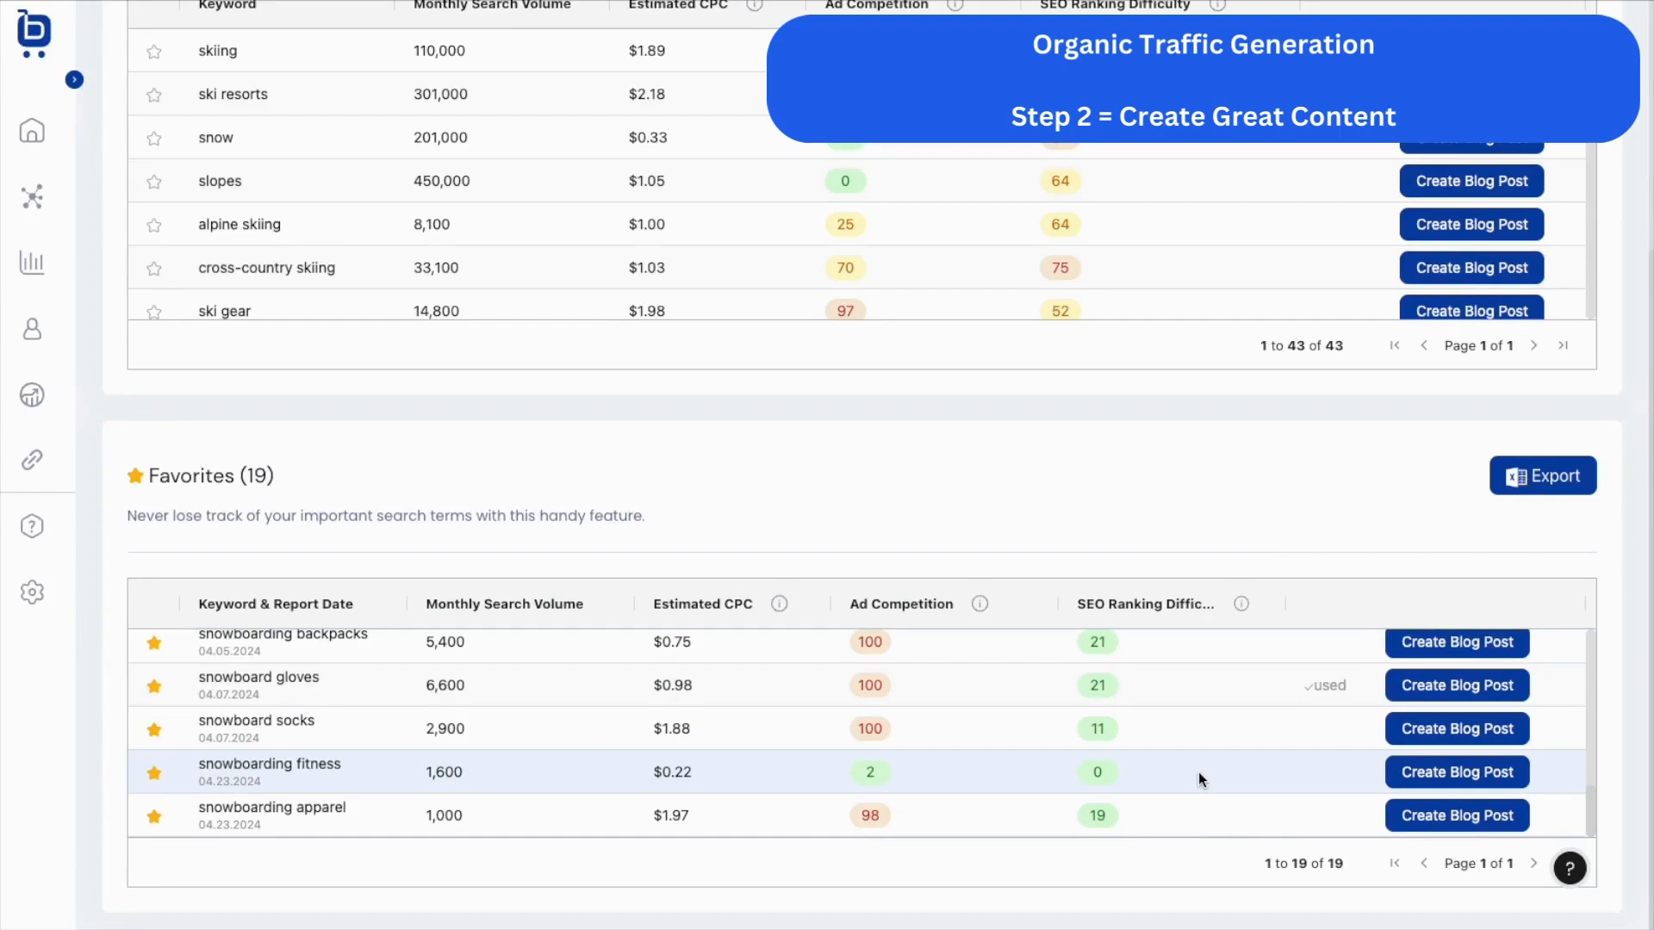
# Start a snowboarding fitness blog post, then browse the Scheduled, Published and Drafts lists.
pyautogui.click(1437, 776)
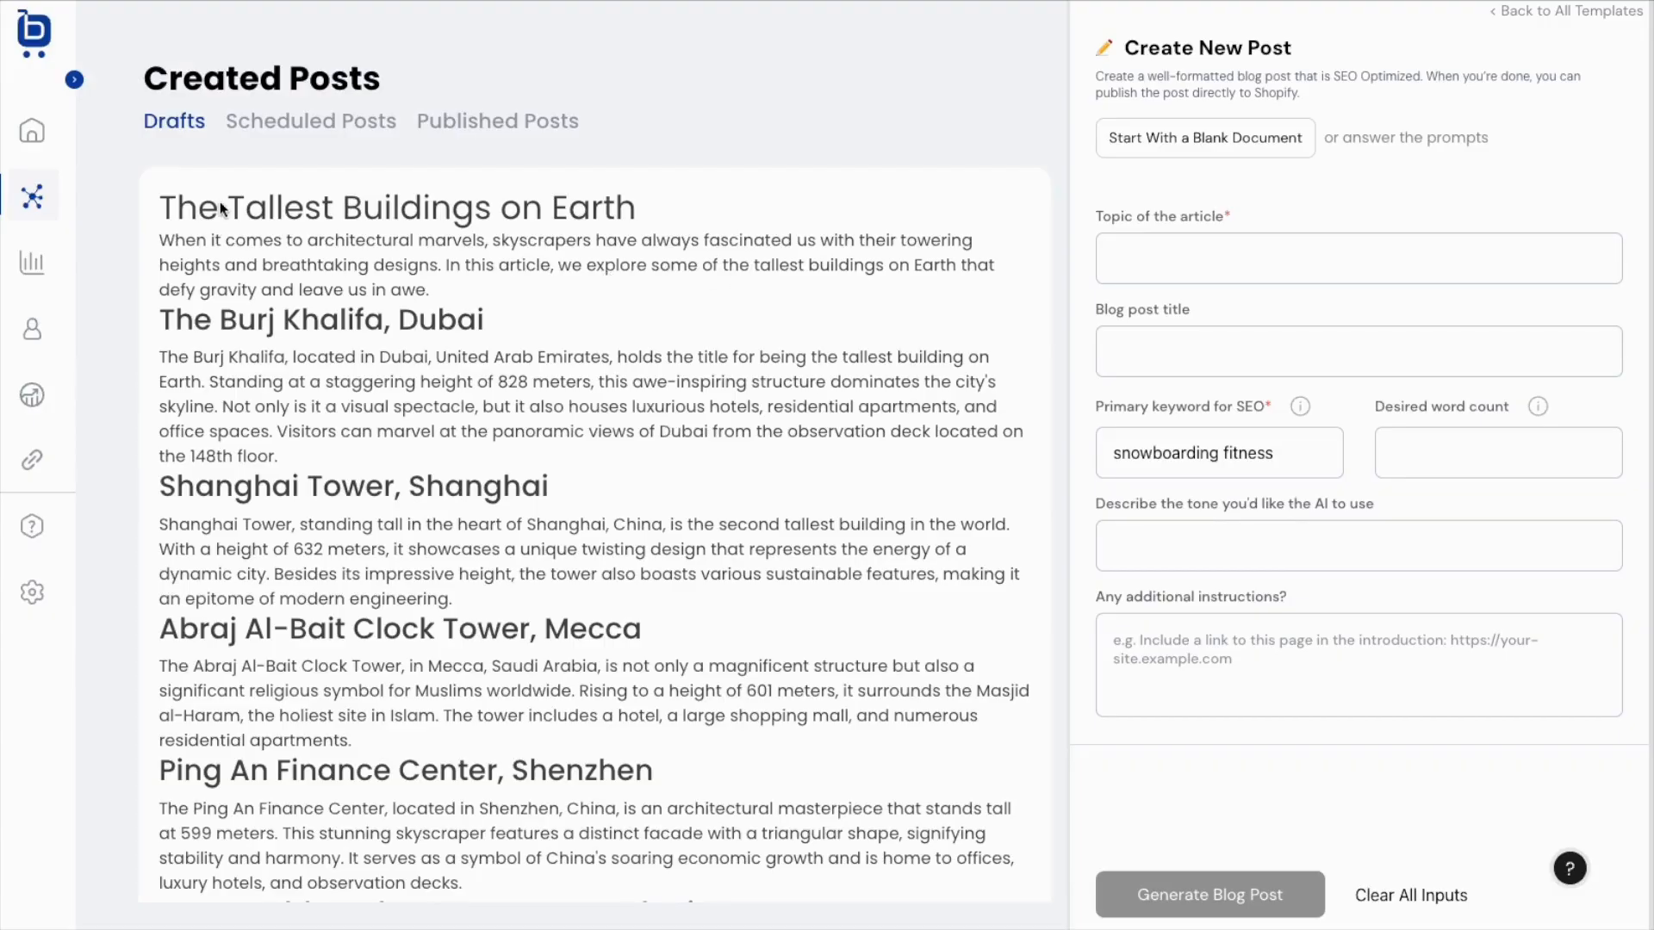
pyautogui.click(287, 130)
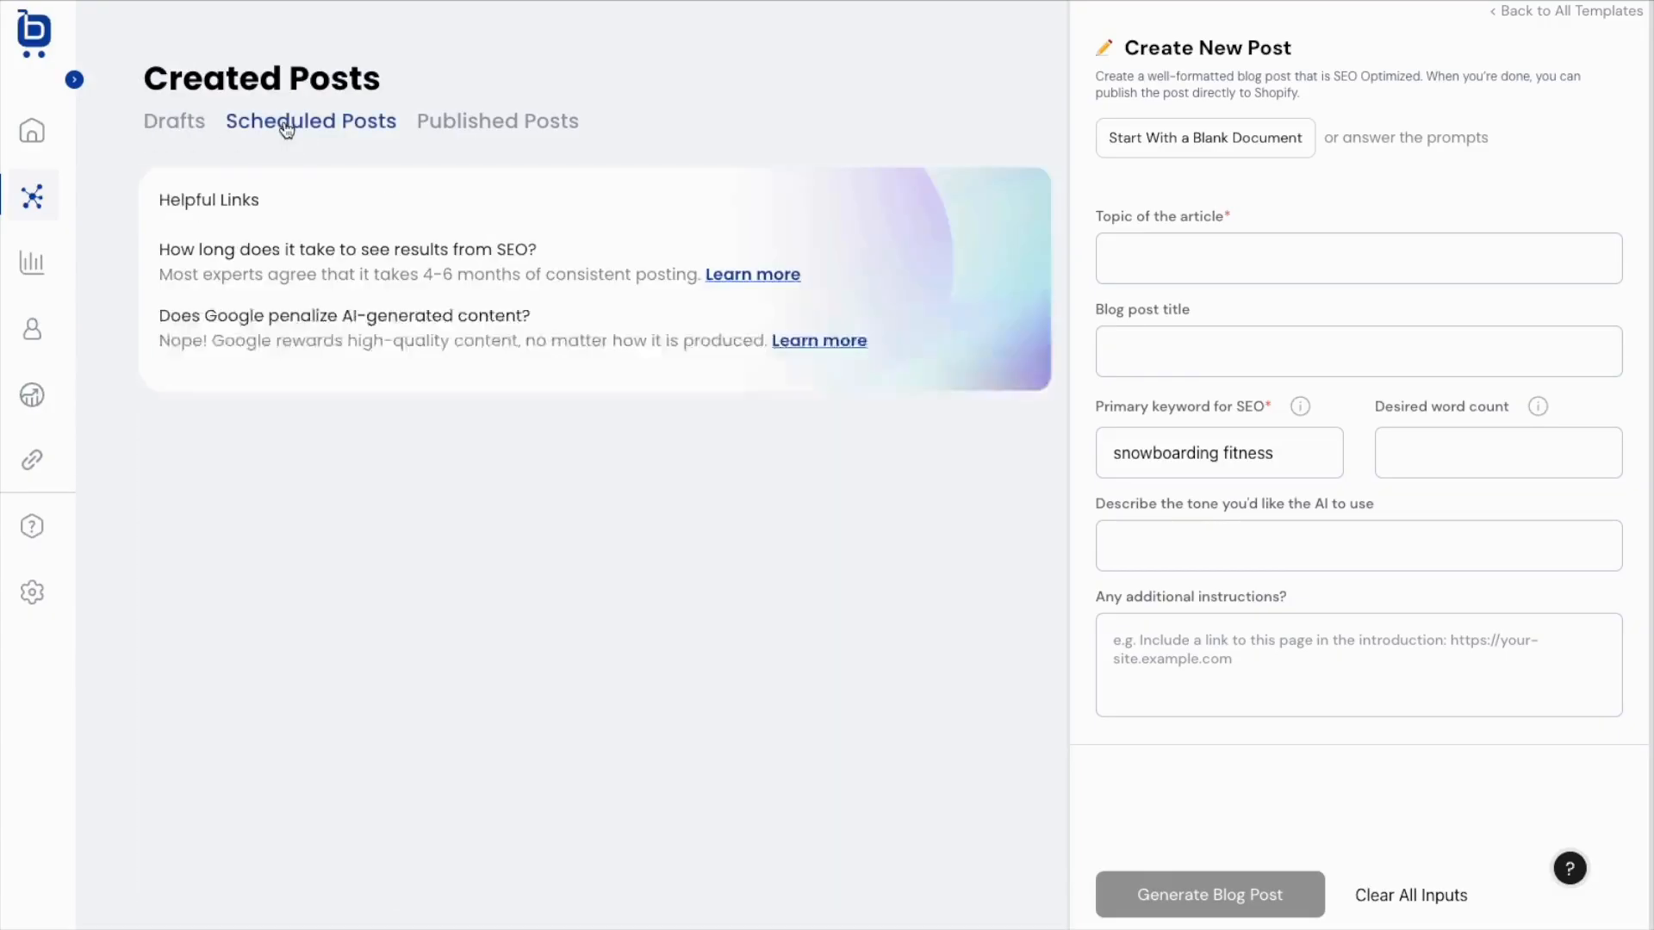
pyautogui.click(437, 129)
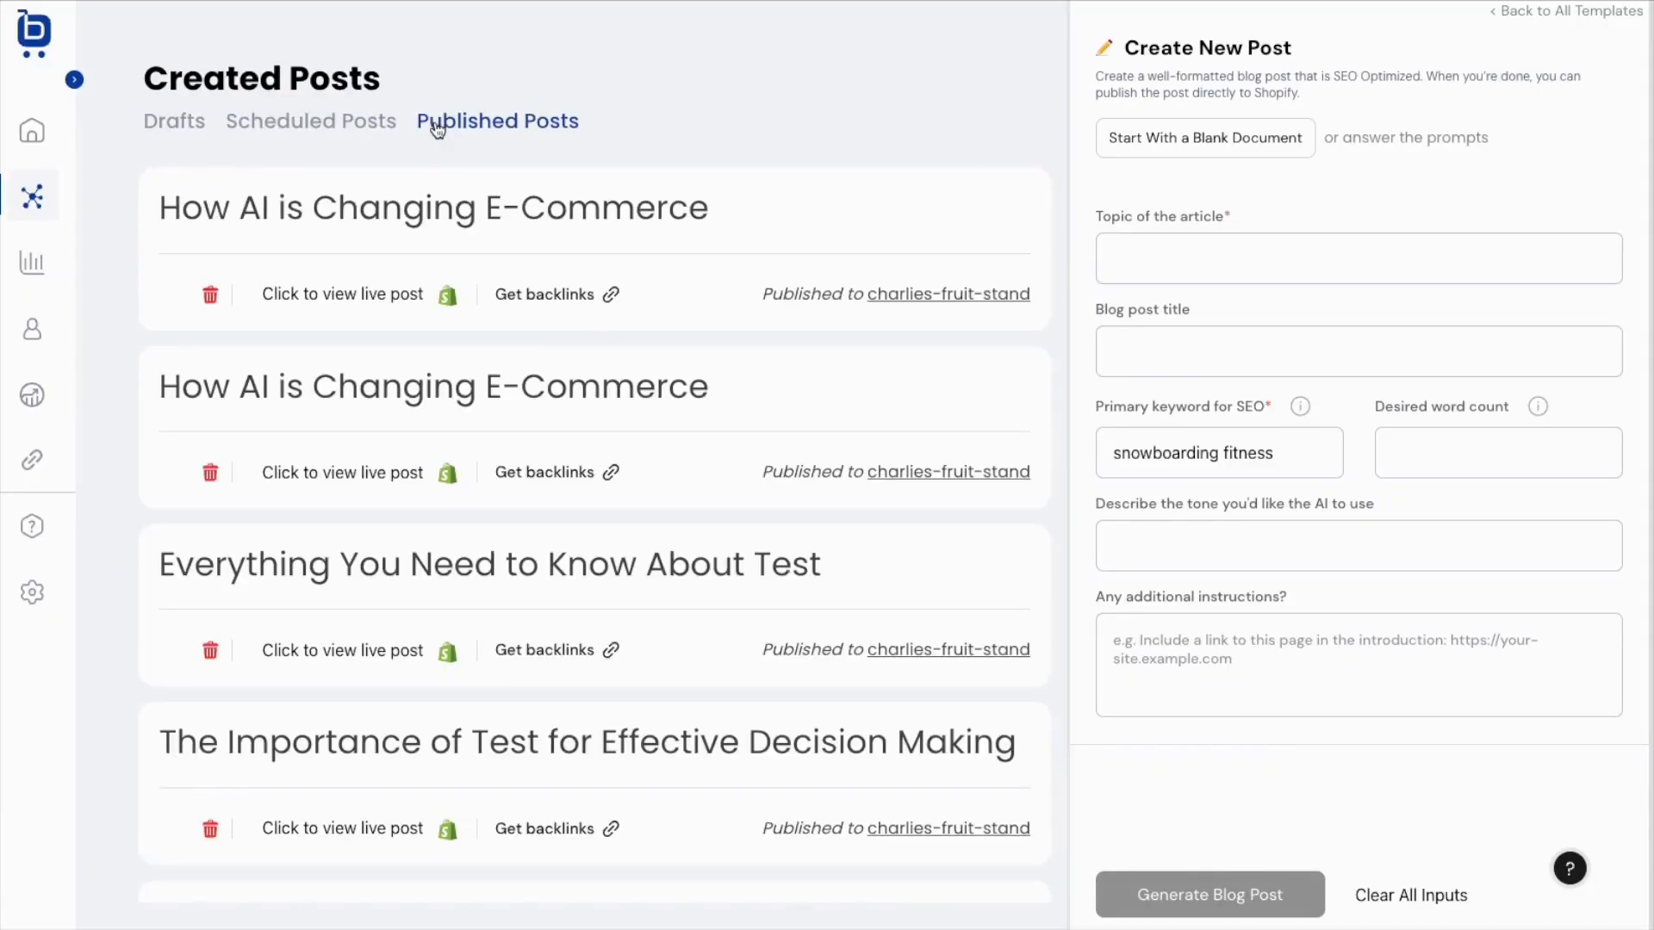
pyautogui.click(180, 131)
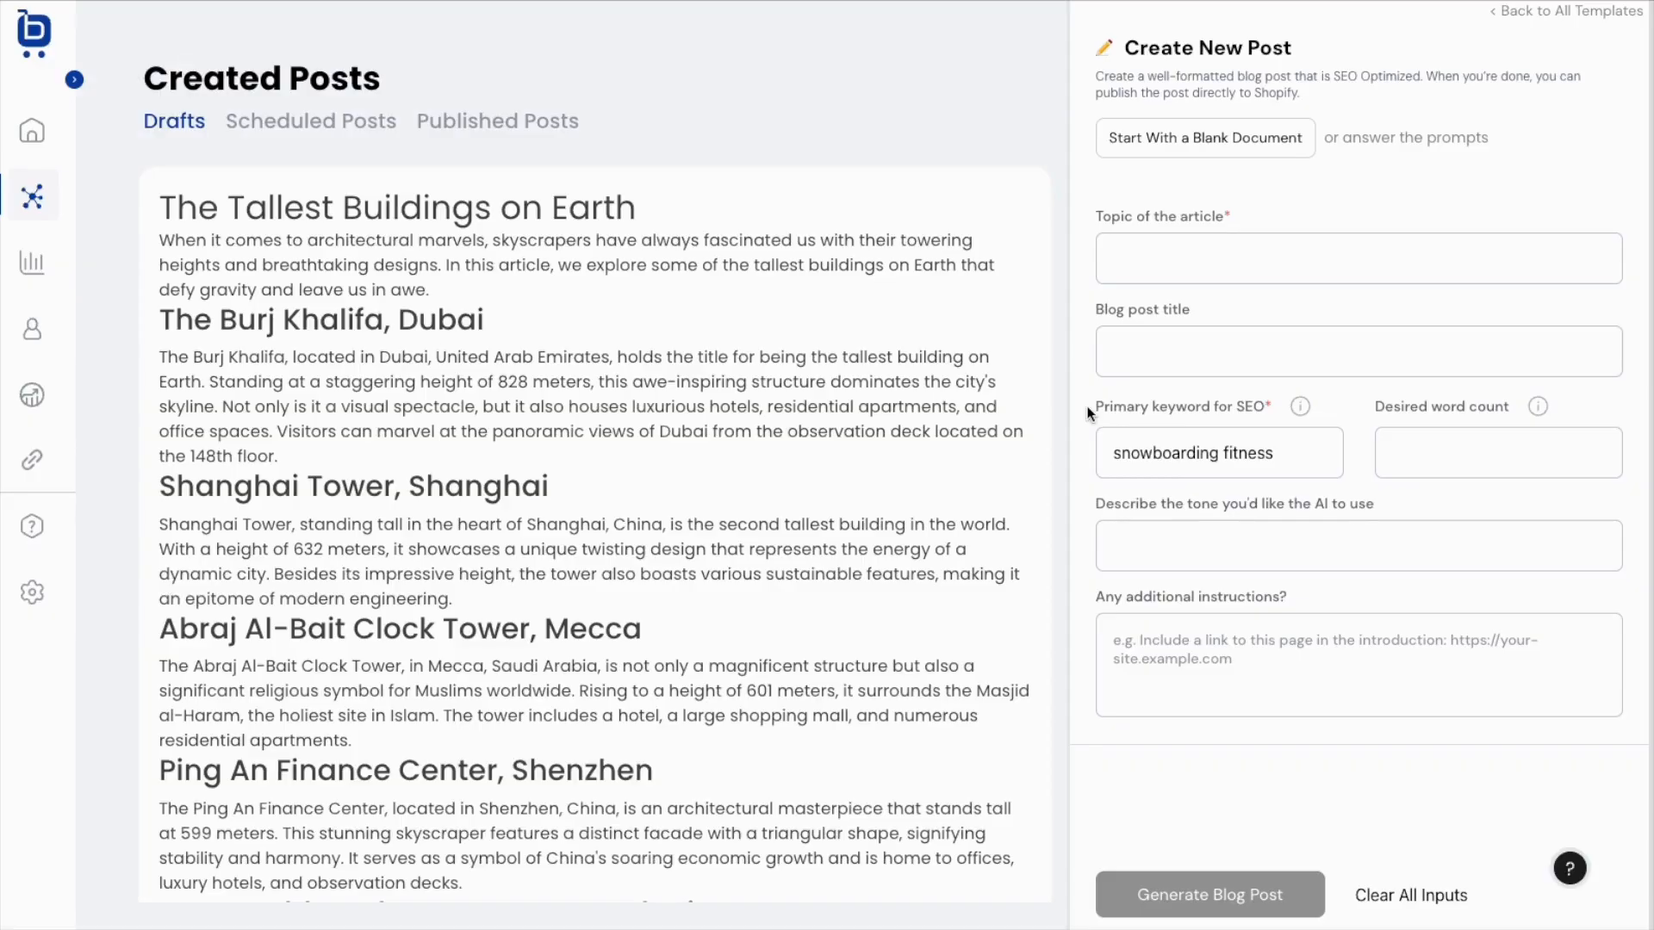
# Enter topic 'snowboarding as a form of fitness' and title 'Is snowboarding a form of fitness?'.
pyautogui.click(1172, 272)
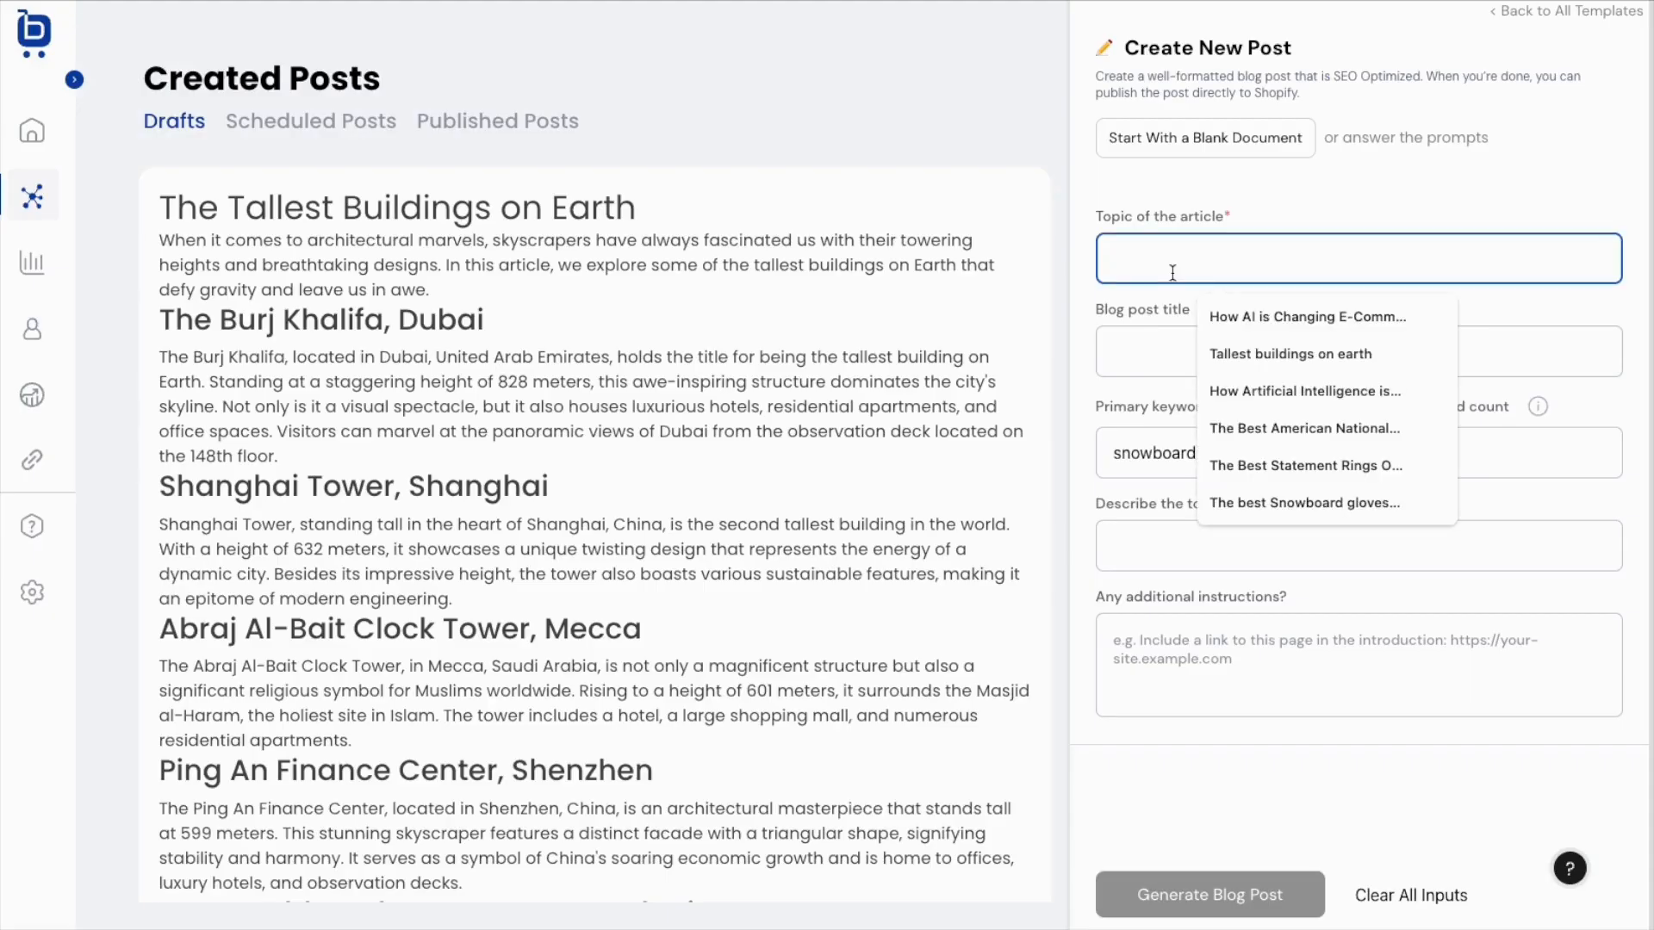
pyautogui.write('snowbo')
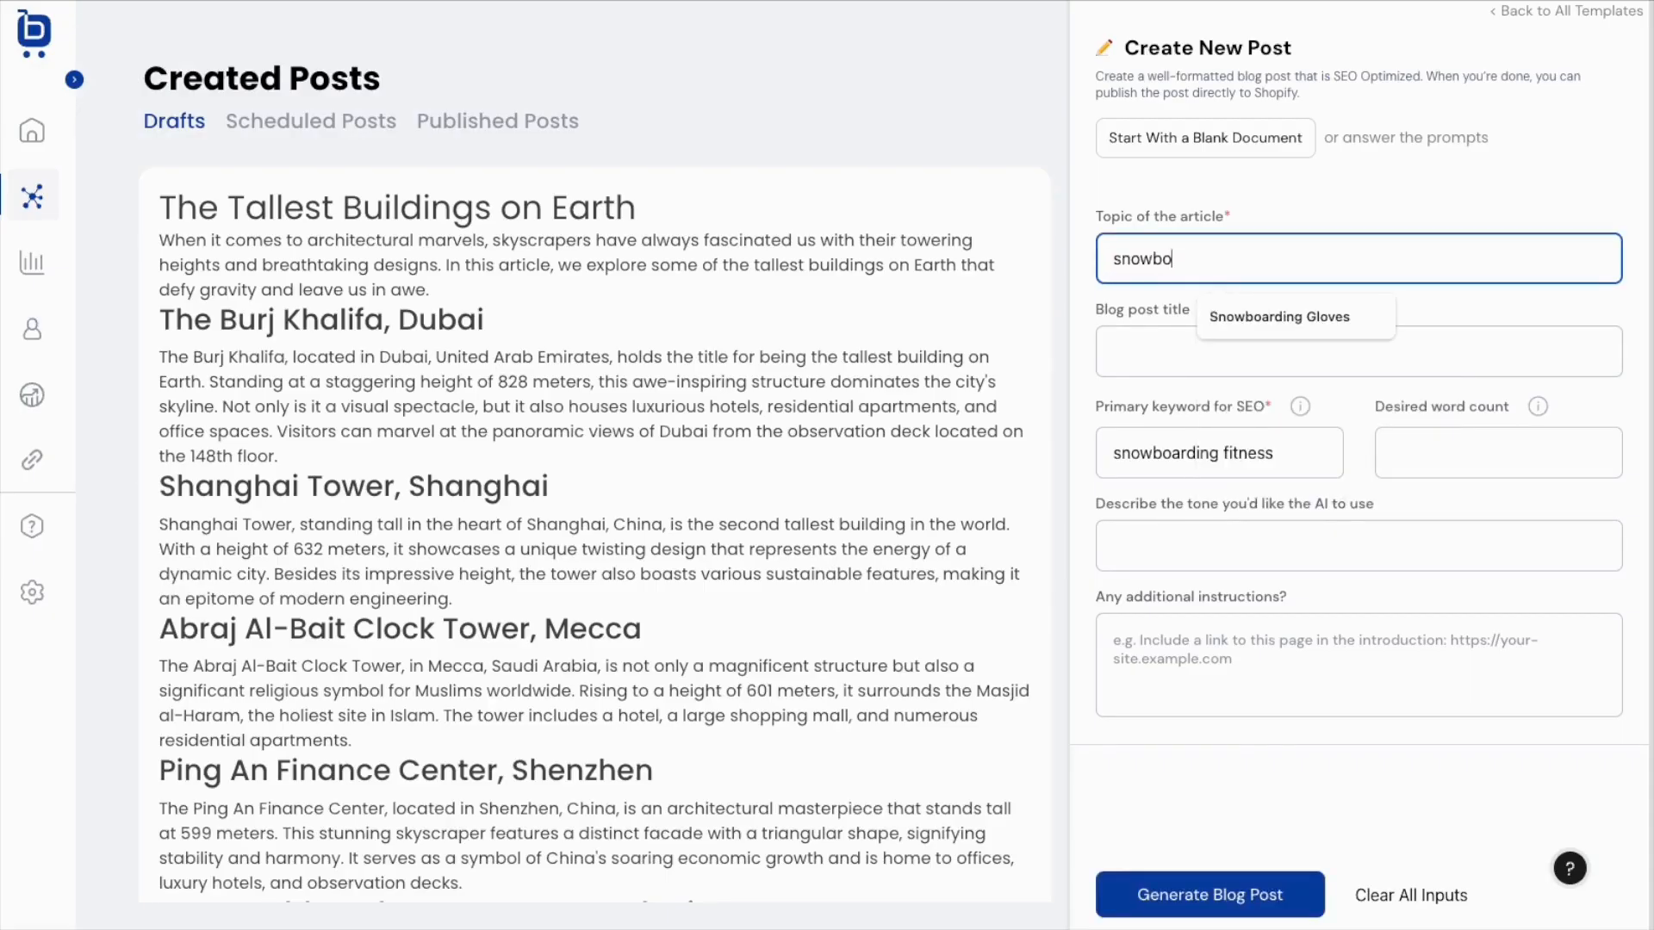
pyautogui.write('arding as a form of fitness')
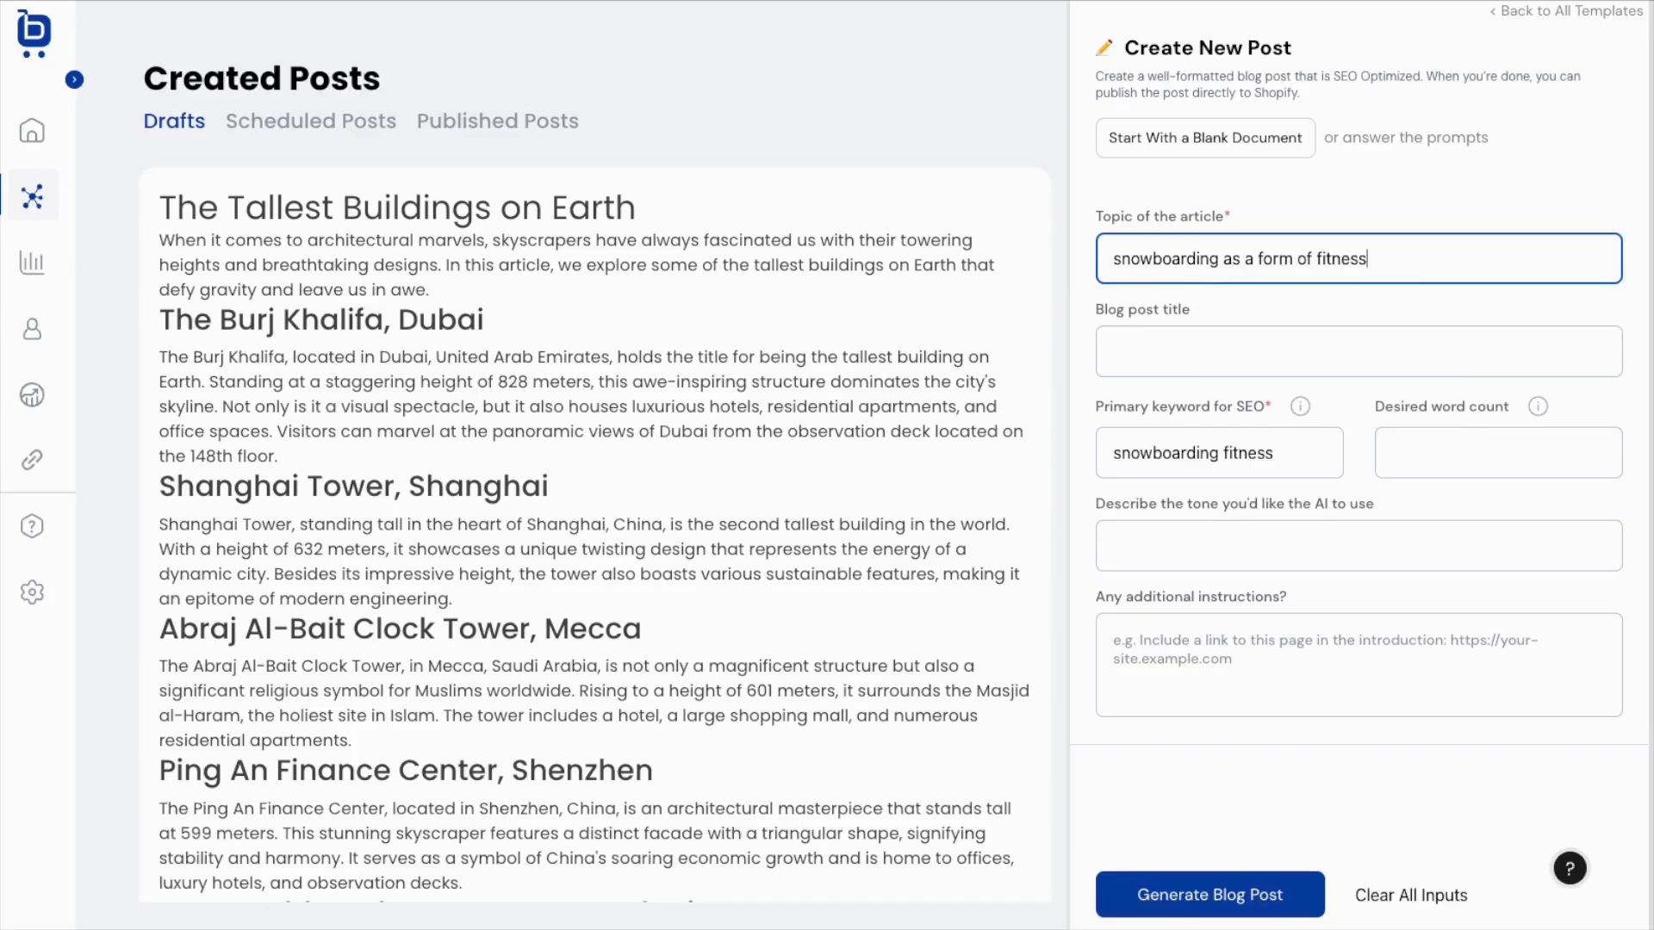
pyautogui.press('Tab')
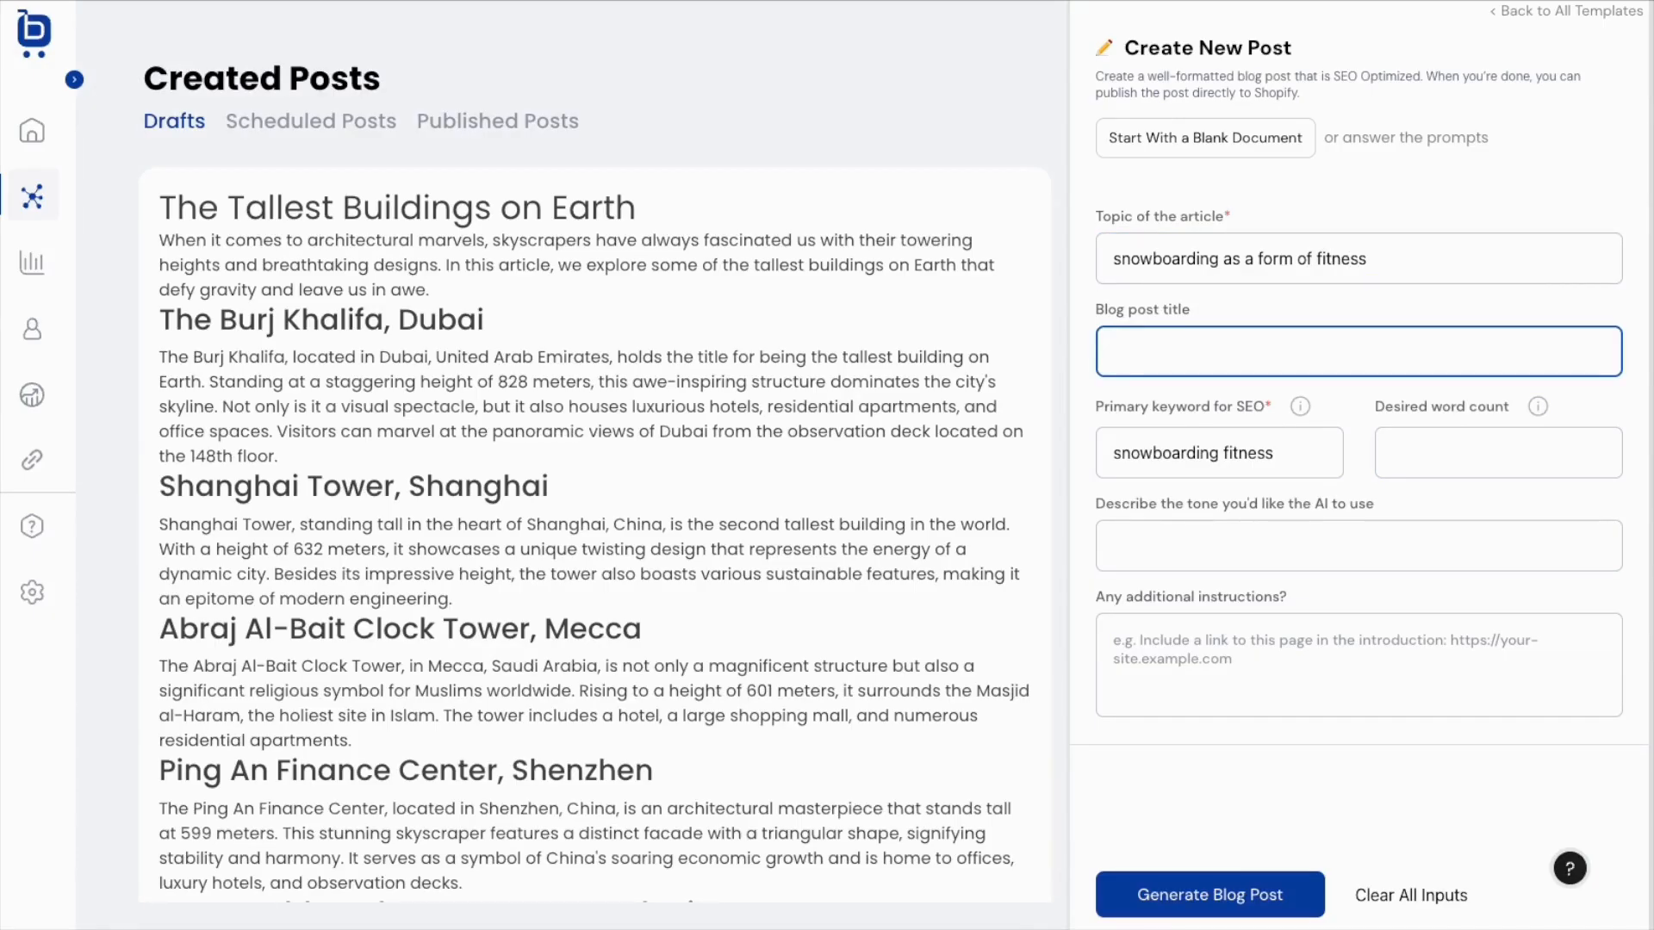
pyautogui.write('Is snowboarding a form of fitness?')
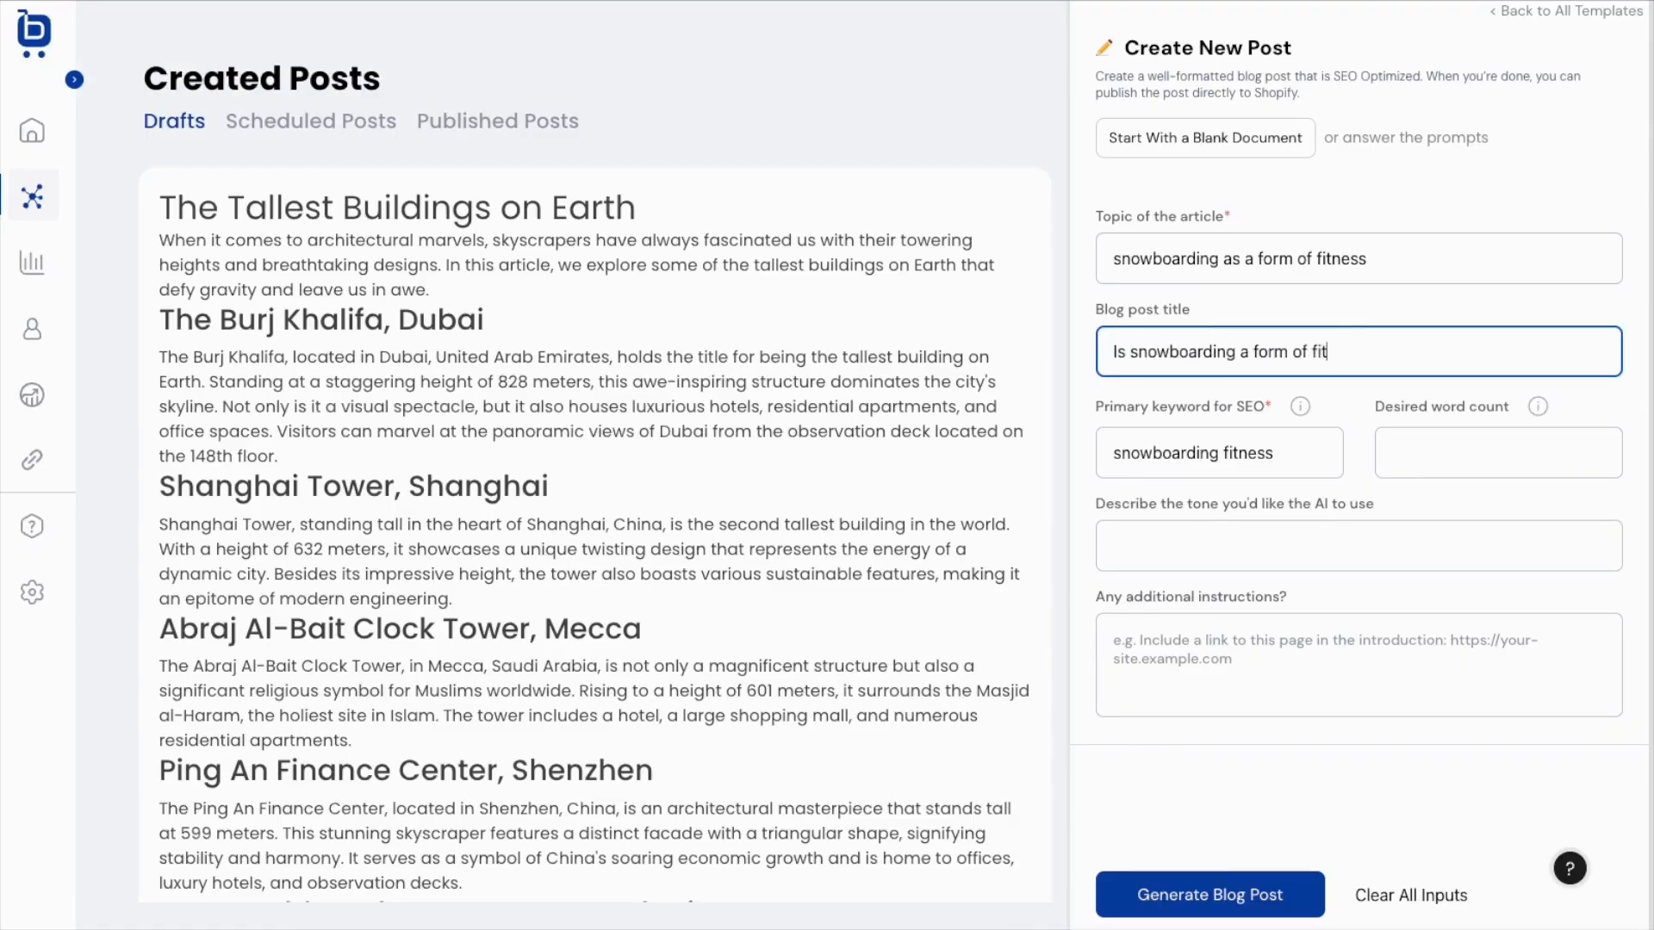
# Set a 500-word count and witty tone, then generate the blog post.
pyautogui.press('Tab')
pyautogui.write('500')
pyautogui.press('Tab')
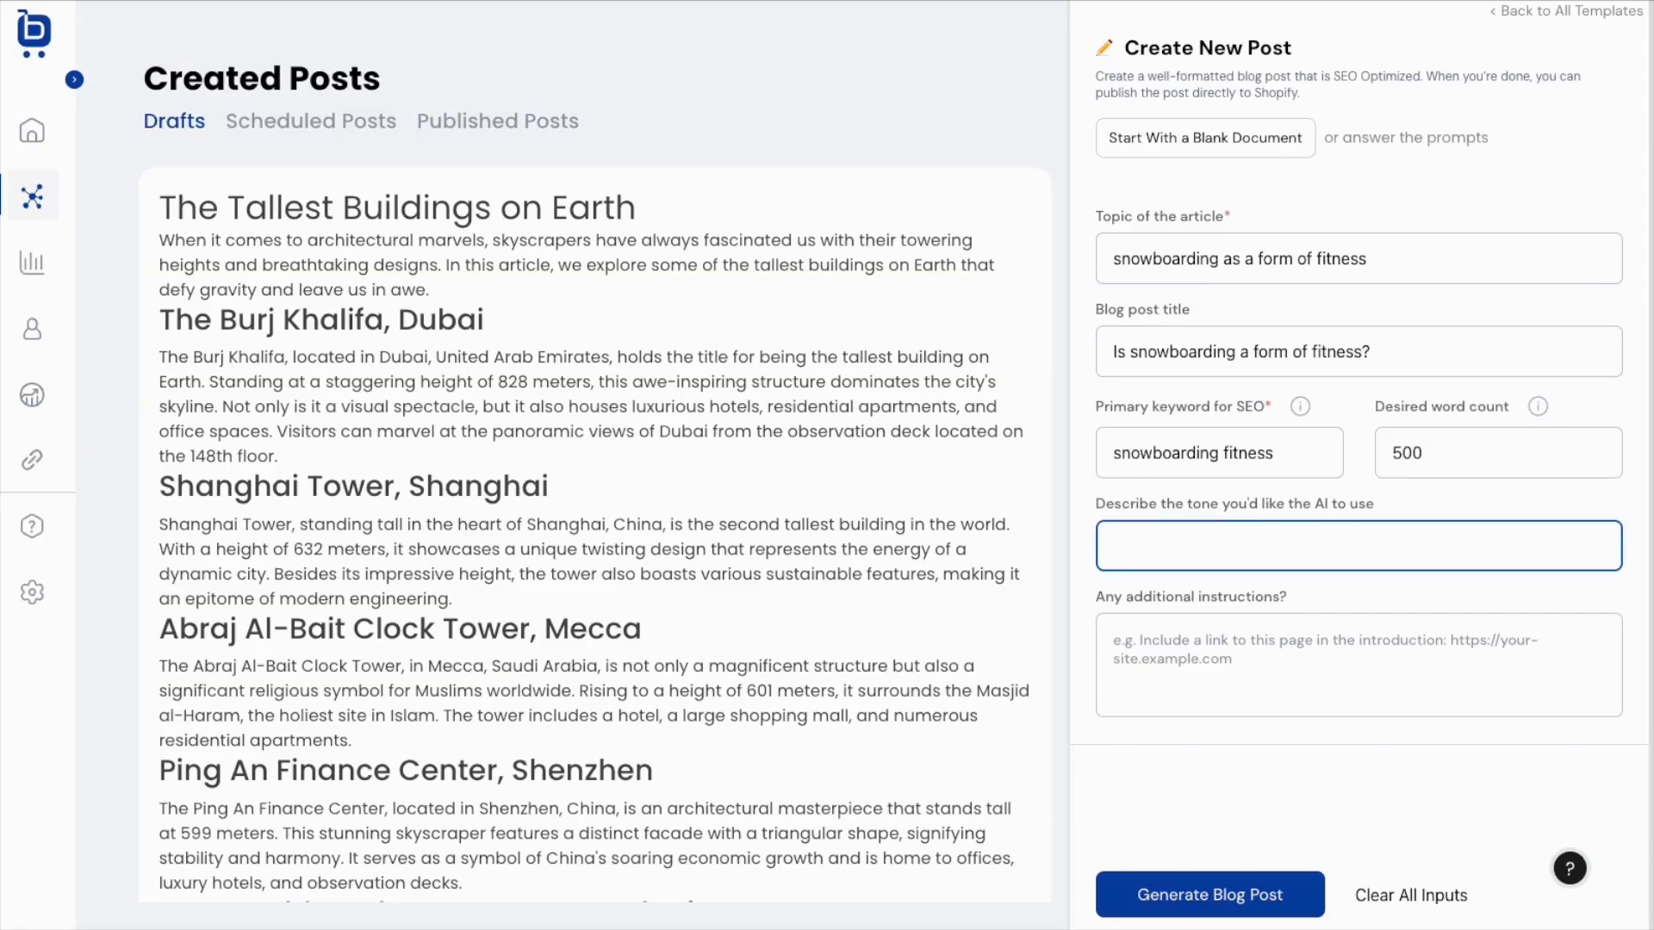
pyautogui.write('witty')
pyautogui.press('Tab')
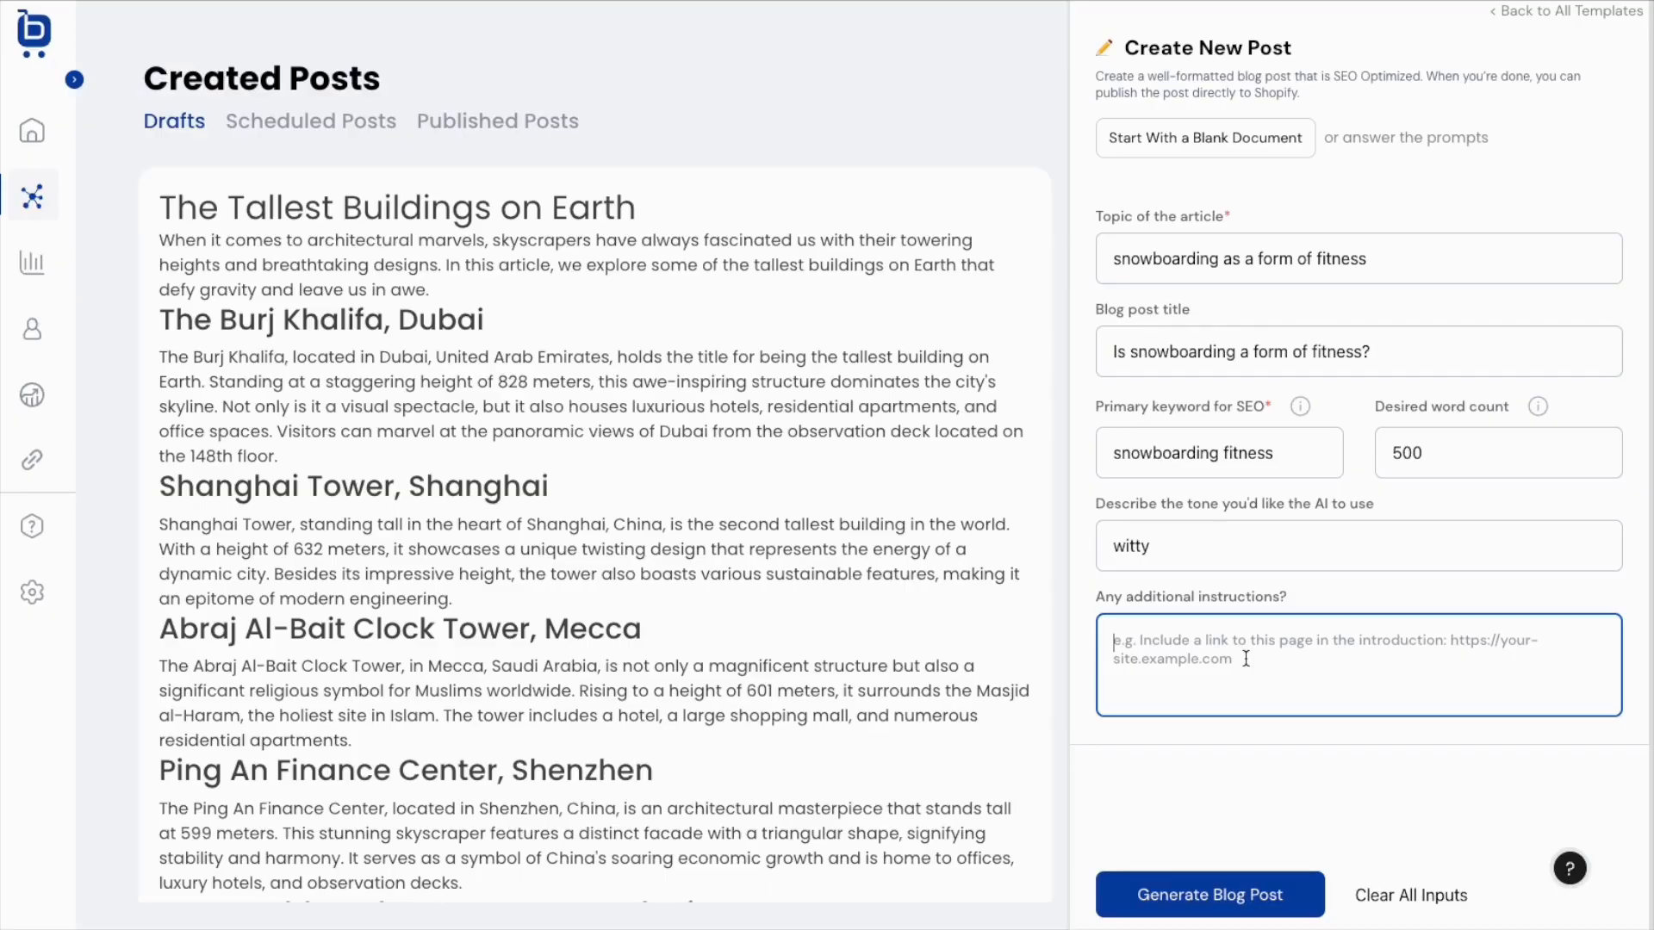
pyautogui.click(1214, 896)
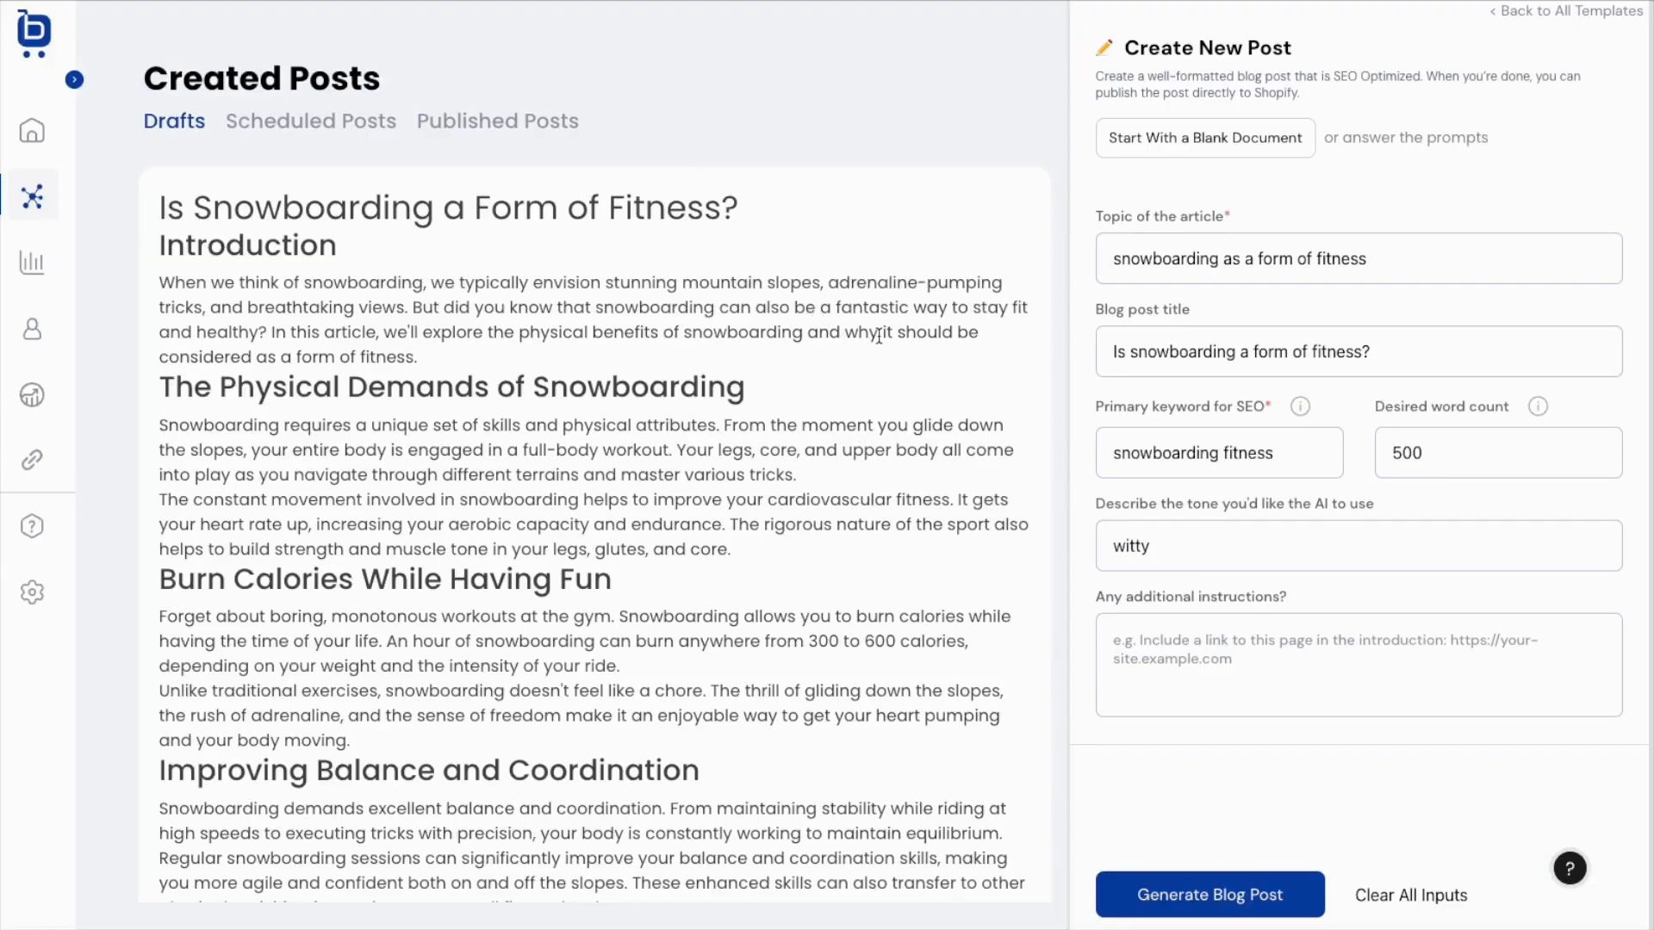
# Scroll through the generated snowboarding draft down to its Conclusion.
pyautogui.scroll(-3, 877, 338)
pyautogui.scroll(-5, 874, 345)
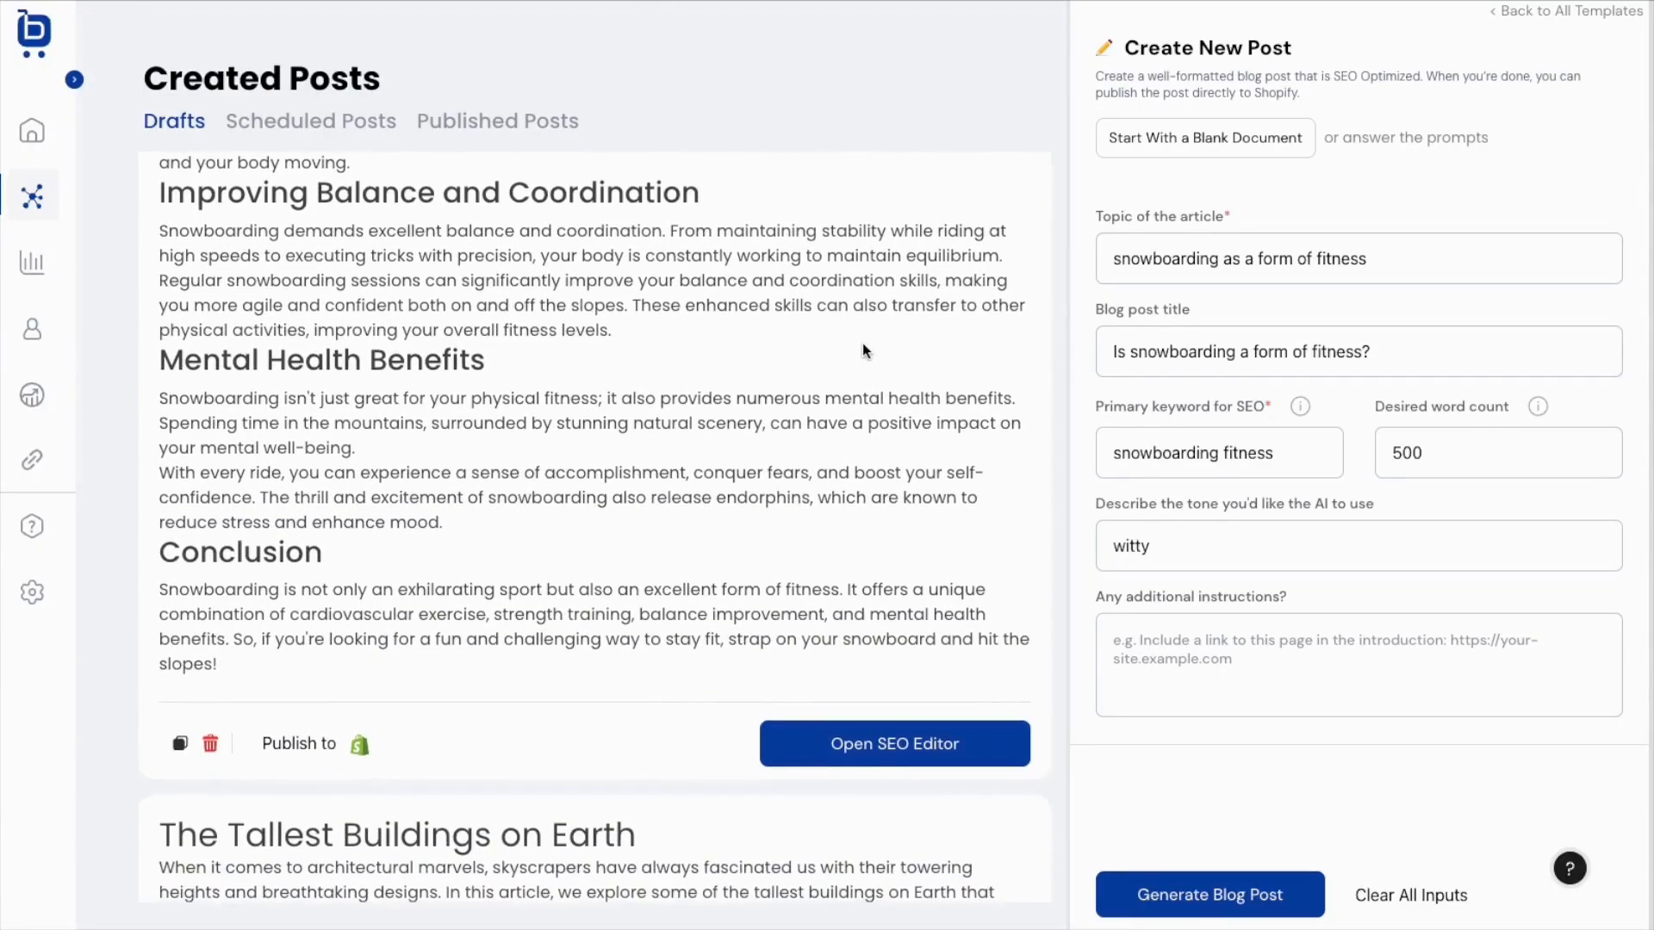
# Open the snowboarding draft in the SEO editor and highlight the unmet meta description tips.
pyautogui.click(849, 734)
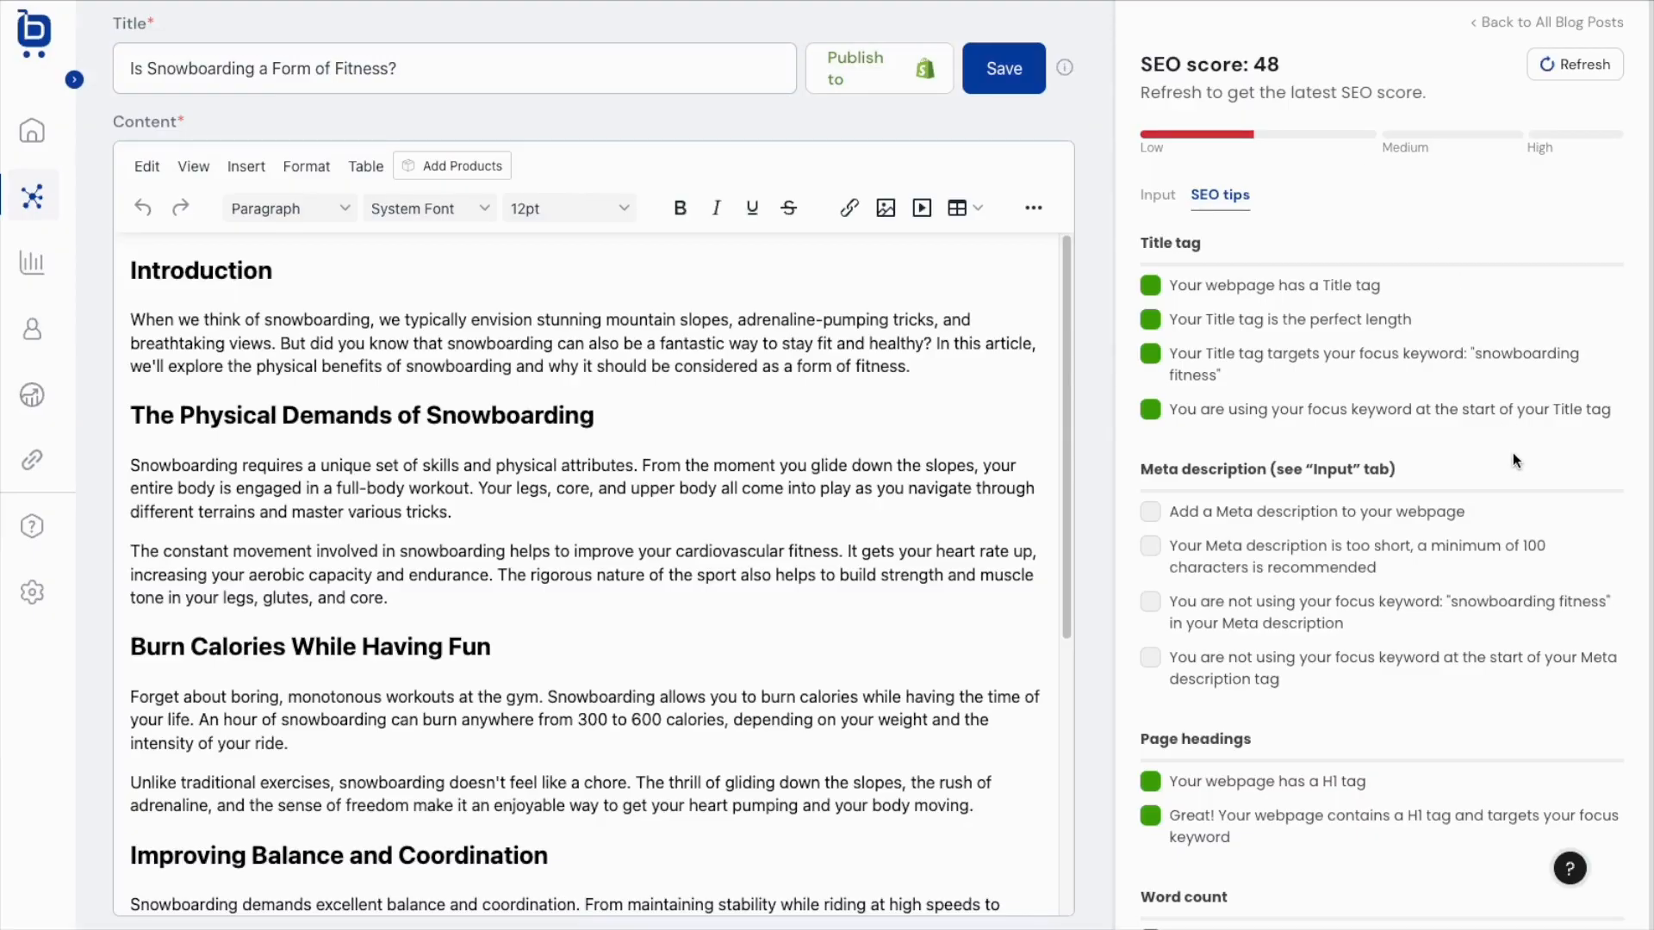
pyautogui.scroll(-6, 1514, 455)
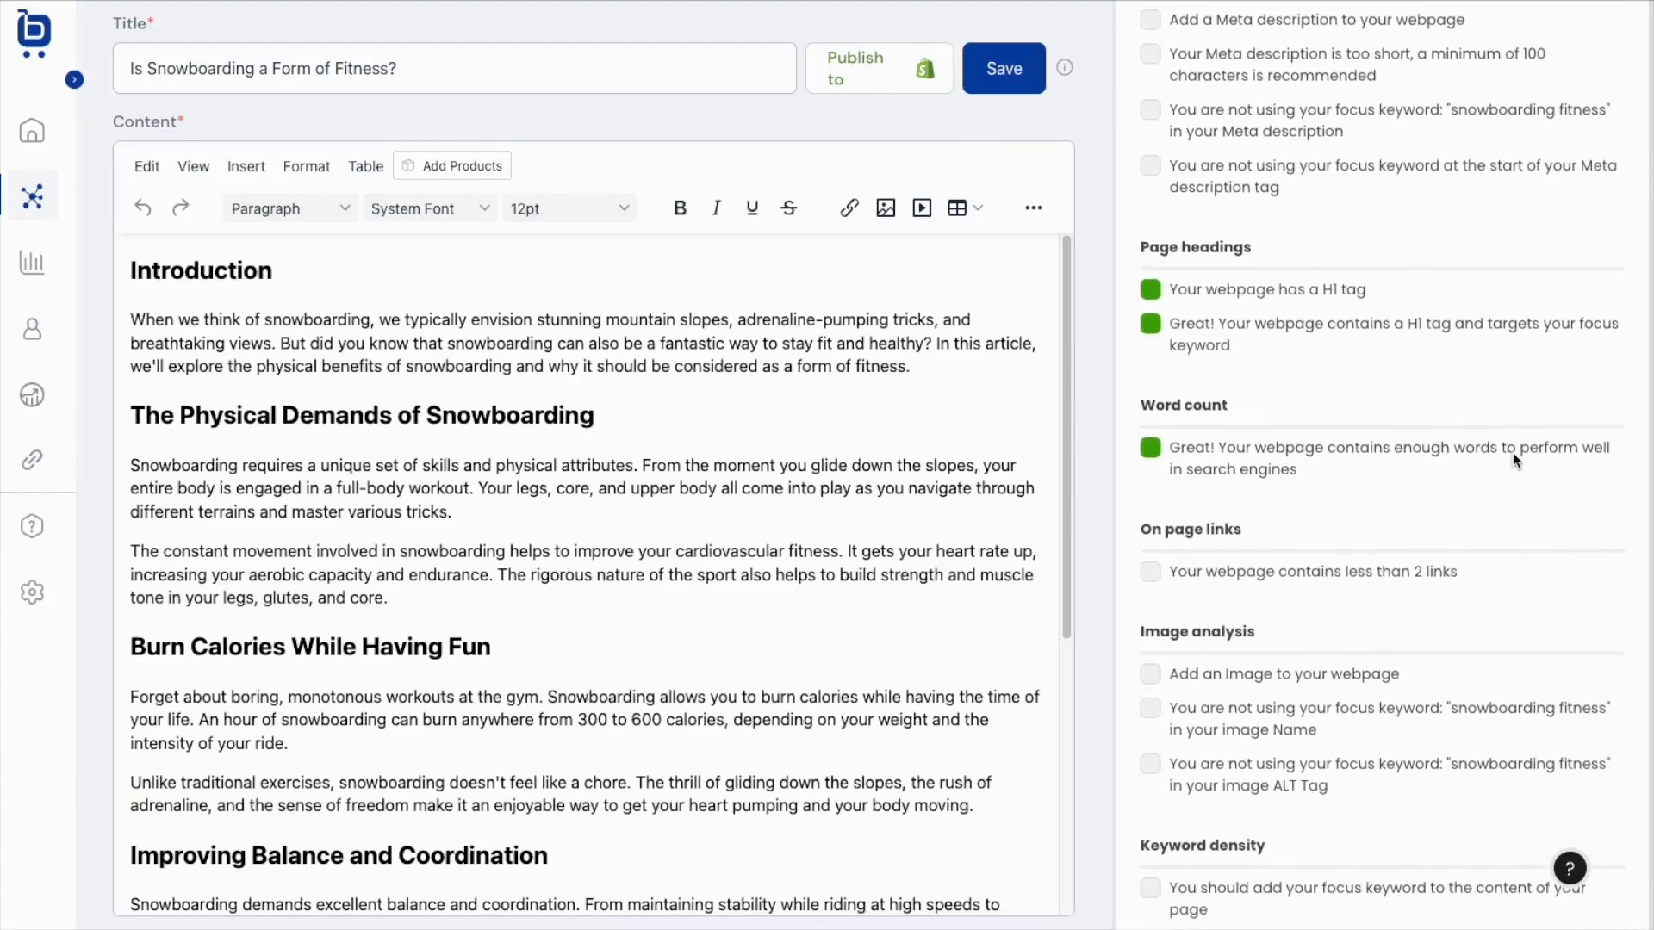
pyautogui.scroll(6, 1514, 455)
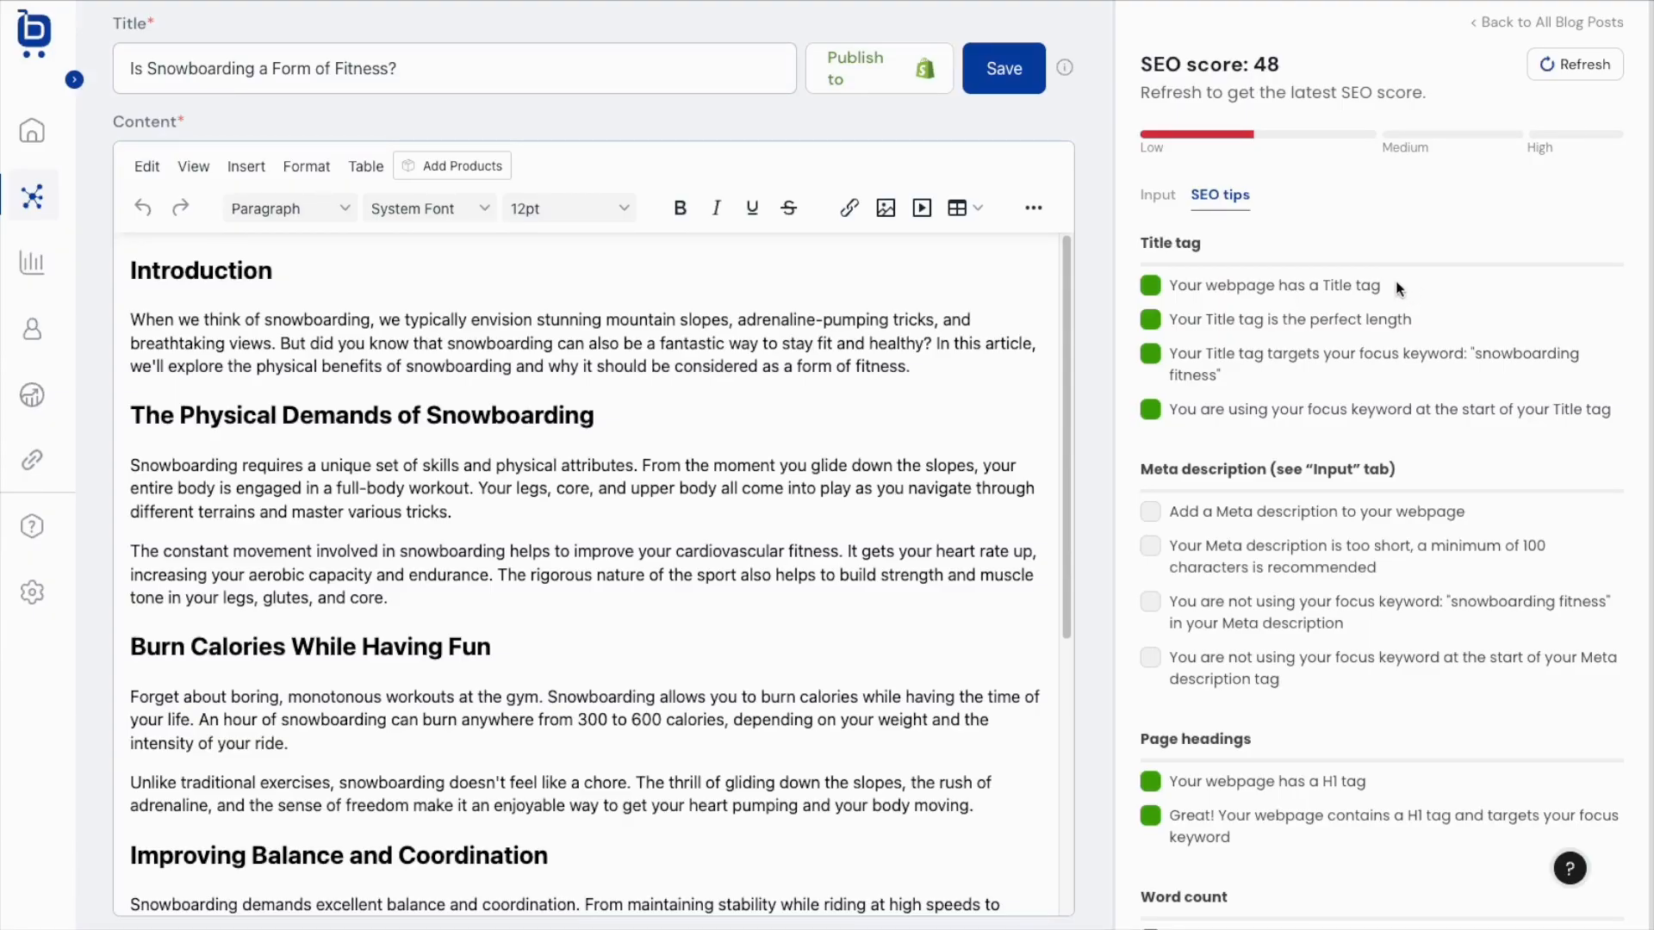
pyautogui.moveTo(1149, 469); pyautogui.dragTo(1427, 477)
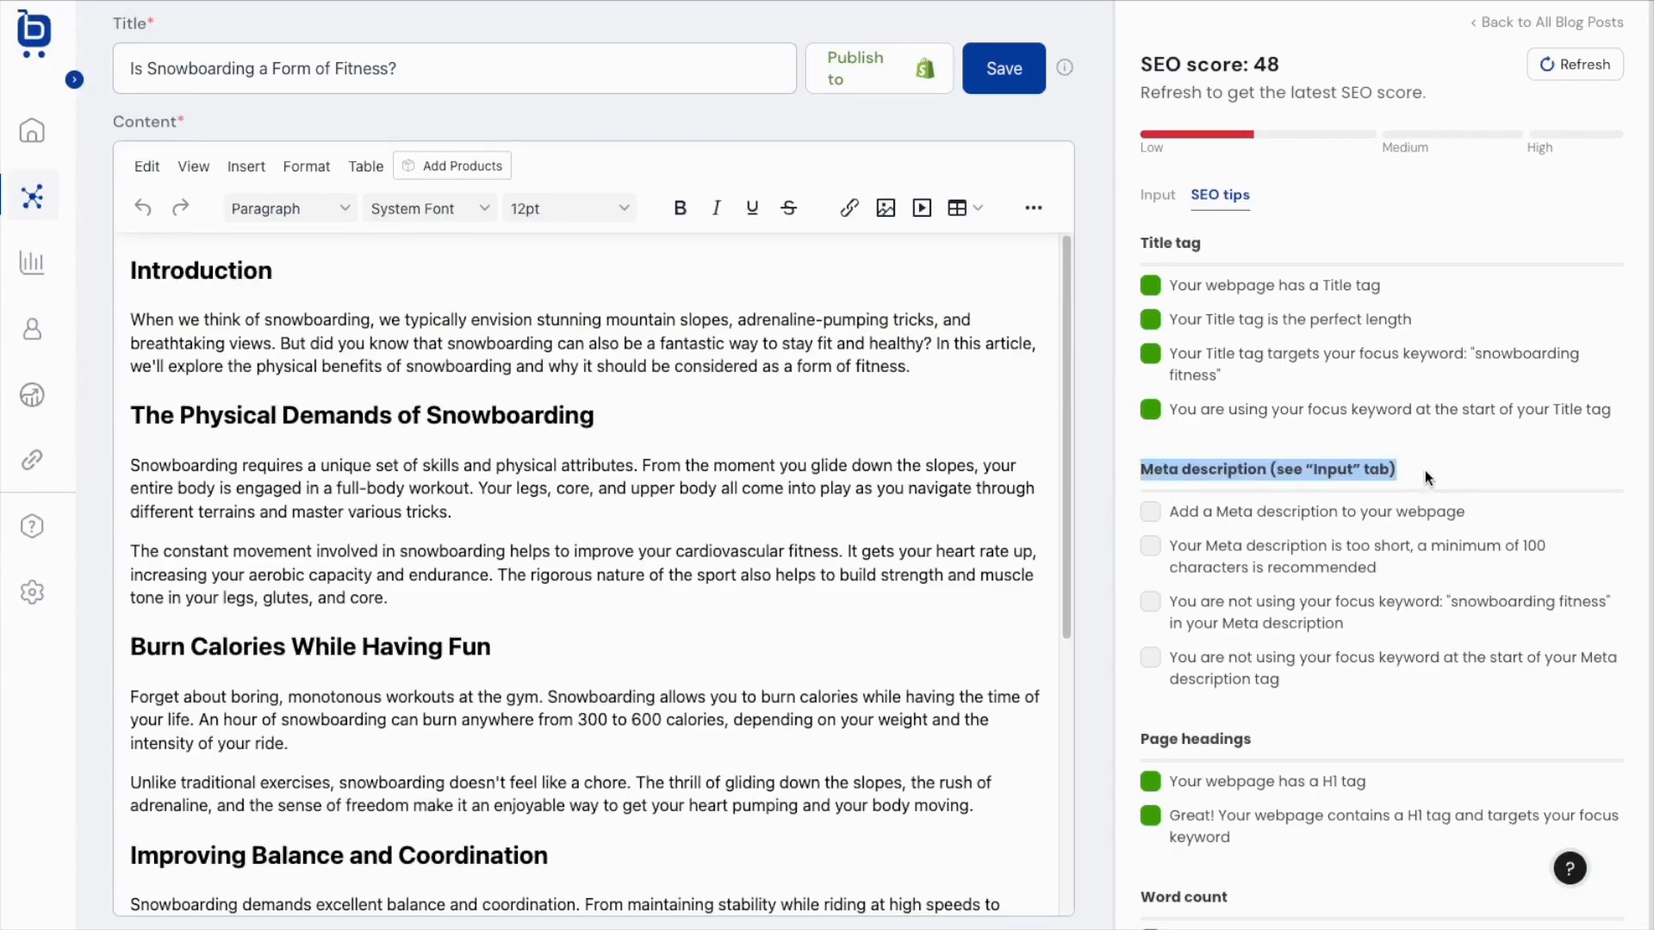
# Have AI write the meta description, then delete its last sentence so it ends 'transform your body and mind.'.
pyautogui.click(1169, 205)
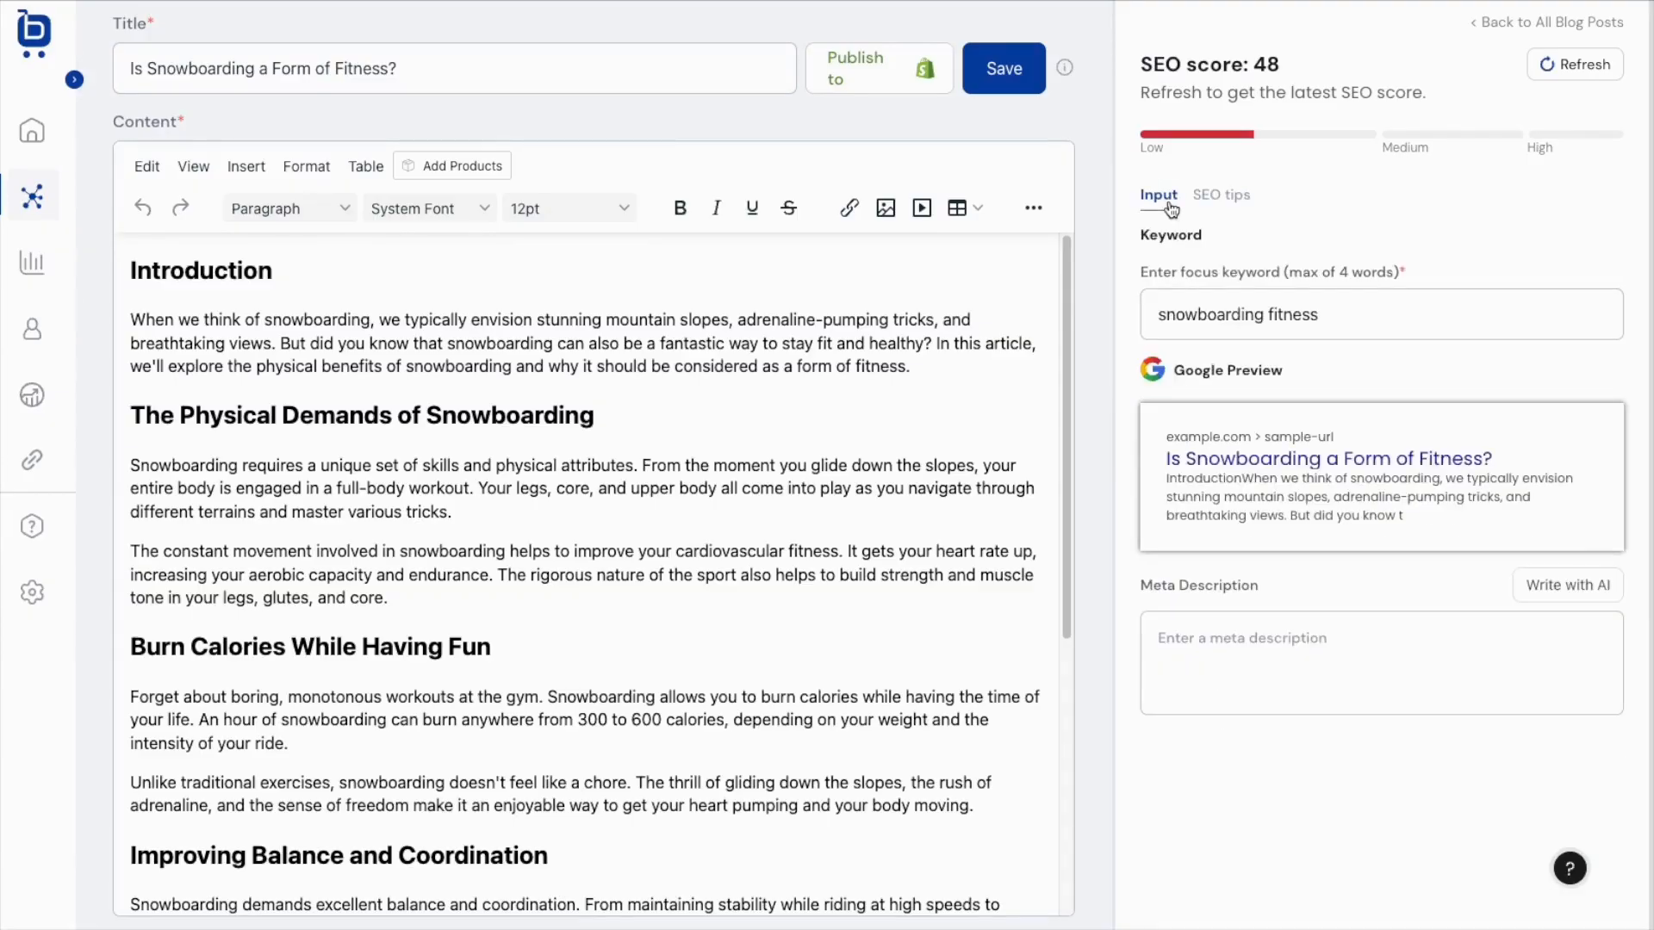
pyautogui.click(1521, 583)
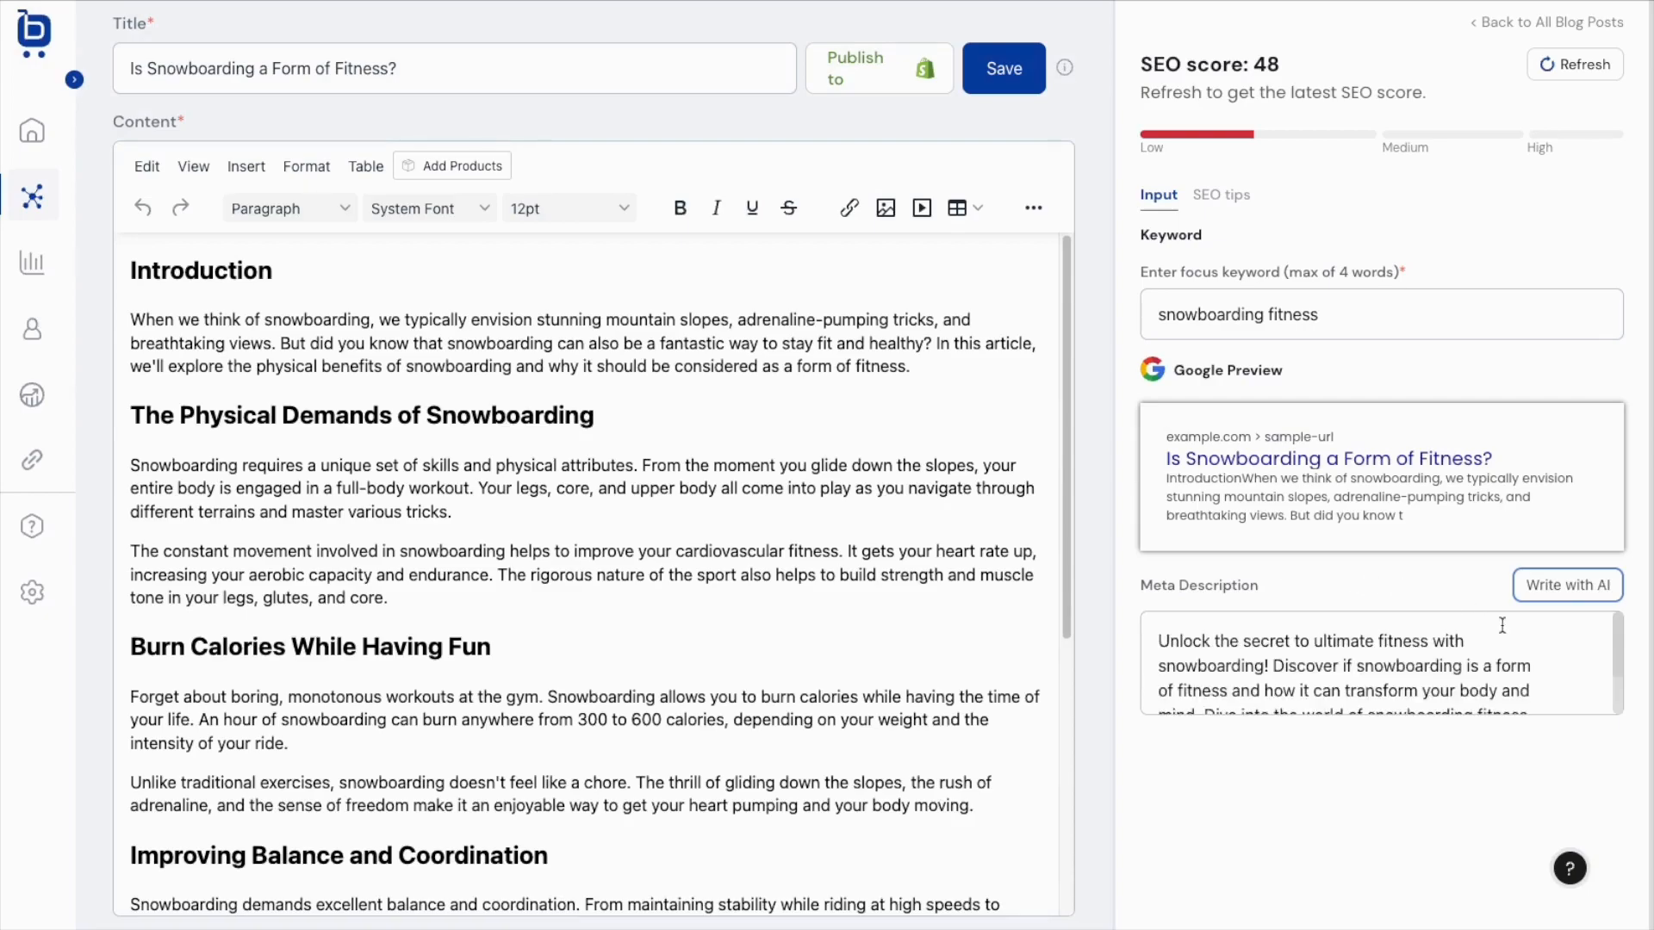
pyautogui.scroll(-2, 1536, 642)
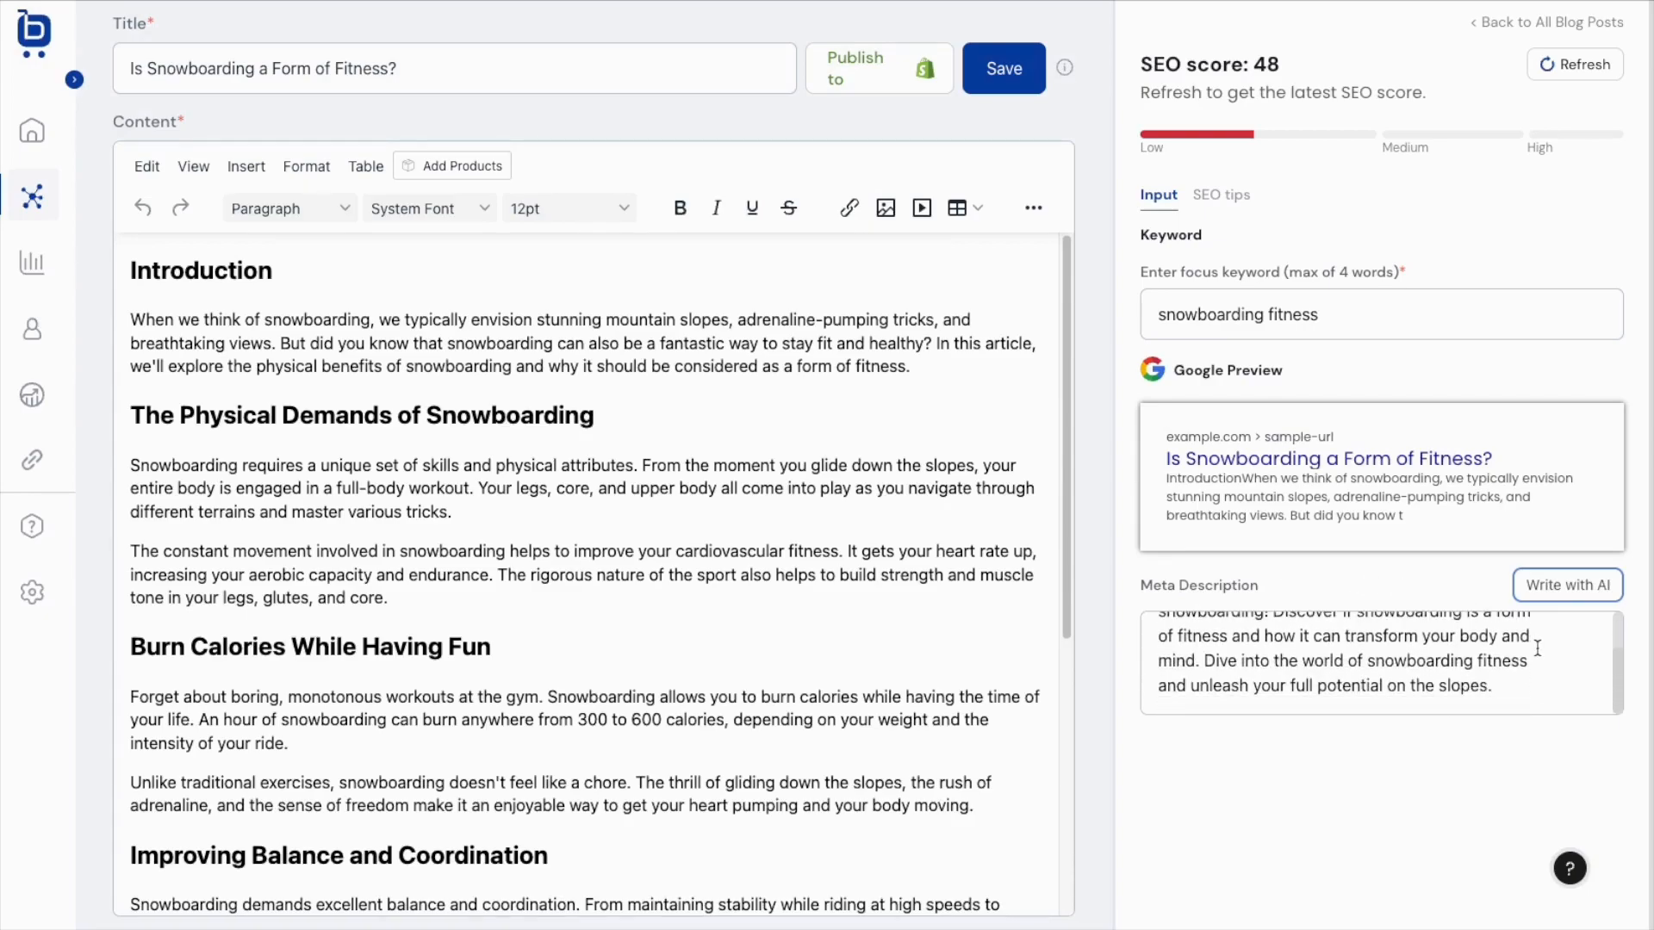
pyautogui.moveTo(1493, 686); pyautogui.dragTo(1215, 664)
pyautogui.press('BackSpace')
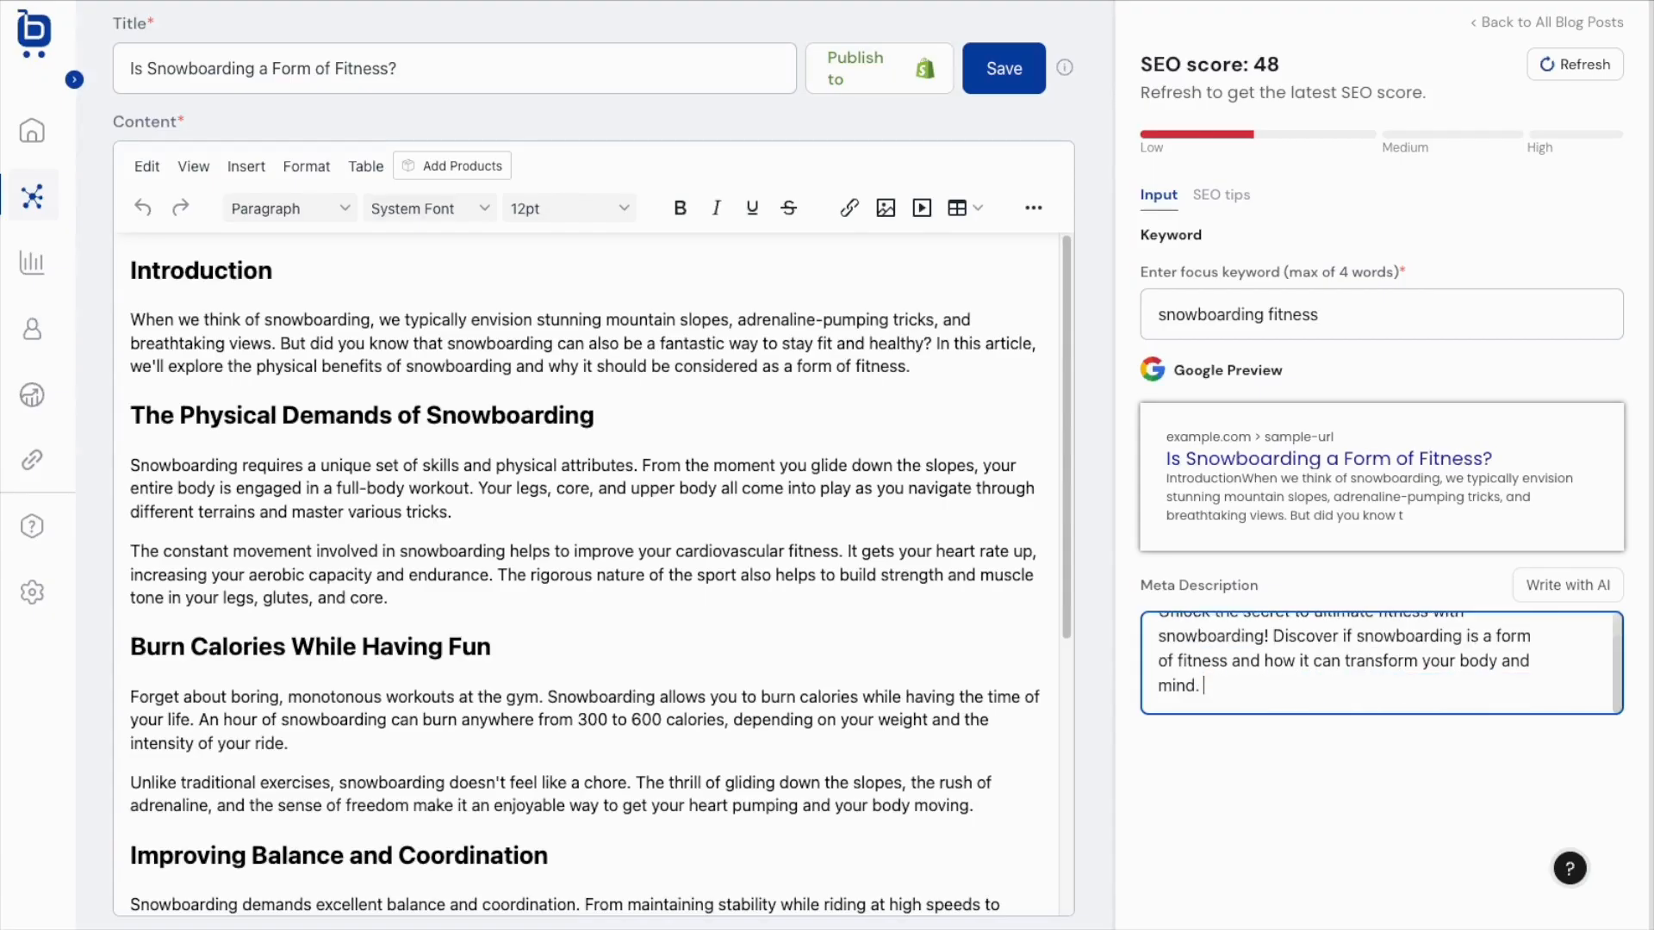
# Refresh the SEO tips to raise the score to 55 with all meta description checks passing.
pyautogui.click(1220, 194)
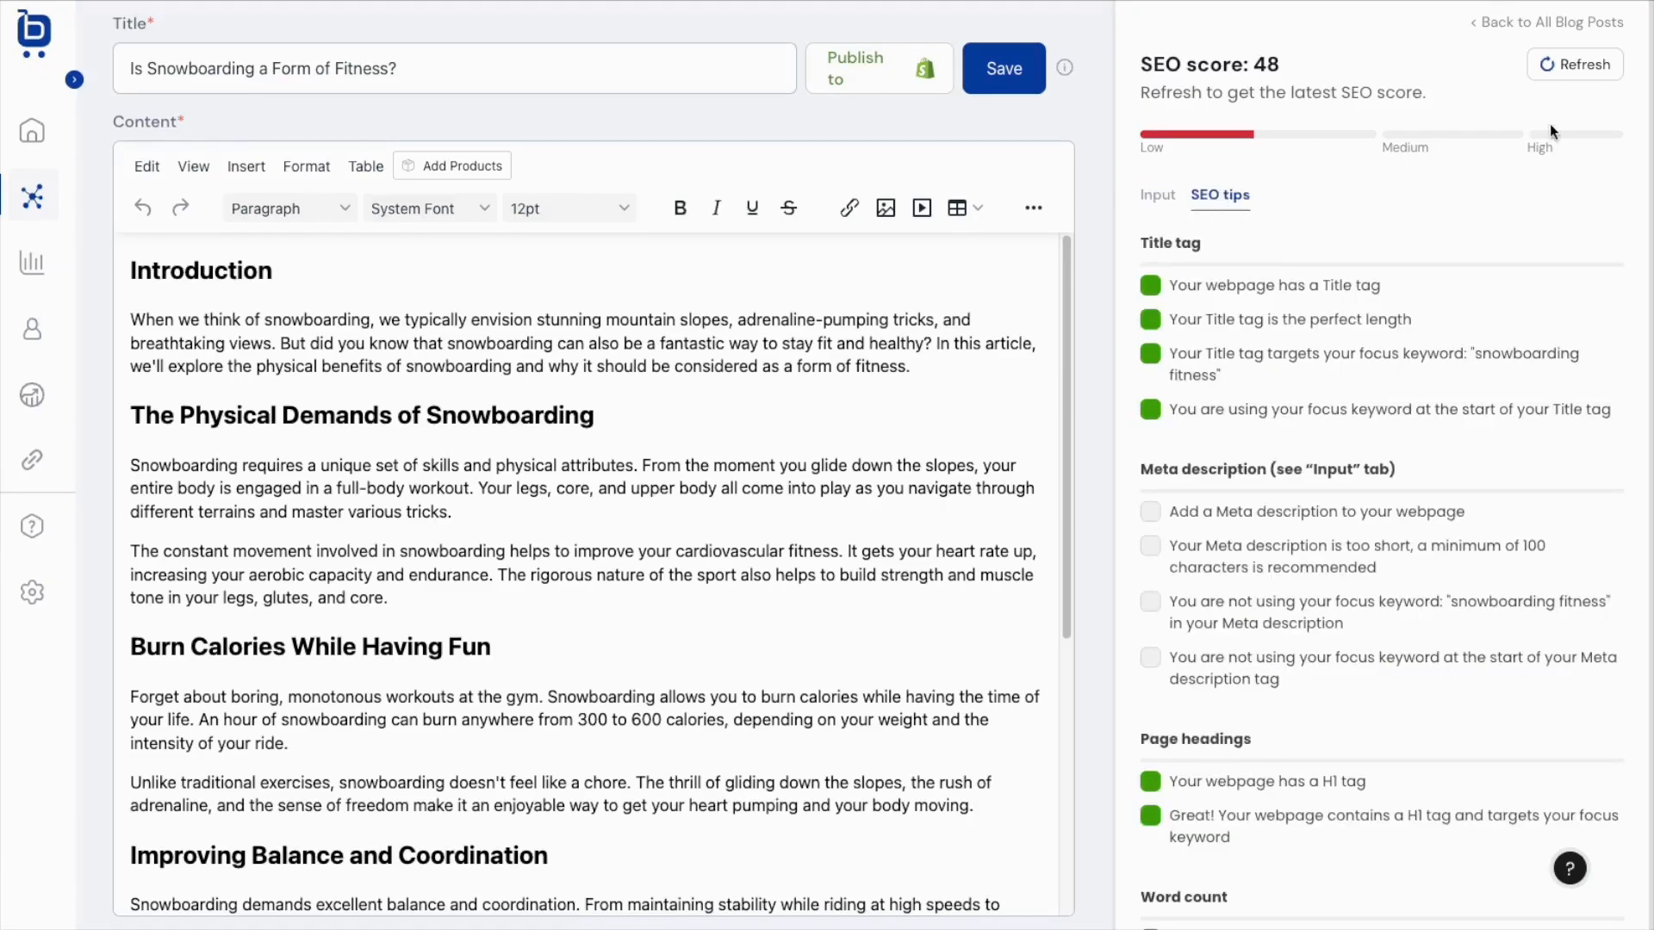
pyautogui.click(1585, 74)
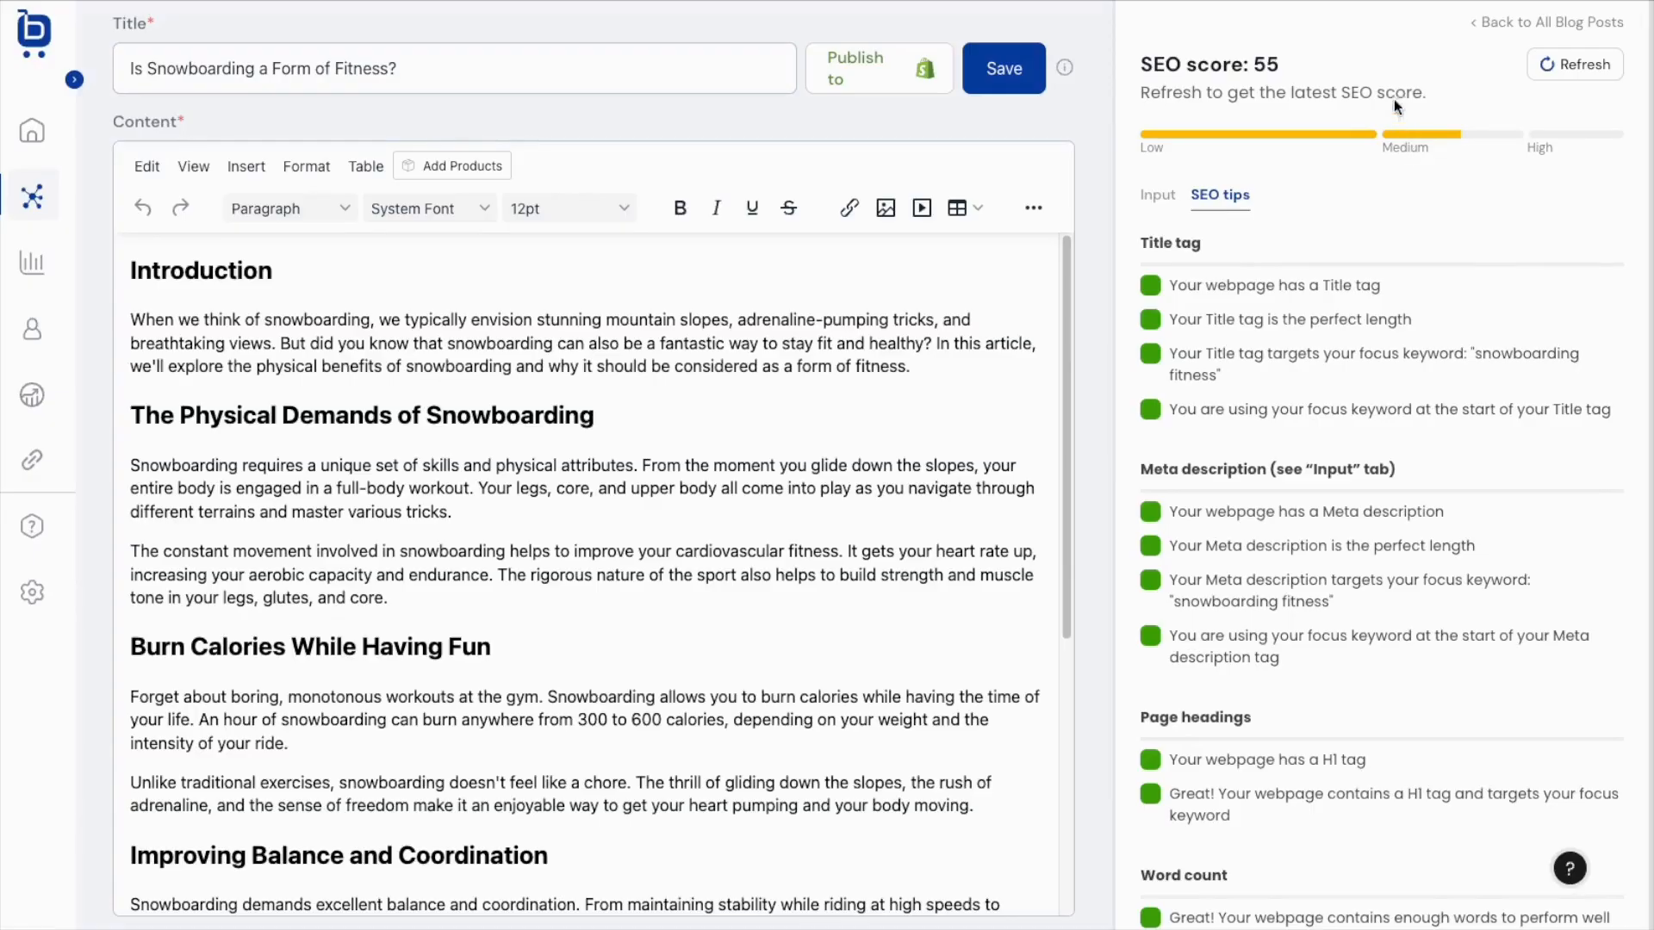
pyautogui.moveTo(1139, 470); pyautogui.dragTo(1414, 687)
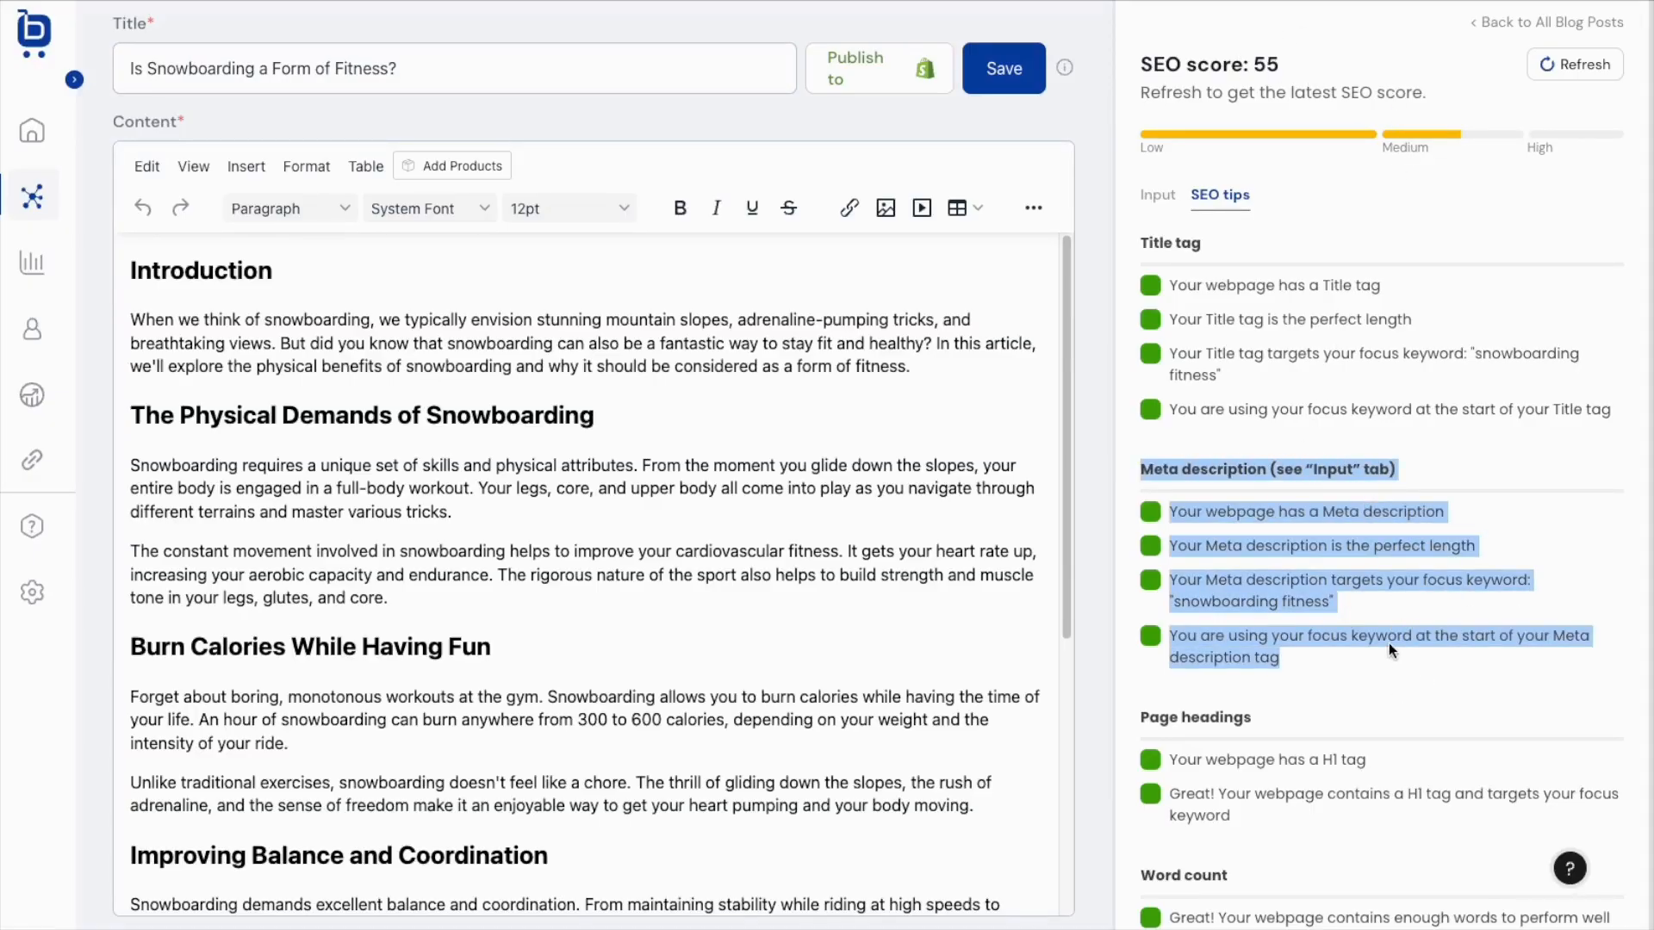
pyautogui.click(1388, 642)
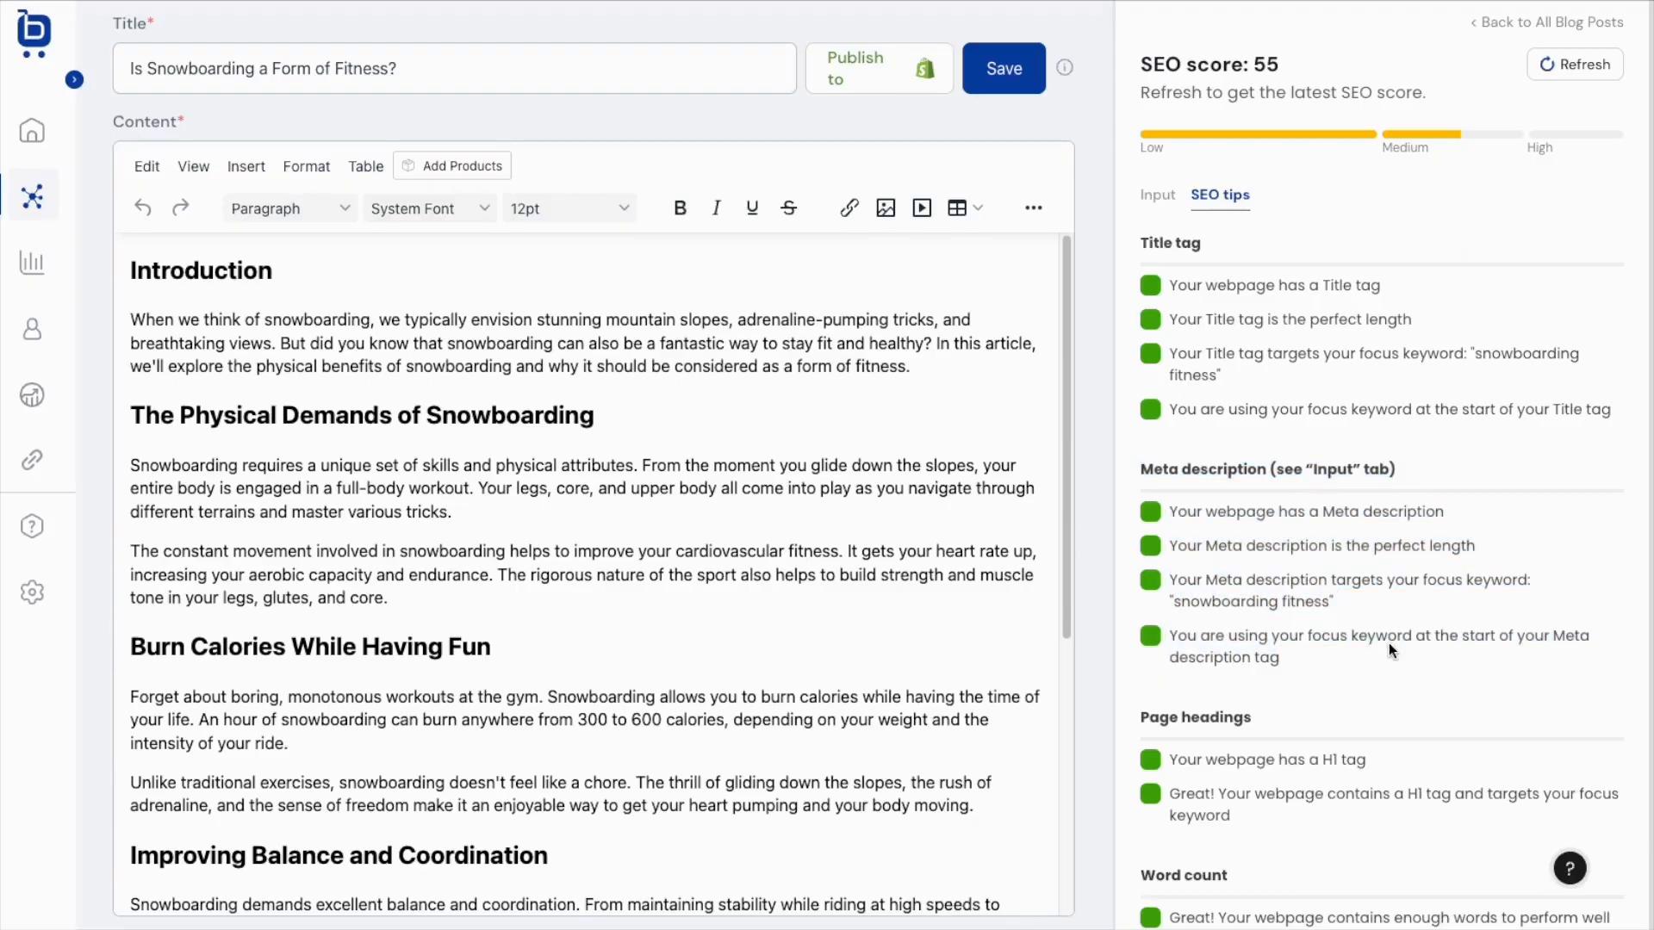
pyautogui.scroll(-5, 1389, 643)
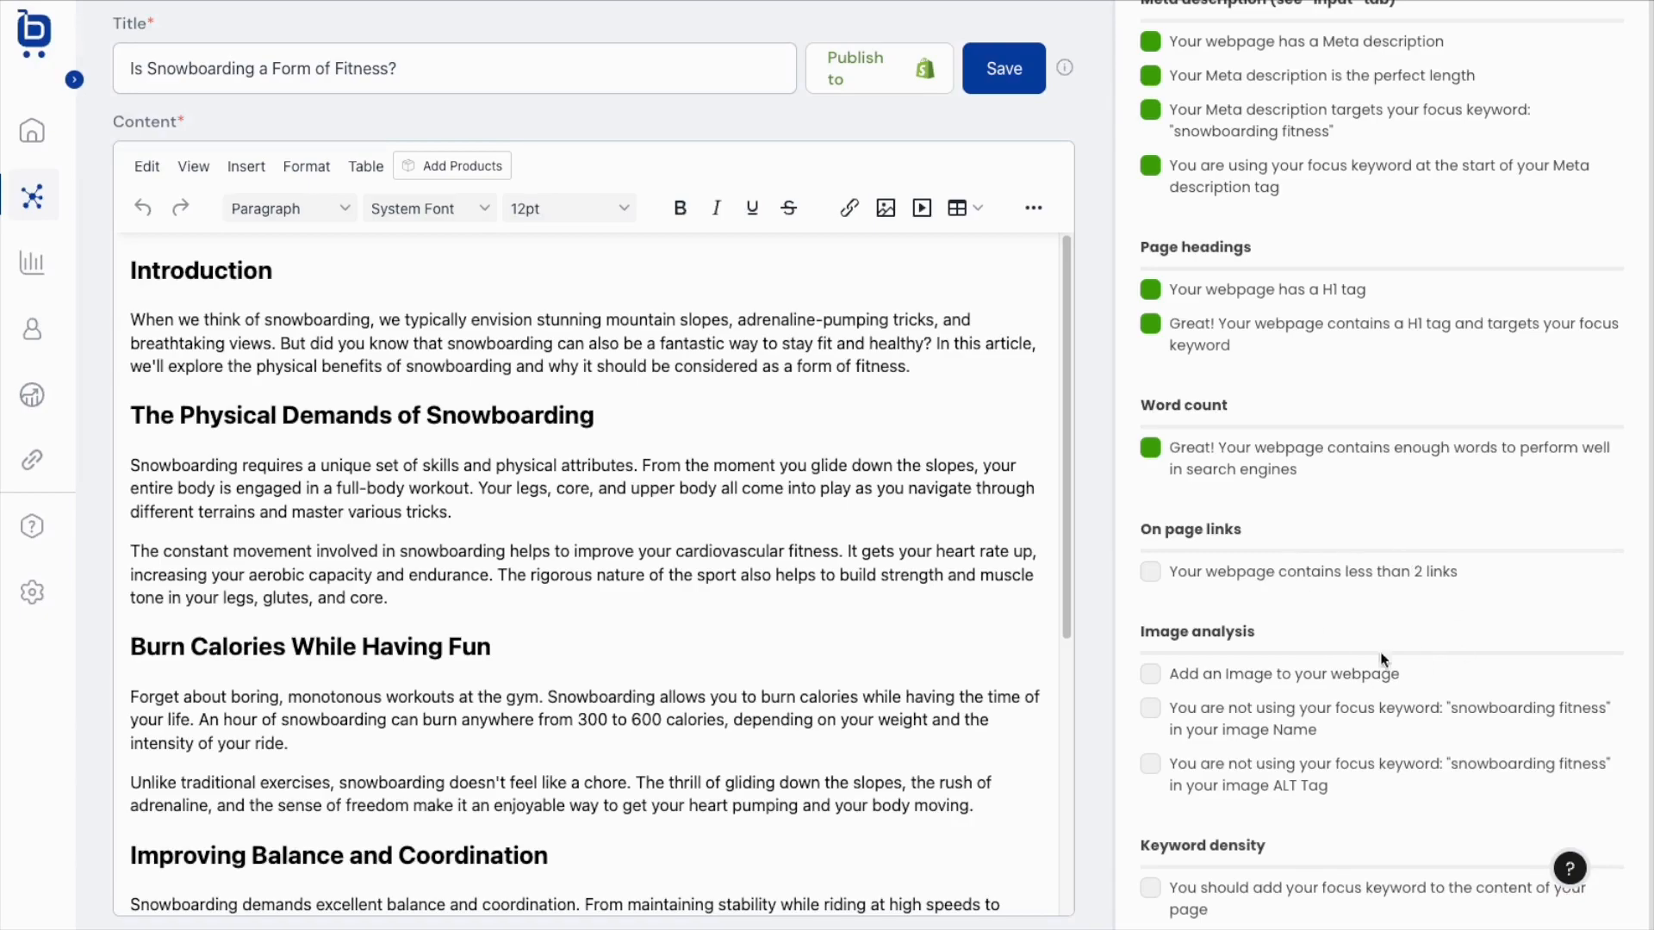
pyautogui.moveTo(1138, 636); pyautogui.dragTo(1381, 794)
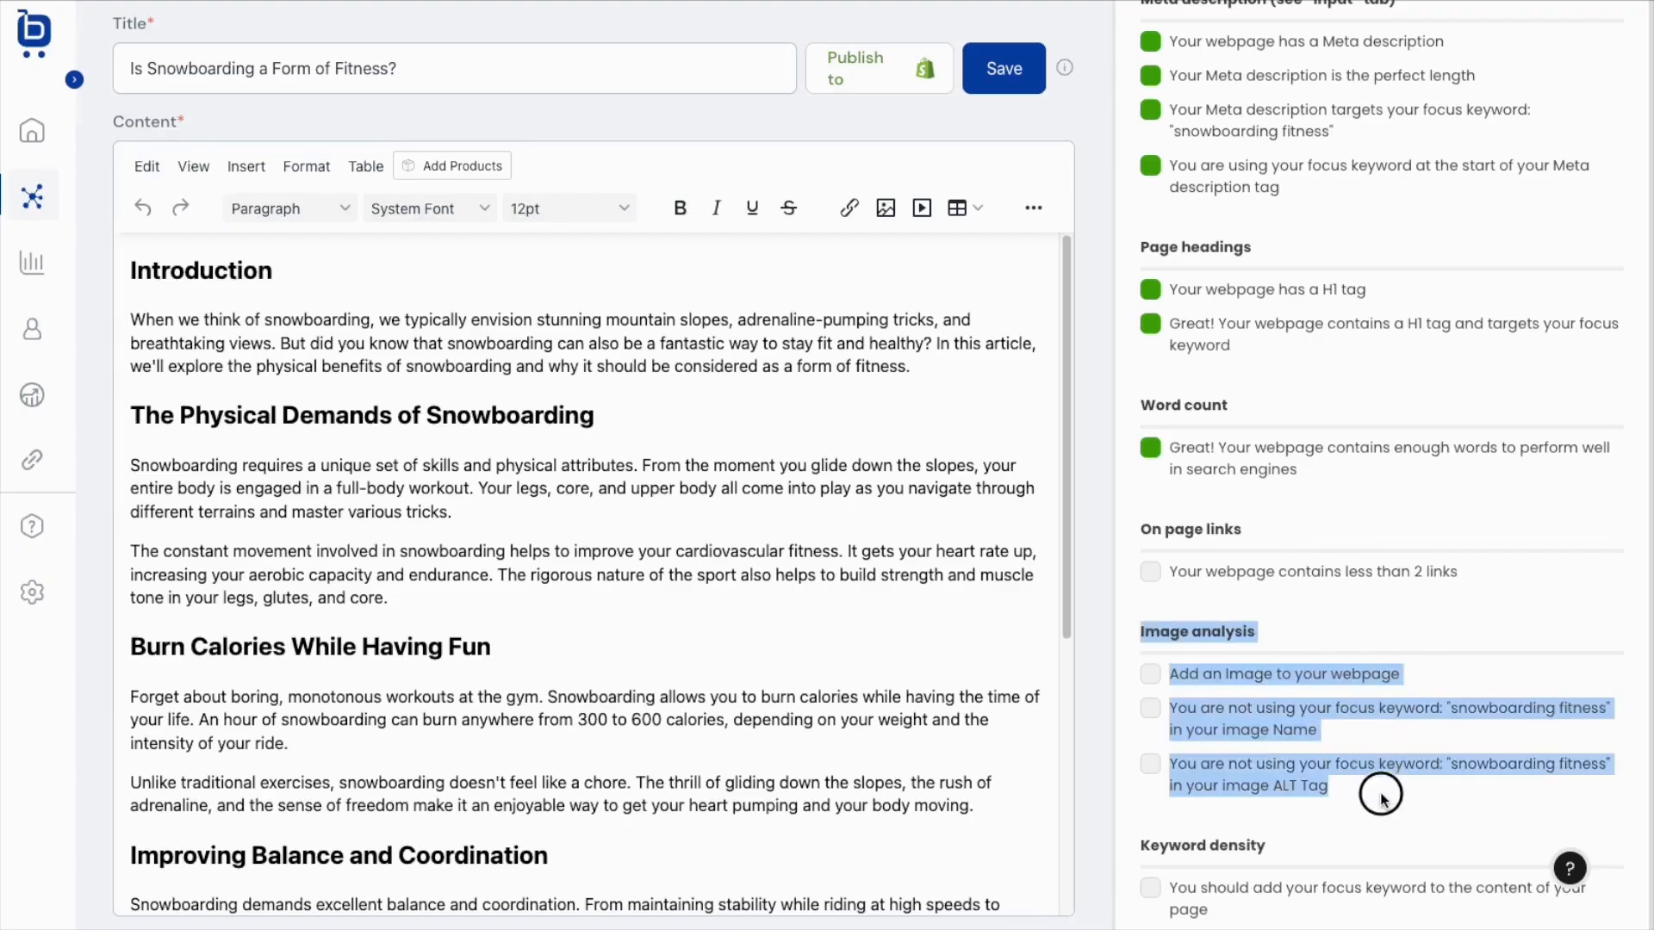
pyautogui.click(1380, 793)
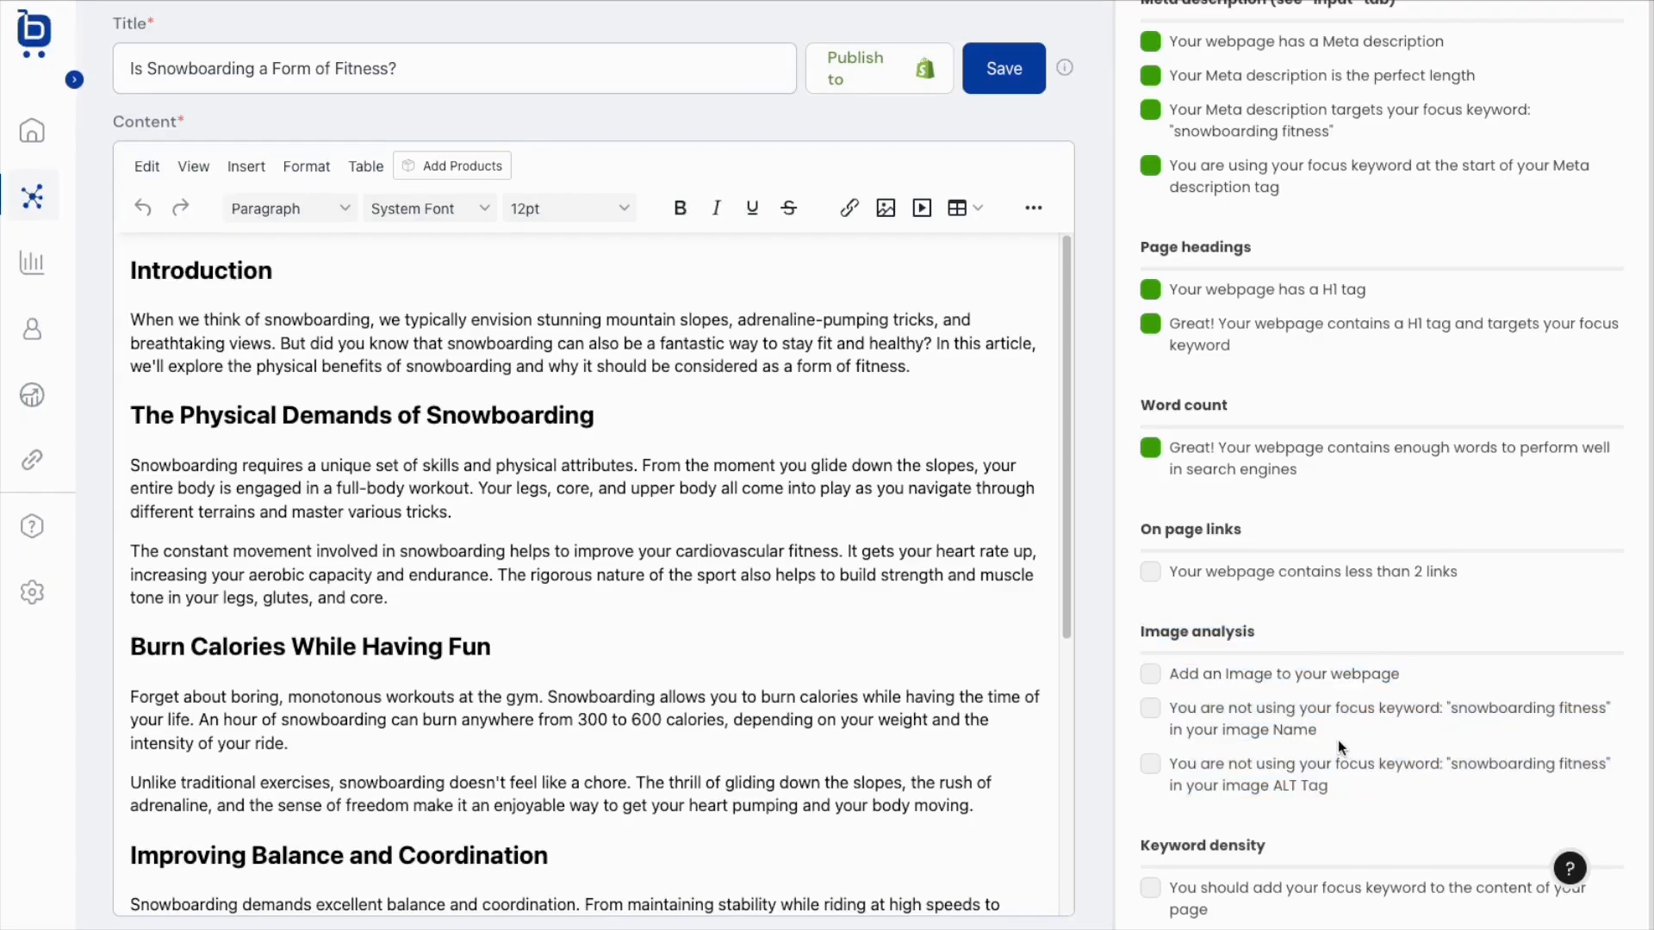
pyautogui.moveTo(1337, 740); pyautogui.dragTo(1209, 743)
pyautogui.moveTo(1334, 787); pyautogui.dragTo(1216, 784)
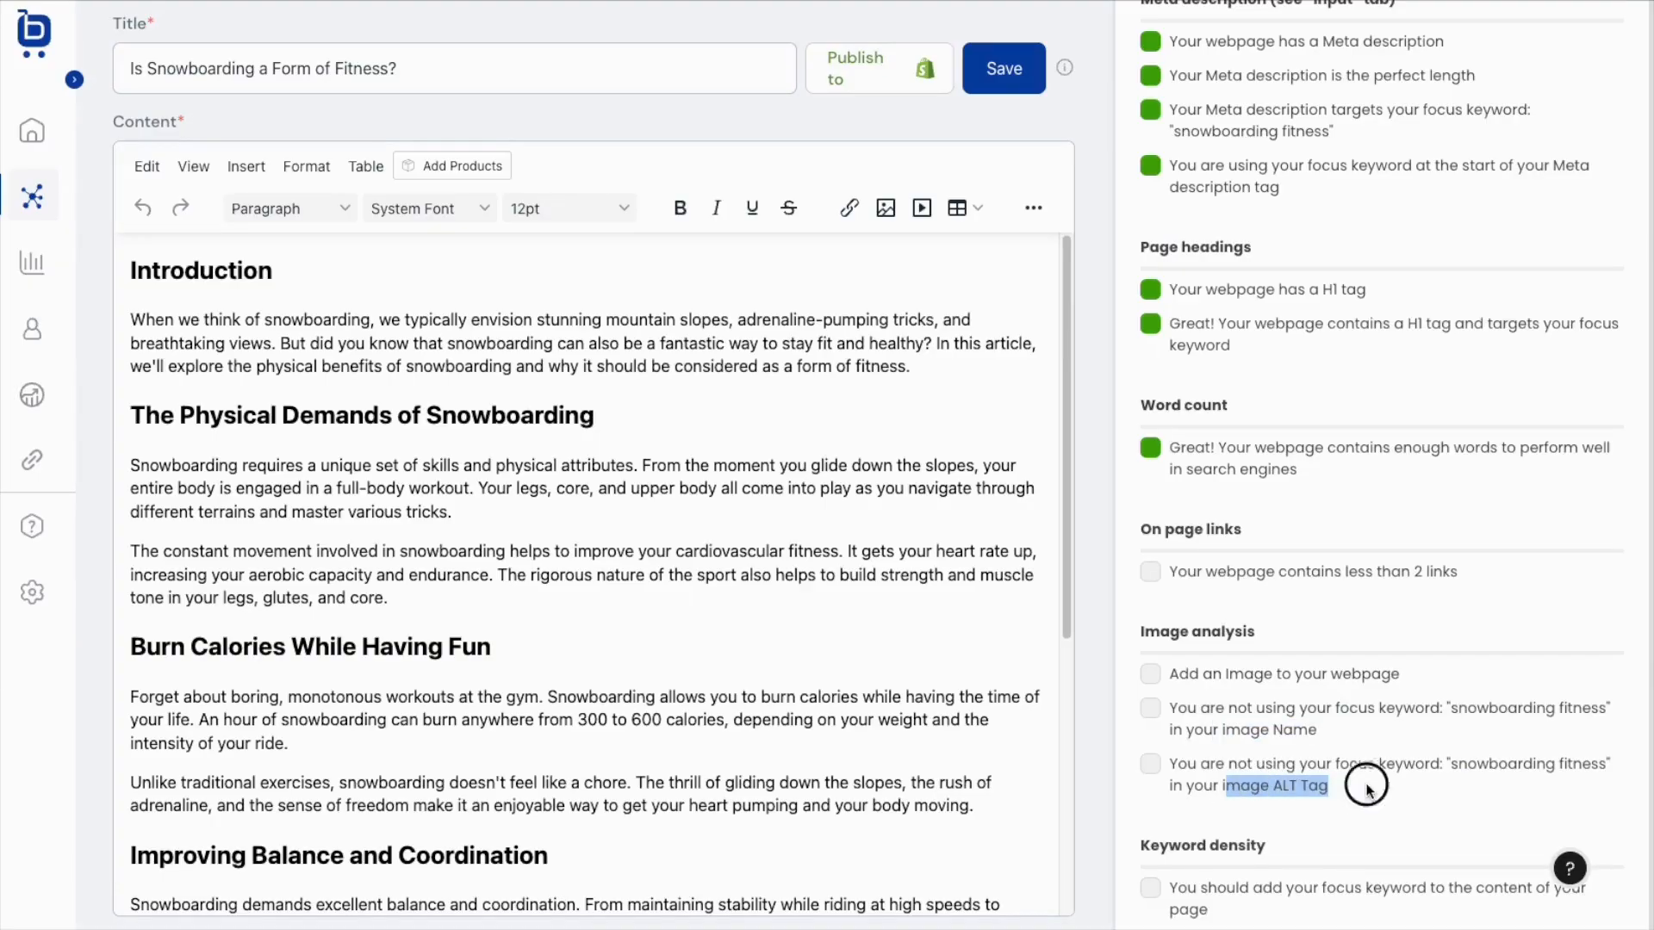
pyautogui.click(1374, 785)
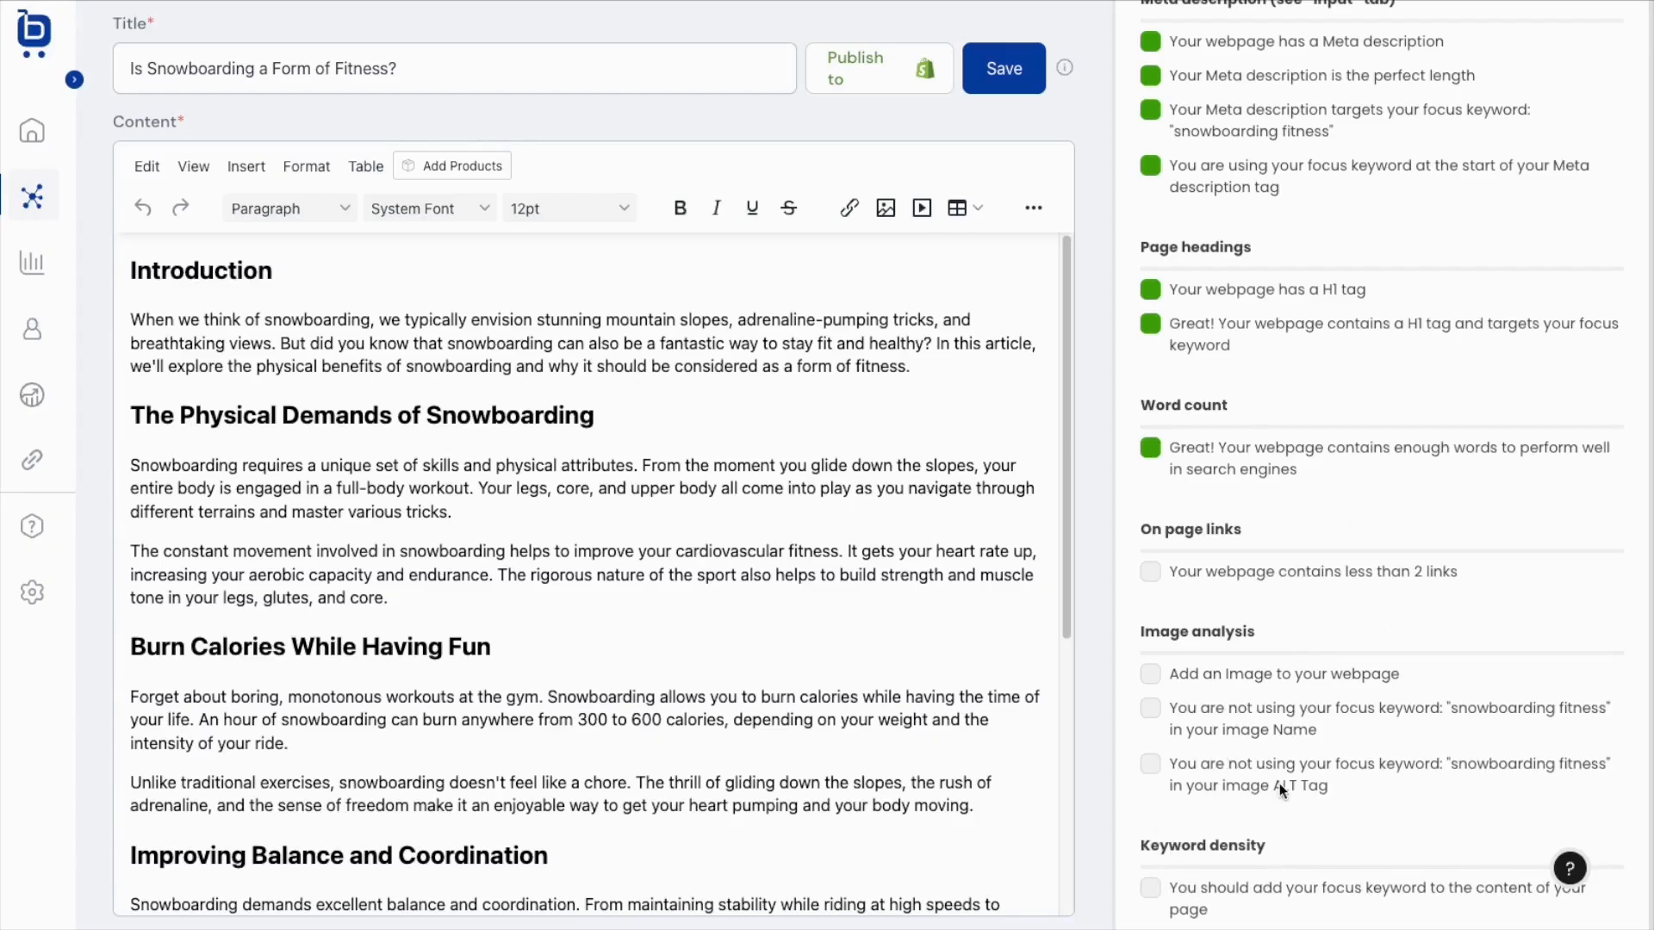
pyautogui.scroll(5, 1377, 622)
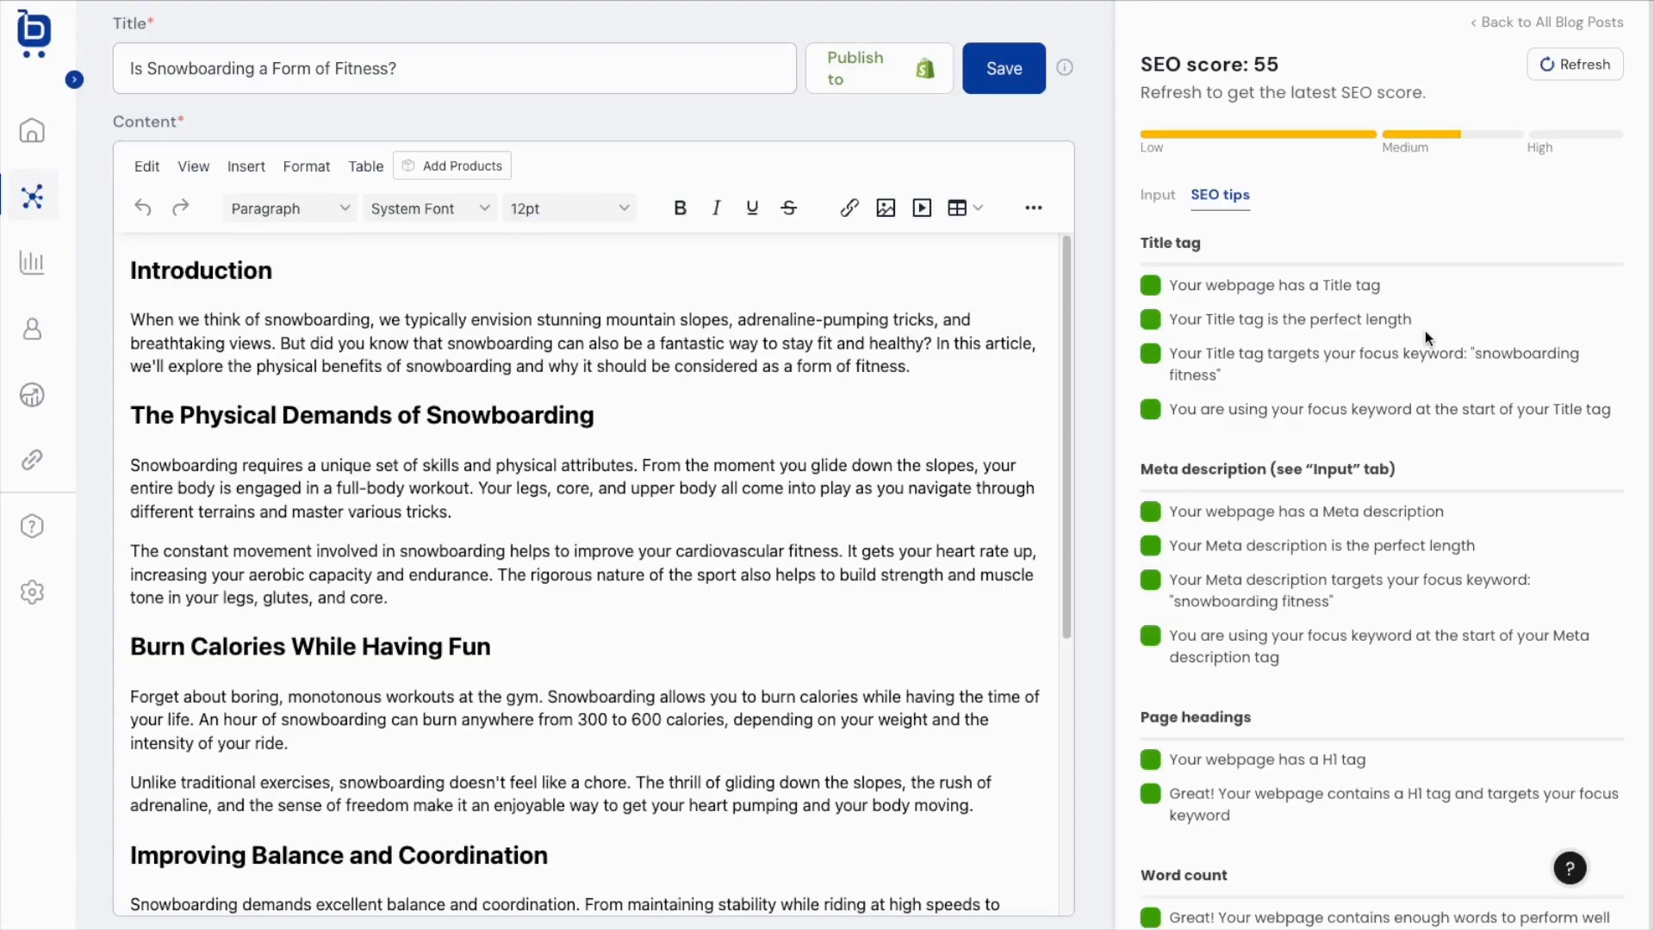
pyautogui.scroll(-5, 1425, 333)
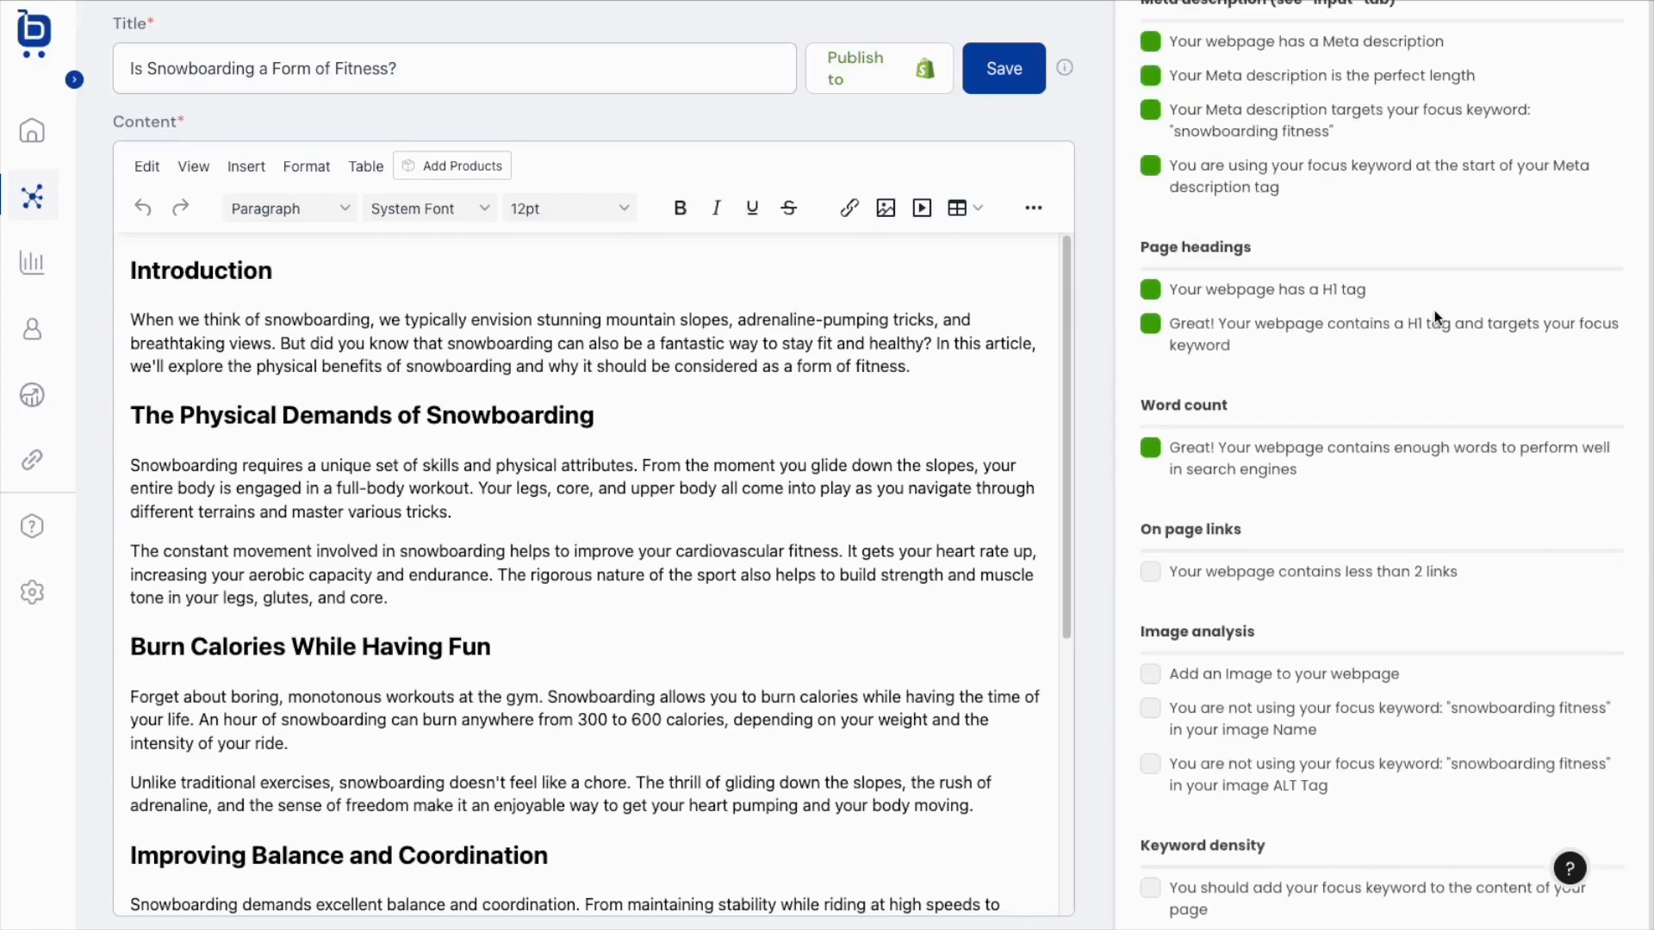
pyautogui.doubleClick(476, 346)
pyautogui.press('super+k')
pyautogui.write('https://ecommboardroom.com')
pyautogui.press('Return')
pyautogui.scroll(-5, 577, 469)
pyautogui.moveTo(417, 656); pyautogui.dragTo(532, 658)
pyautogui.press('super+k')
pyautogui.write('https://ecommboardroom.com')
pyautogui.press('Return')
pyautogui.click(655, 746)
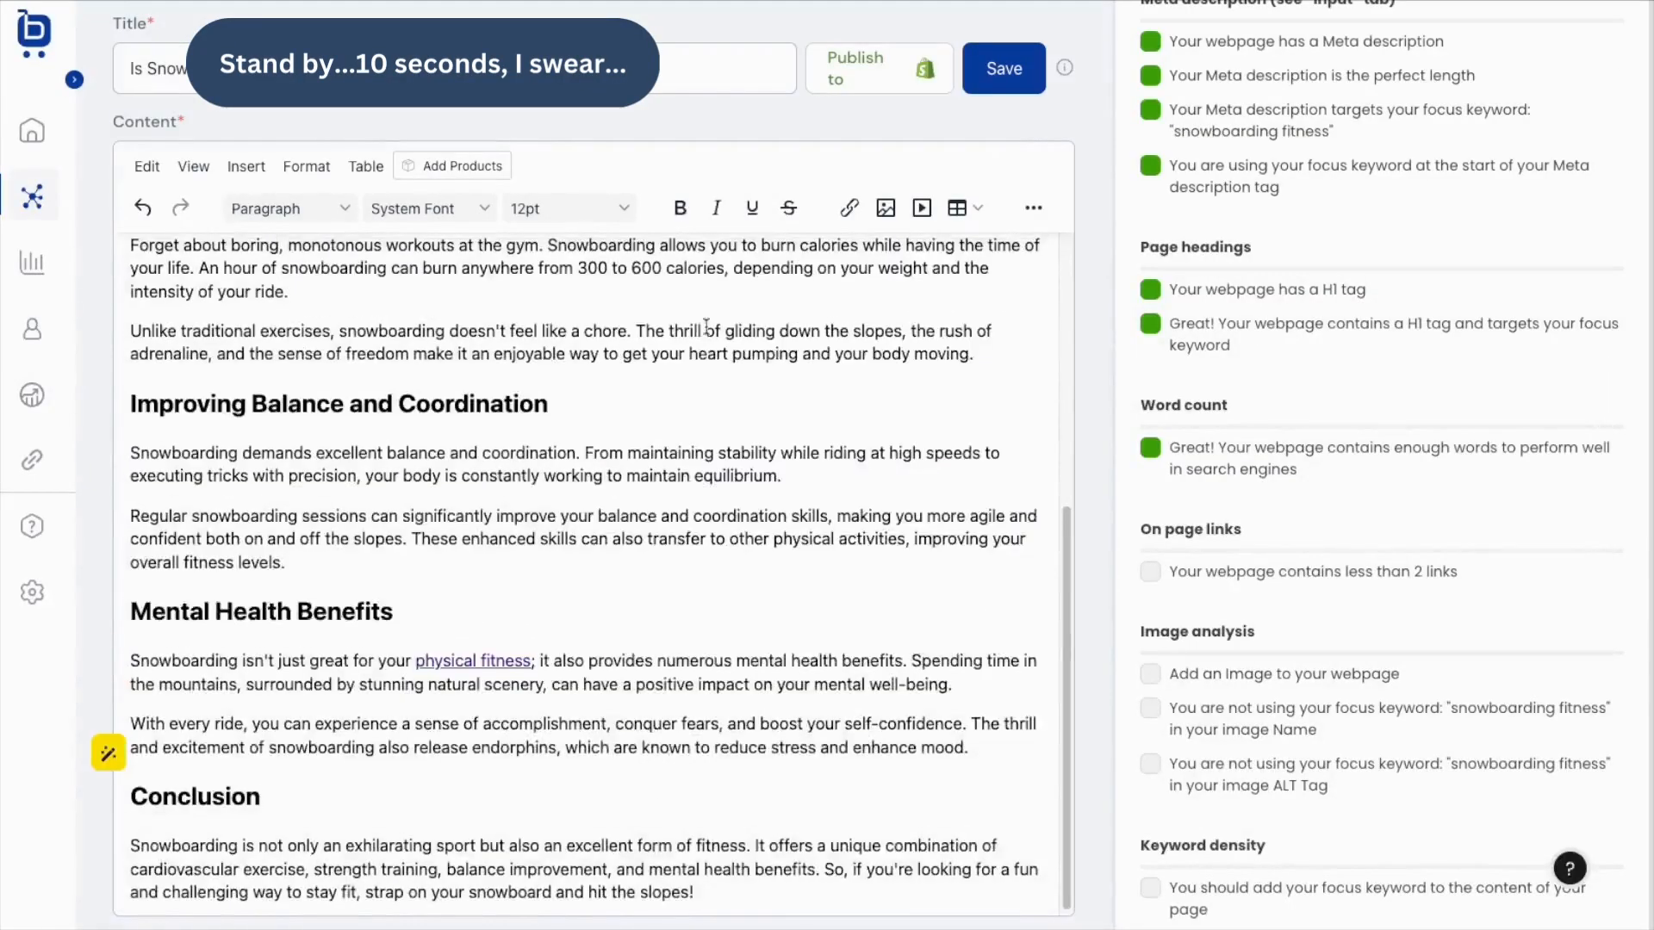
# Insert SNOWBOARD.jpg after the introduction with alt text and title 'snowboarding fitness'.
pyautogui.scroll(6, 704, 327)
pyautogui.click(920, 361)
pyautogui.press('Return')
pyautogui.click(885, 208)
pyautogui.click(821, 376)
pyautogui.write('snowboarding fitness')
pyautogui.press('super+a')
pyautogui.press('super+c')
pyautogui.press('Tab')
pyautogui.press('super+v')
pyautogui.press('Return')
pyautogui.moveTo(131, 872); pyautogui.dragTo(747, 465)
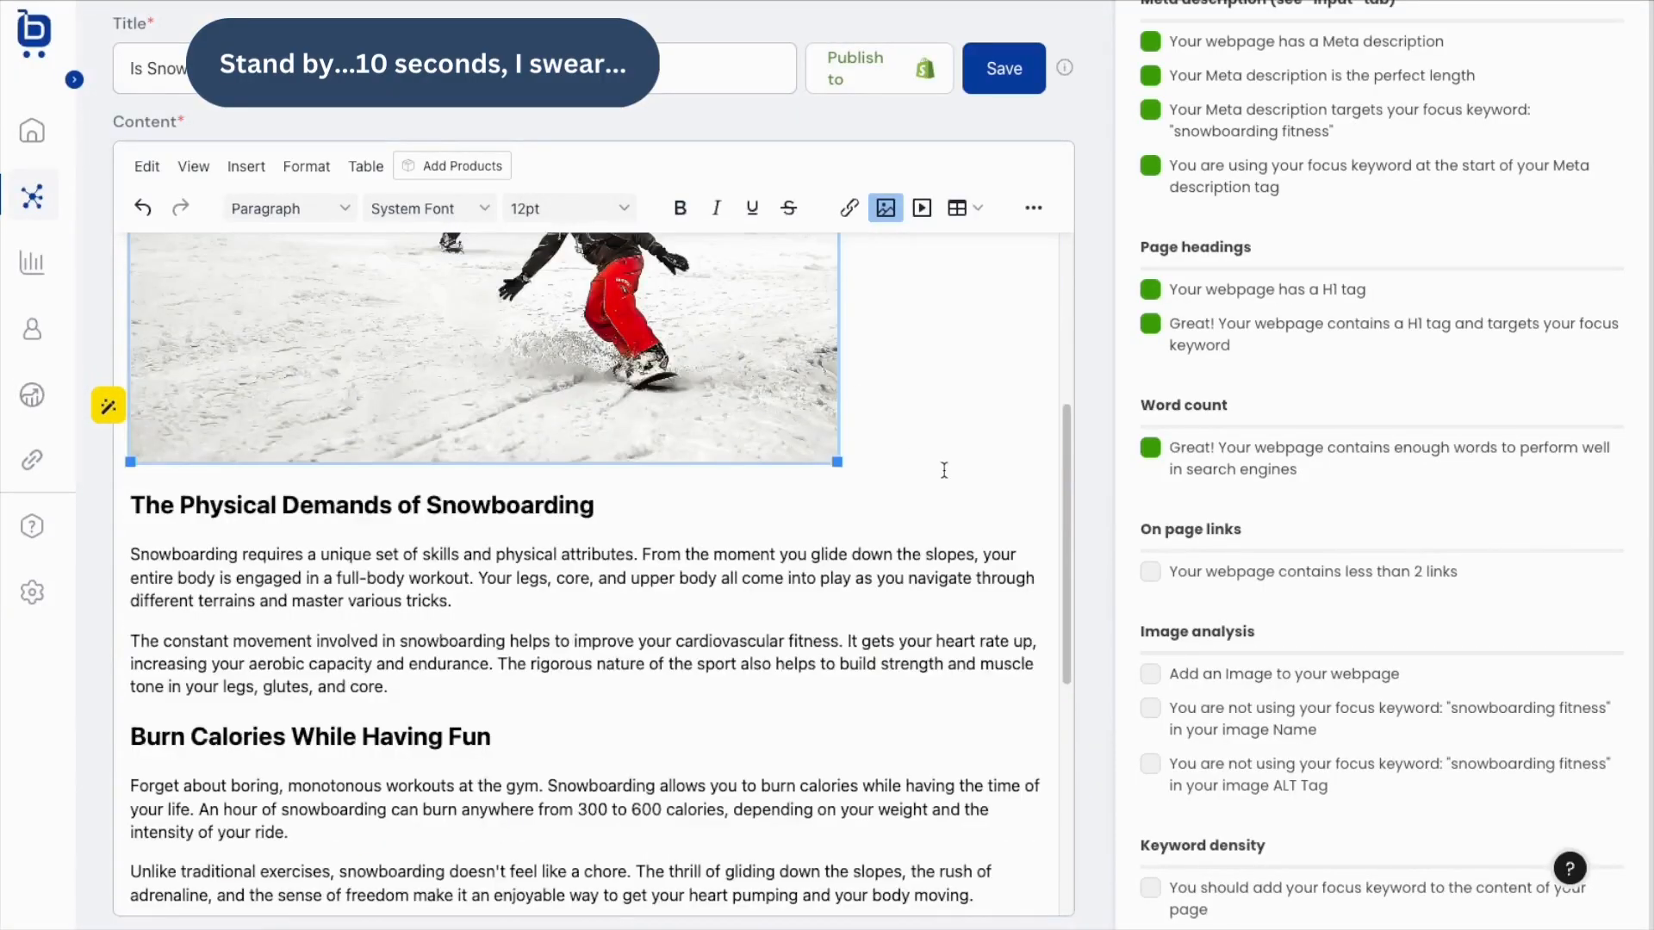
# Add 'fitness' after 'Snowboarding' in a paragraph and refresh the SEO score to 100.
pyautogui.scroll(5, 908, 461)
pyautogui.click(367, 322)
pyautogui.write('fitness')
pyautogui.scroll(-1, 796, 504)
pyautogui.scroll(-10, 796, 504)
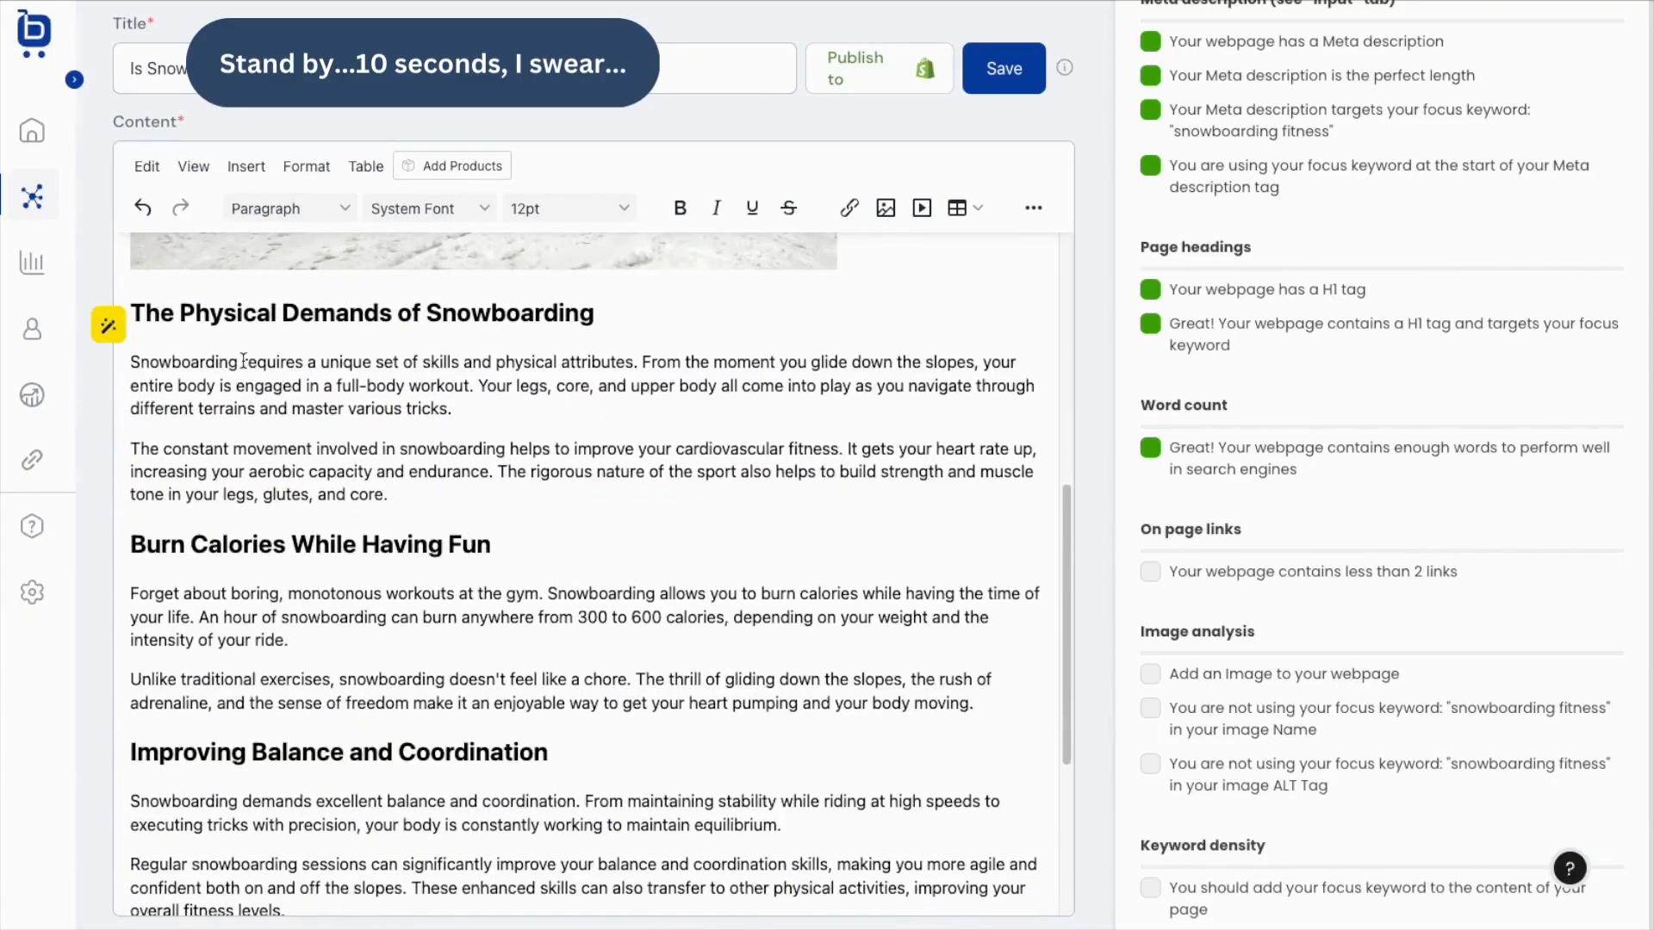
pyautogui.scroll(5, 1205, 533)
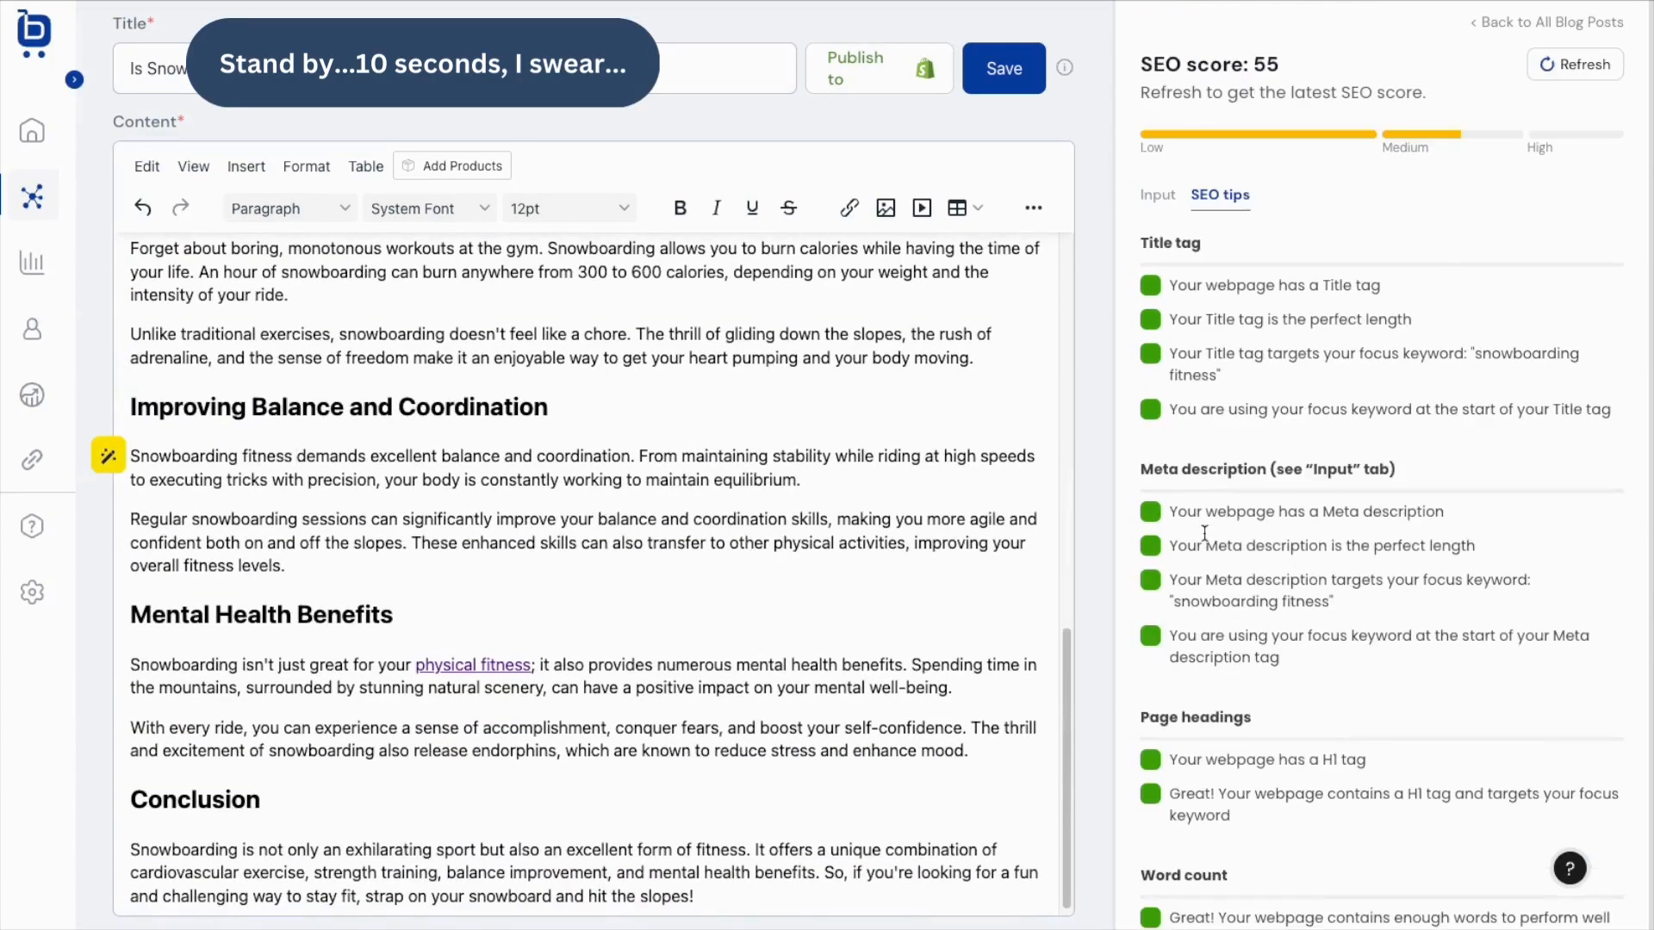
pyautogui.click(1575, 65)
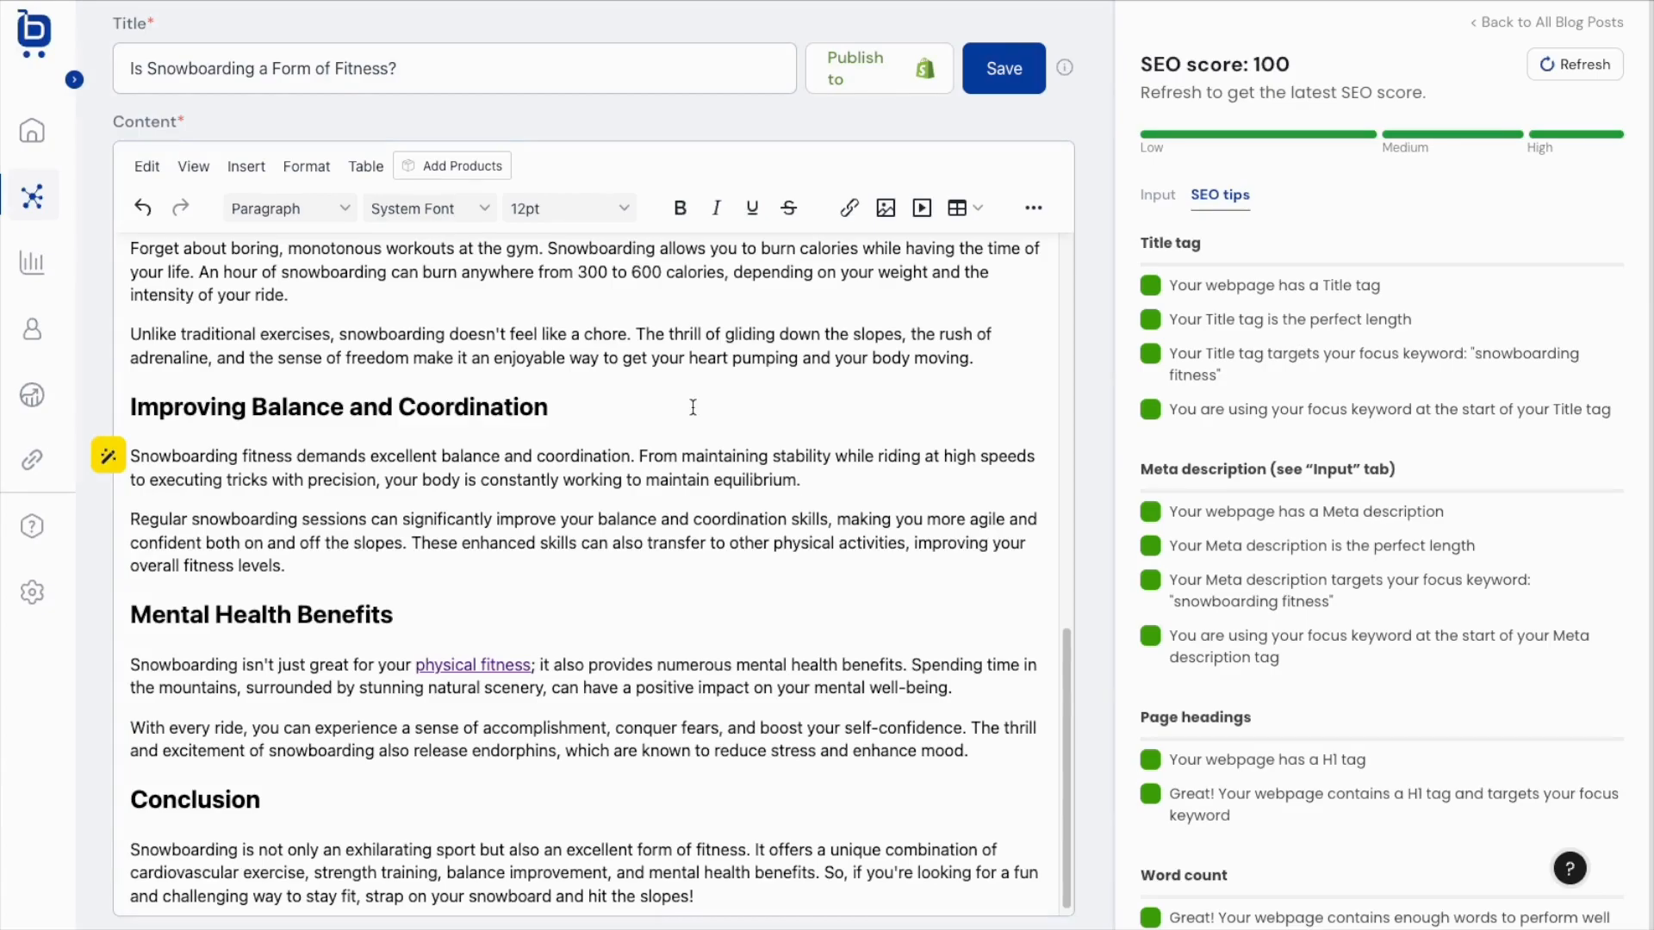
pyautogui.scroll(15, 692, 407)
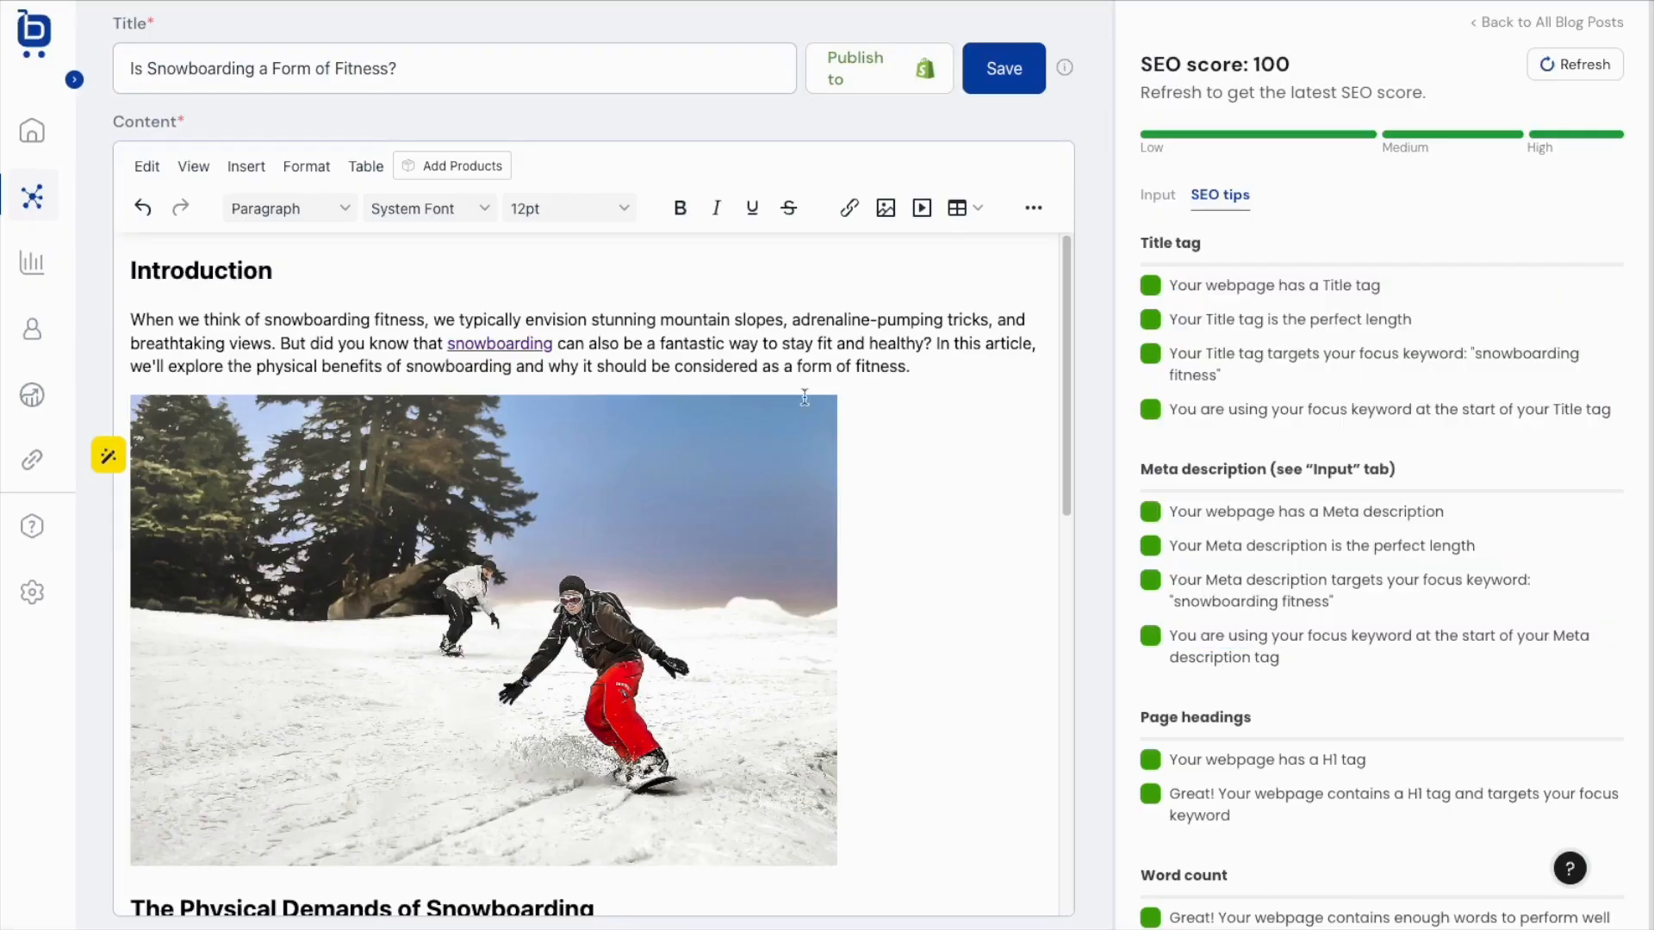
# Add two empty paragraphs after the conclusion's 'hit the slopes!' and move into the first one.
pyautogui.scroll(-3, 913, 398)
pyautogui.scroll(-5, 909, 399)
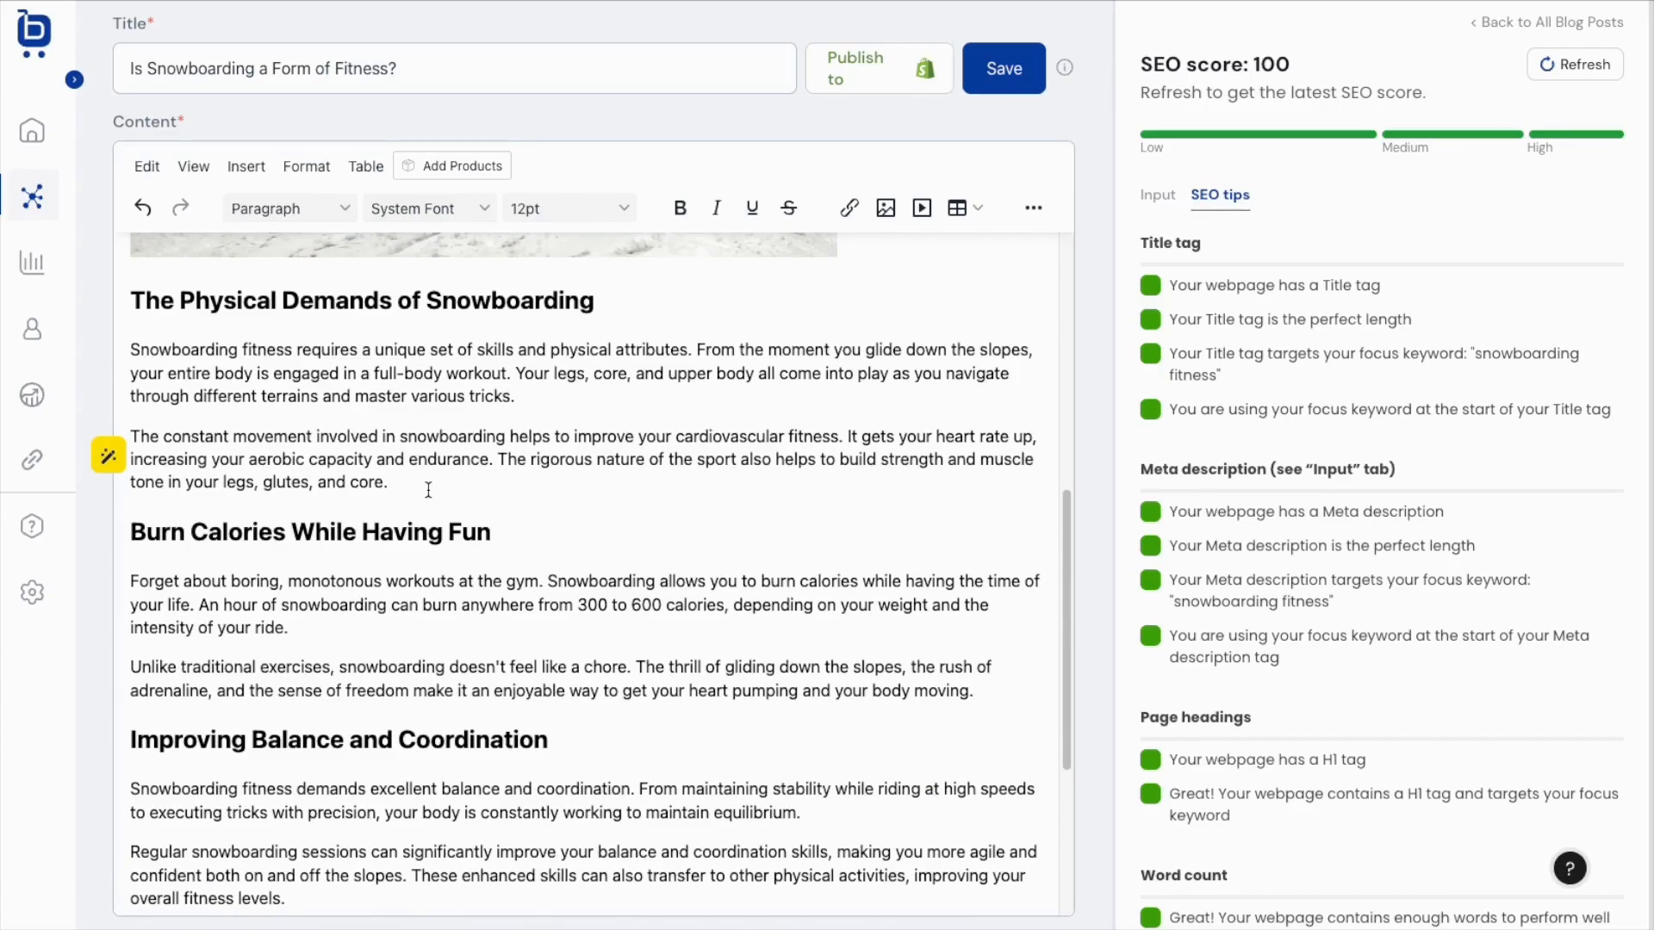
pyautogui.scroll(-4, 424, 480)
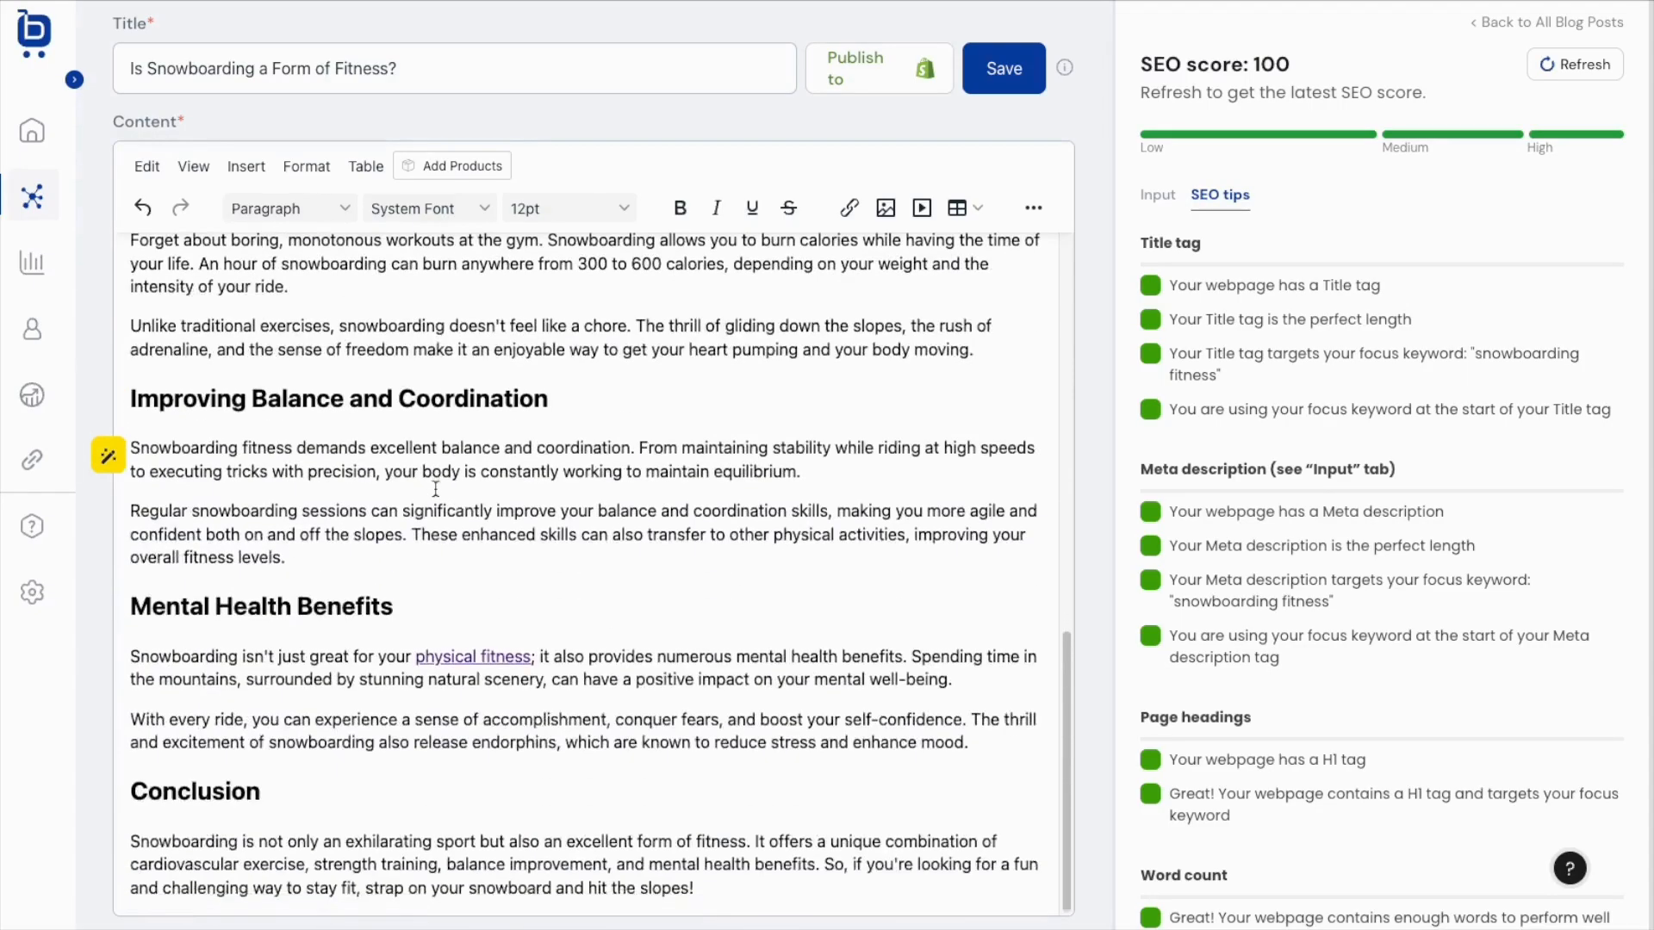
pyautogui.click(723, 885)
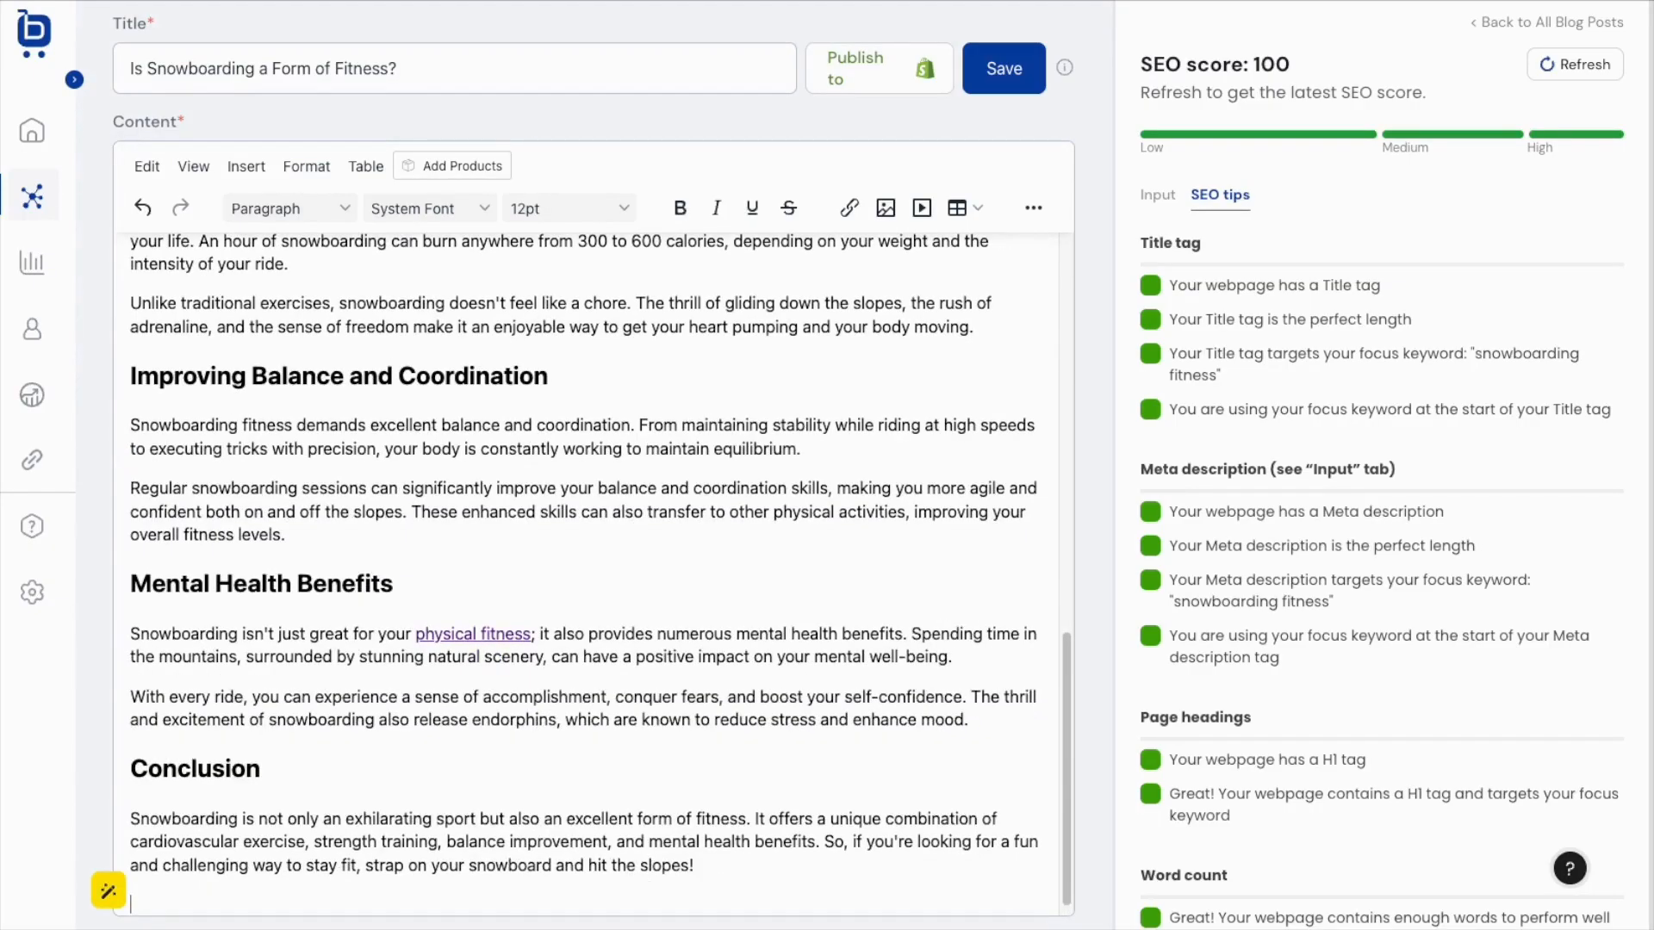
pyautogui.press('Return')
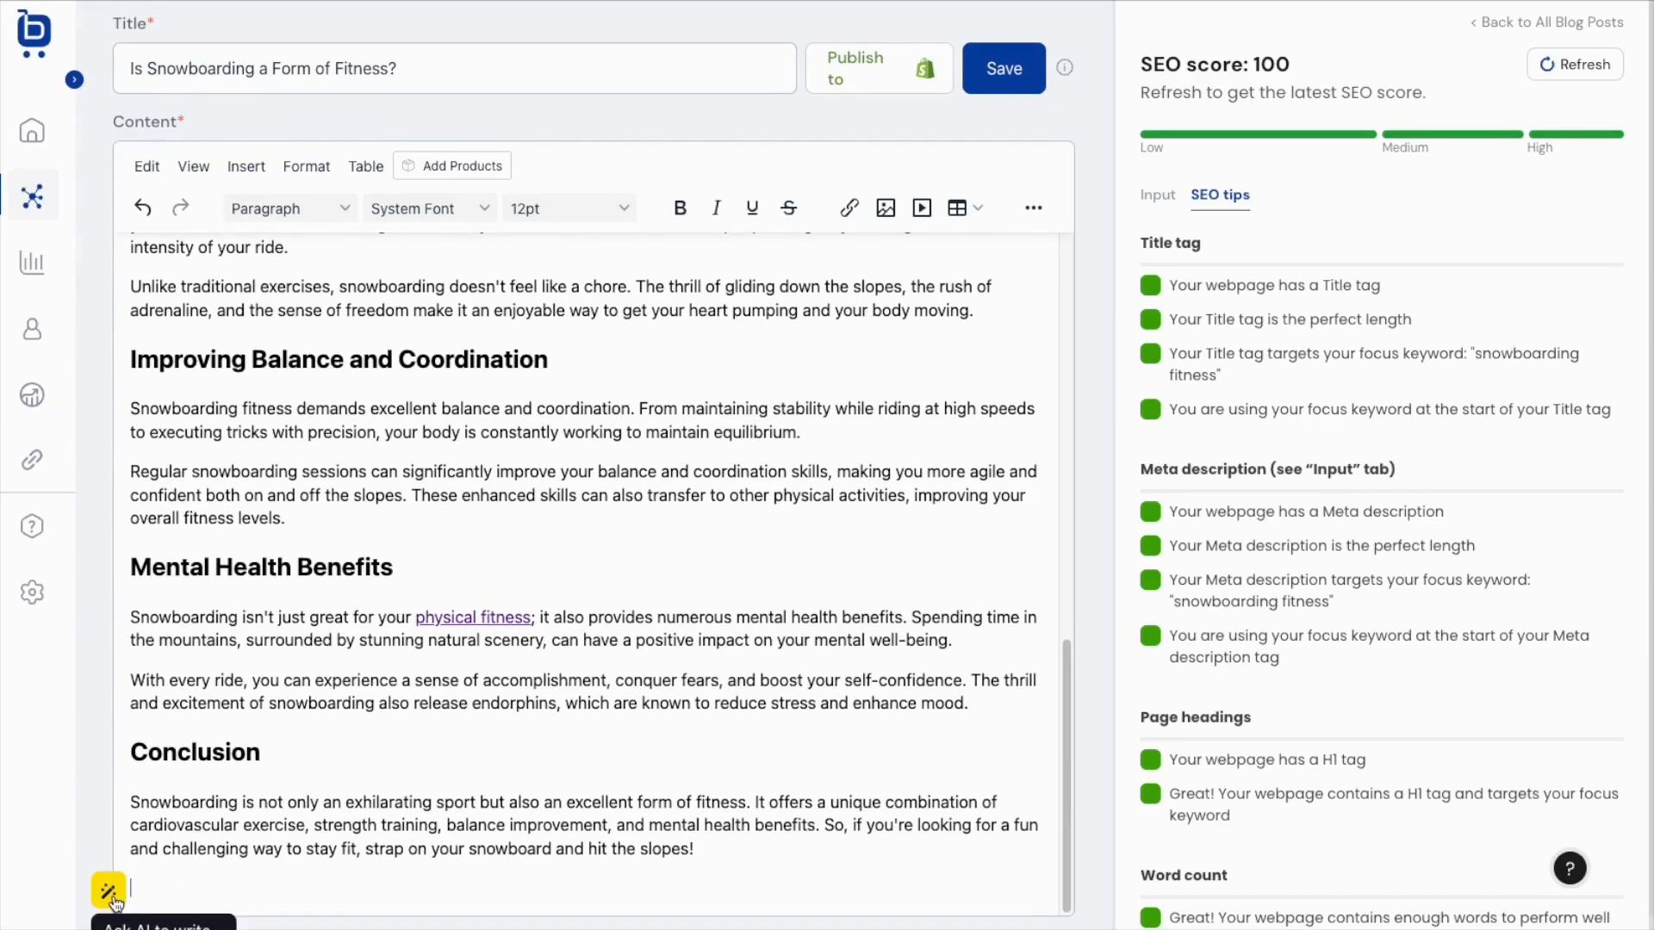
pyautogui.press('Return')
pyautogui.click(336, 848)
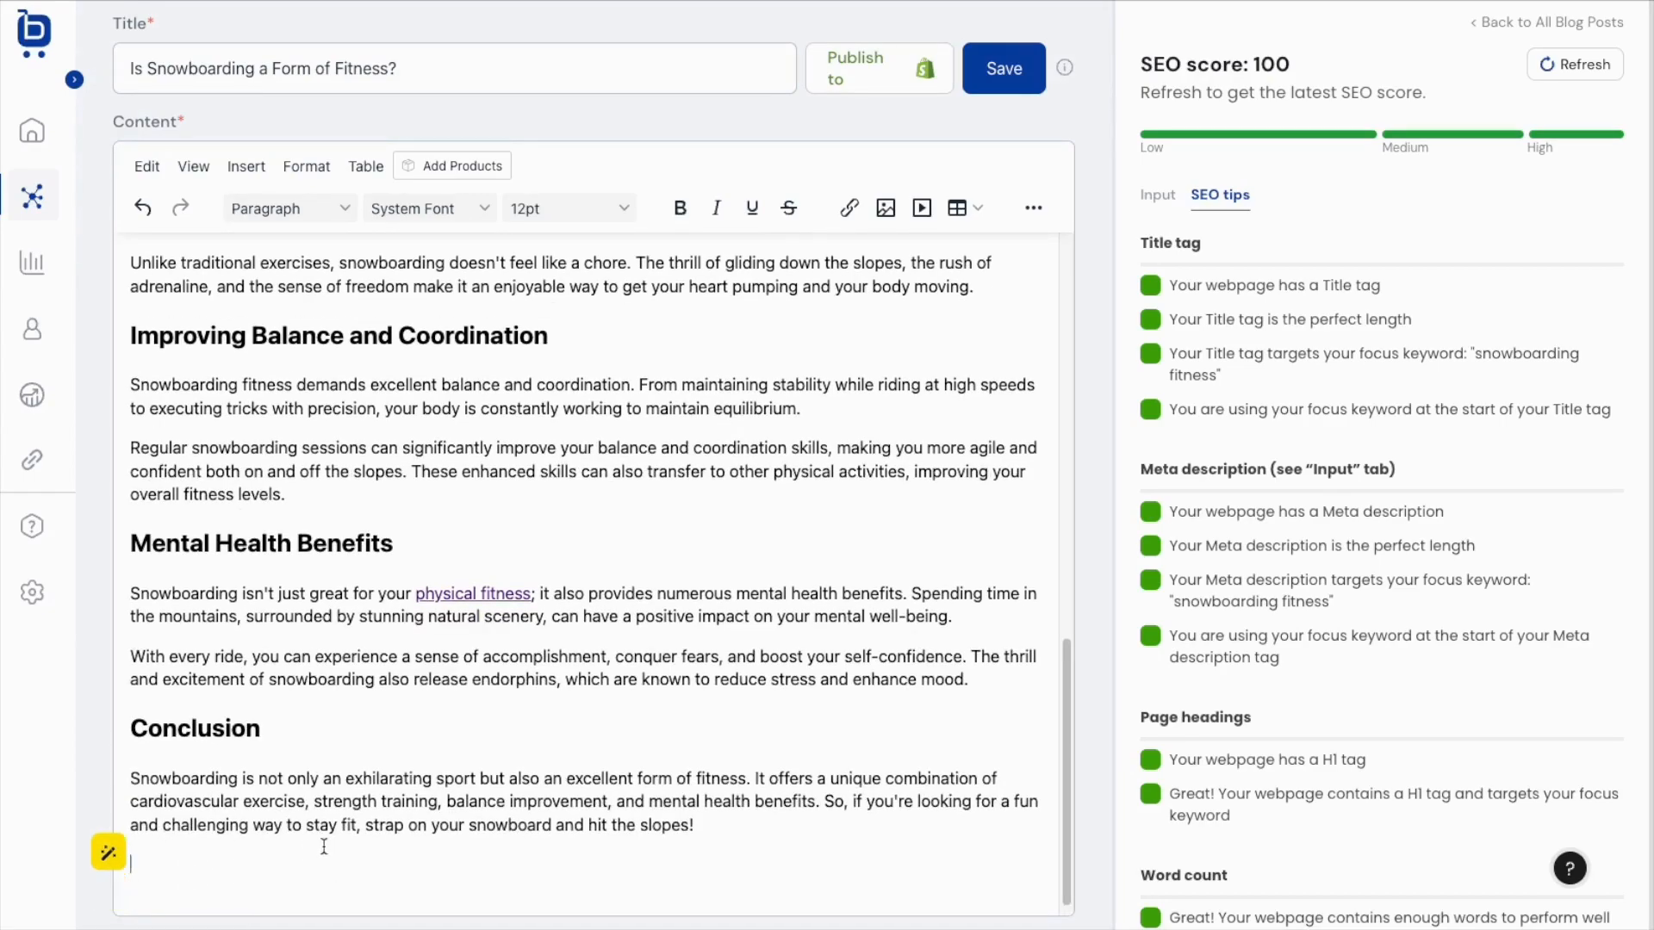
# Ask the AI to 'Write a conclusion for this post that summarizes the ways that snowboarding can be used for fitness'.
pyautogui.click(104, 855)
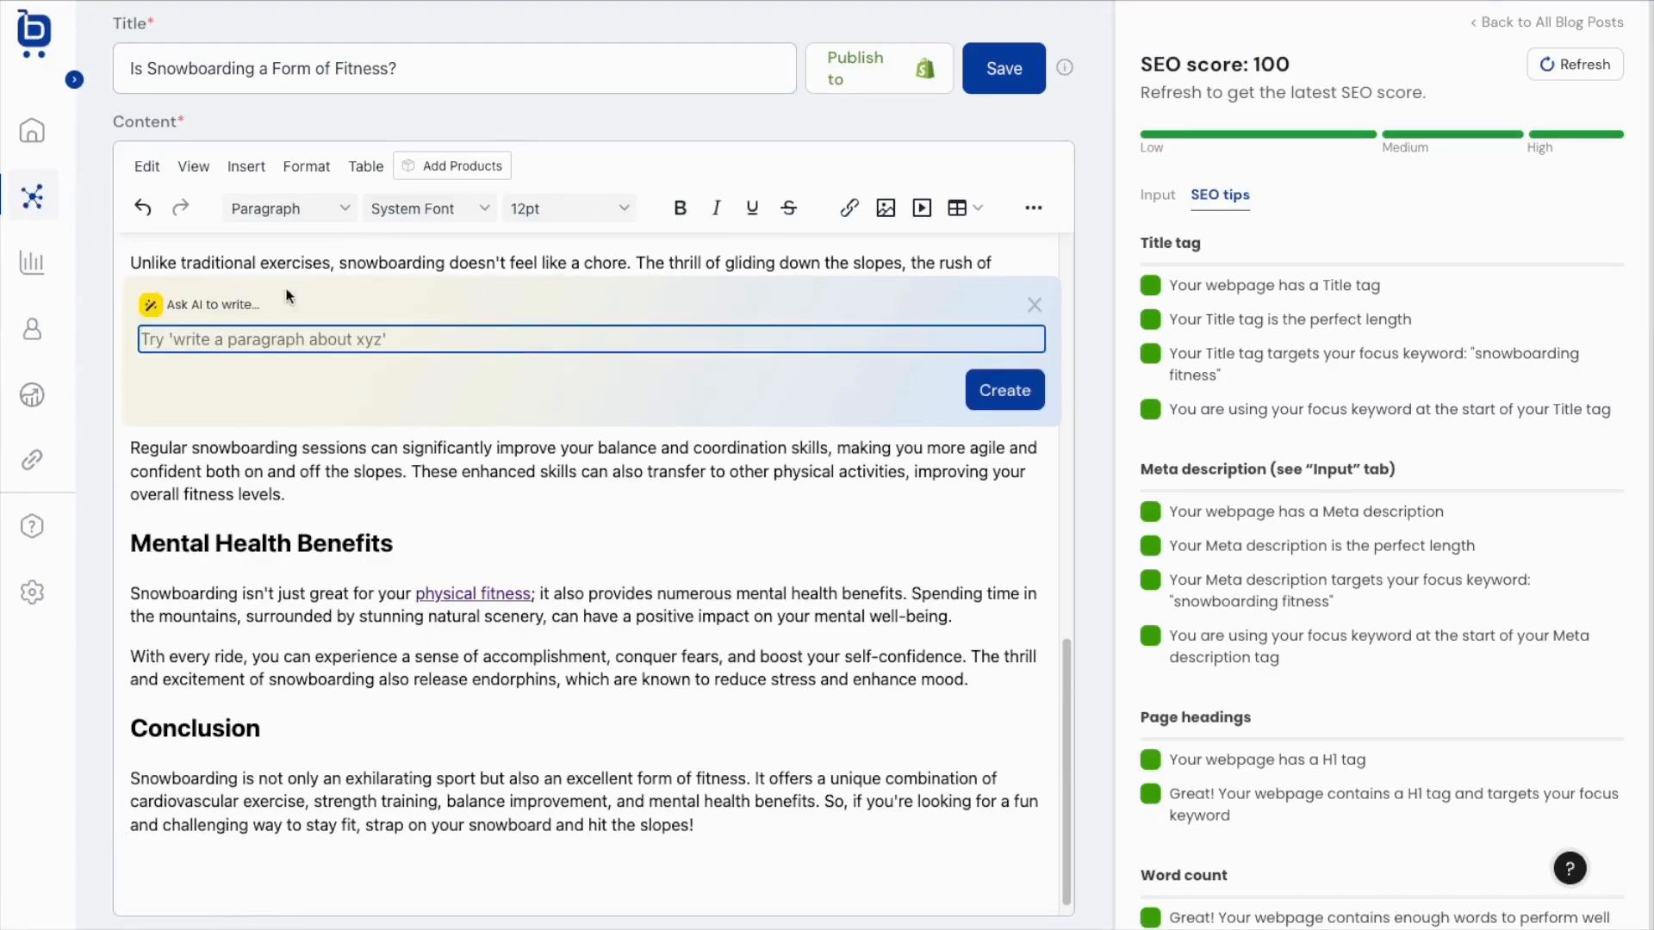
pyautogui.click(267, 345)
pyautogui.write('Wr')
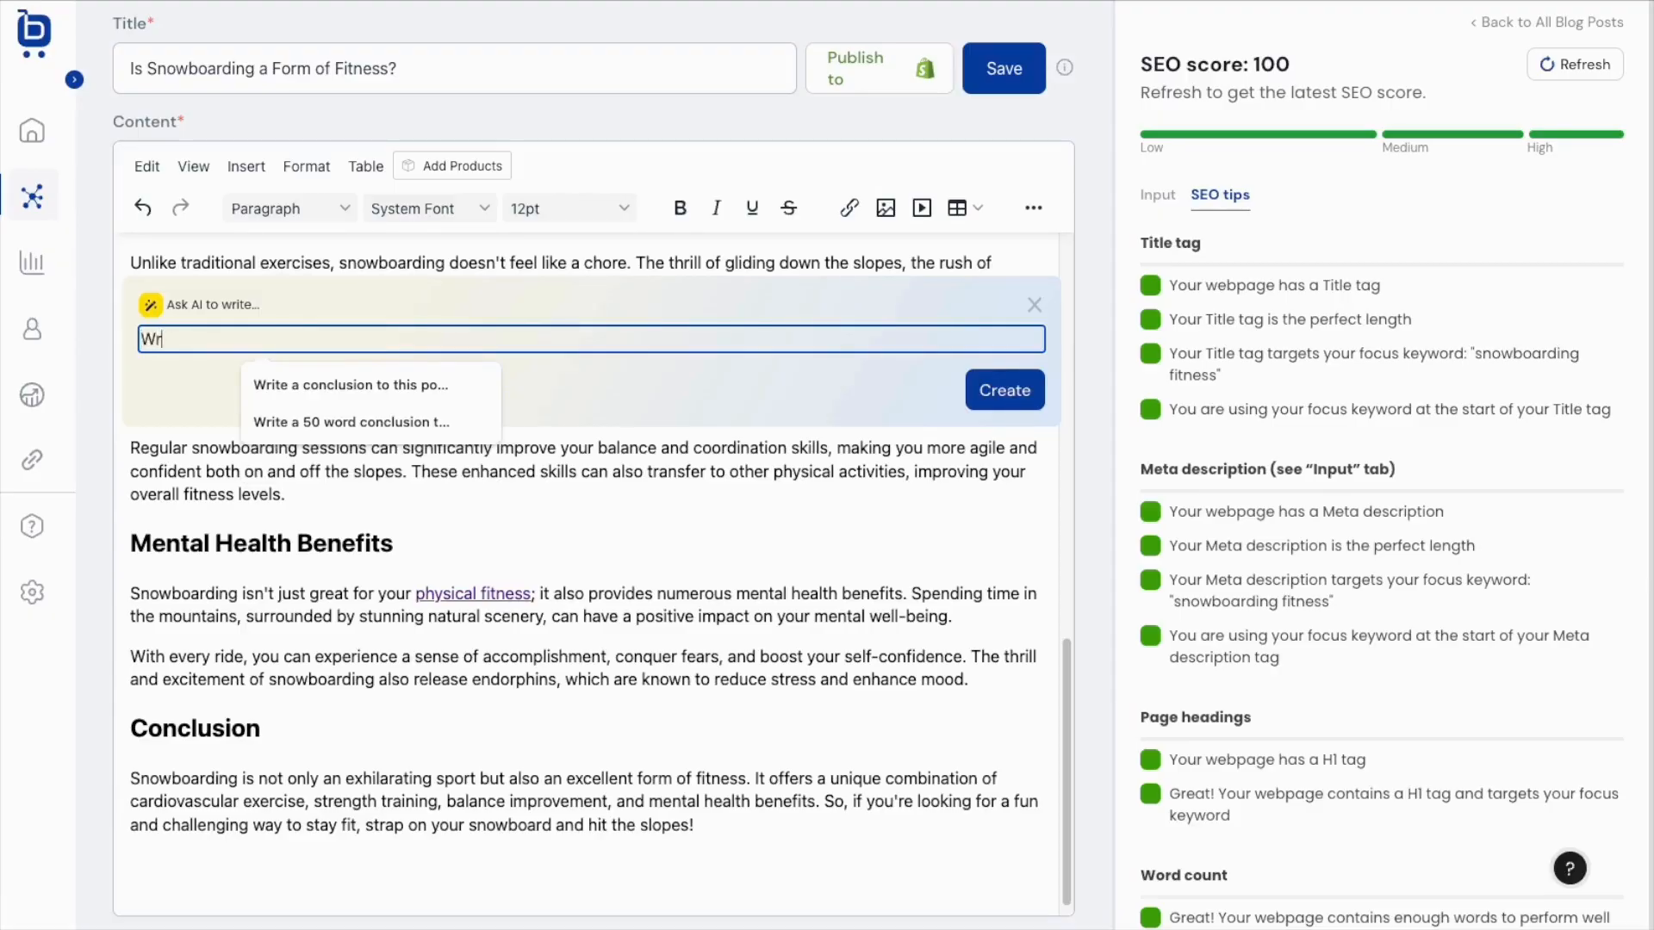
pyautogui.write('ite a conclusion for this post about')
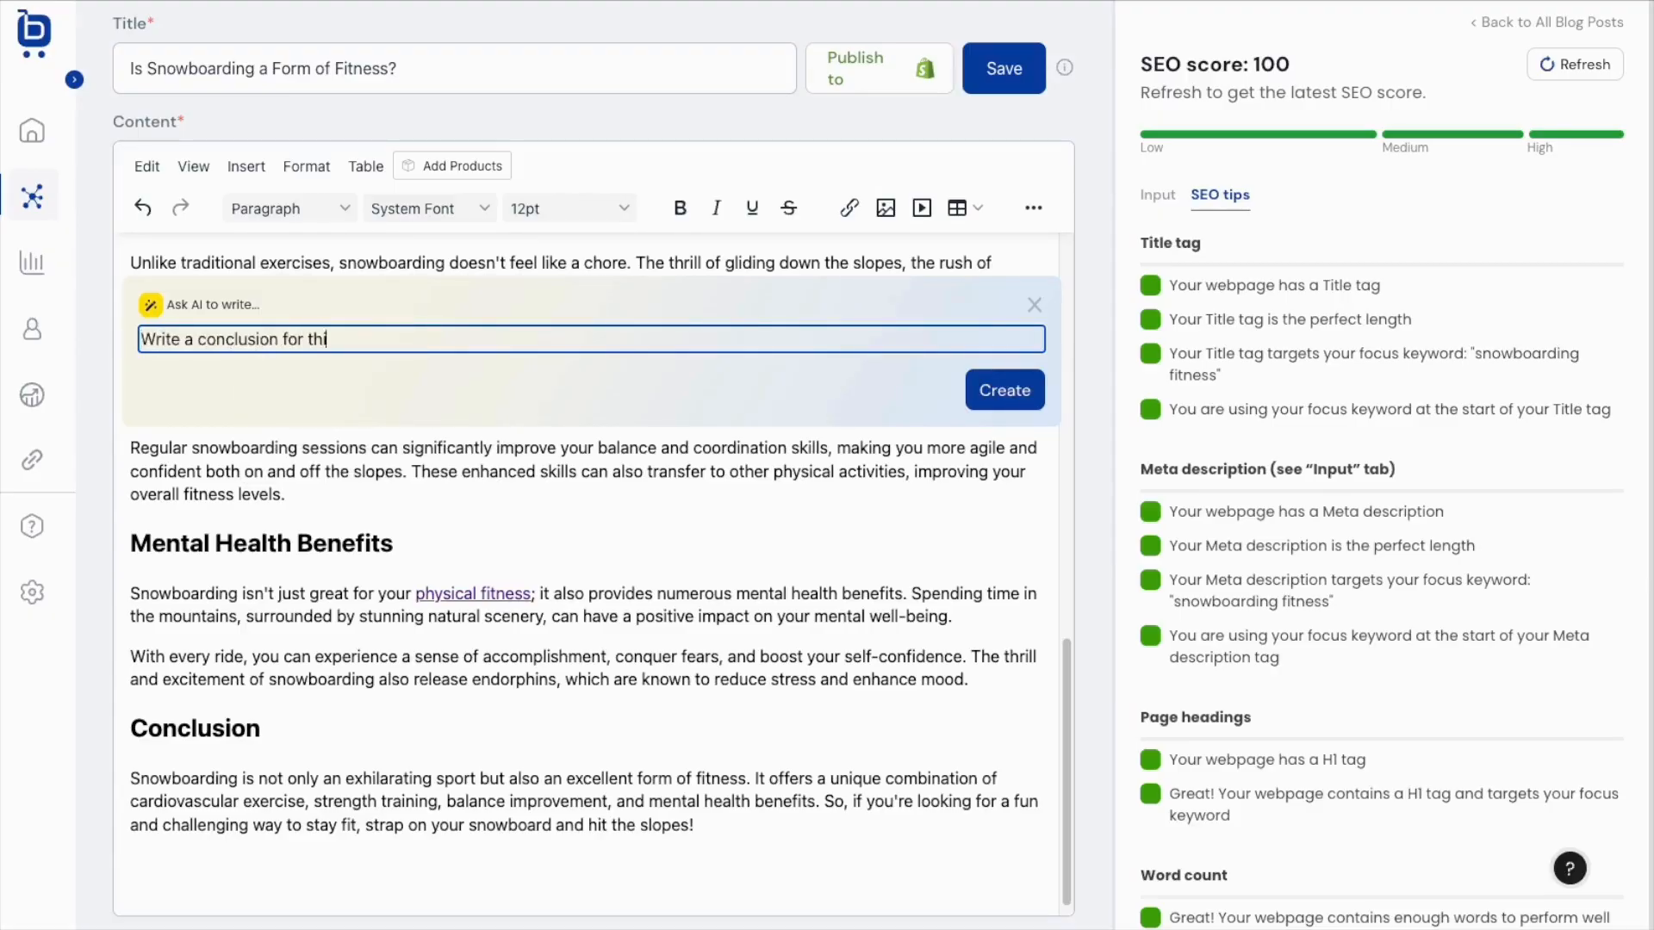
pyautogui.press('BackSpace')
pyautogui.press('BackSpace')
pyautogui.press('BackSpace')
pyautogui.press('BackSpace')
pyautogui.press('BackSpace')
pyautogui.press('BackSpace')
pyautogui.write('that summarizes the ways that snowboarding can be used for fitness.')
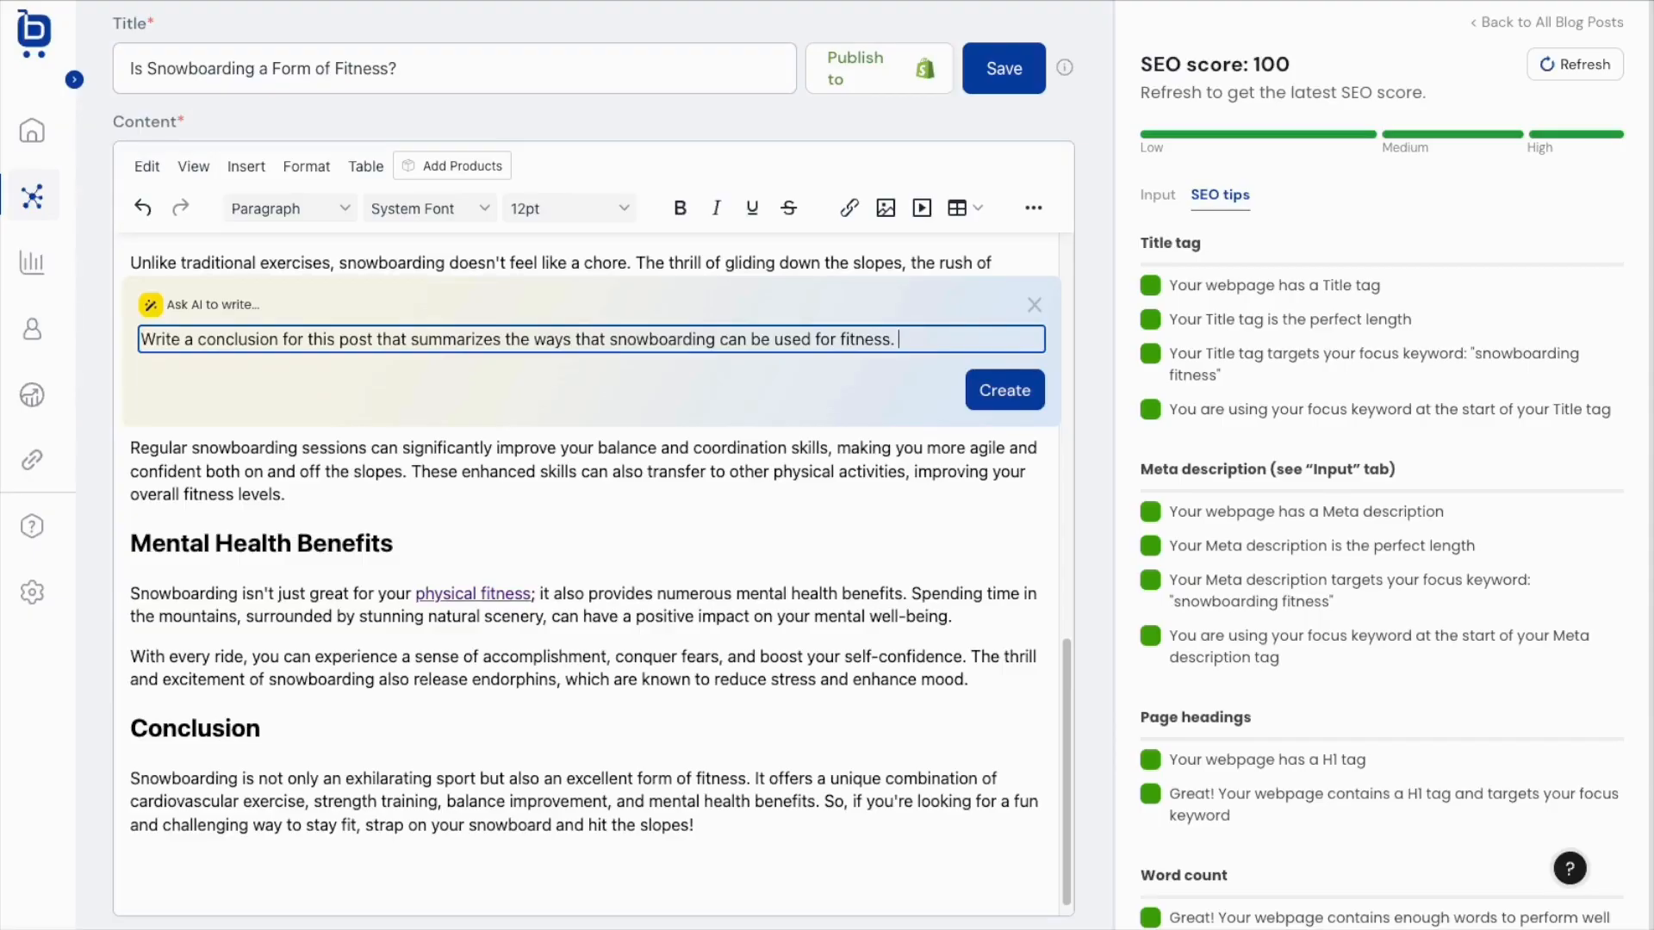
pyautogui.click(1002, 392)
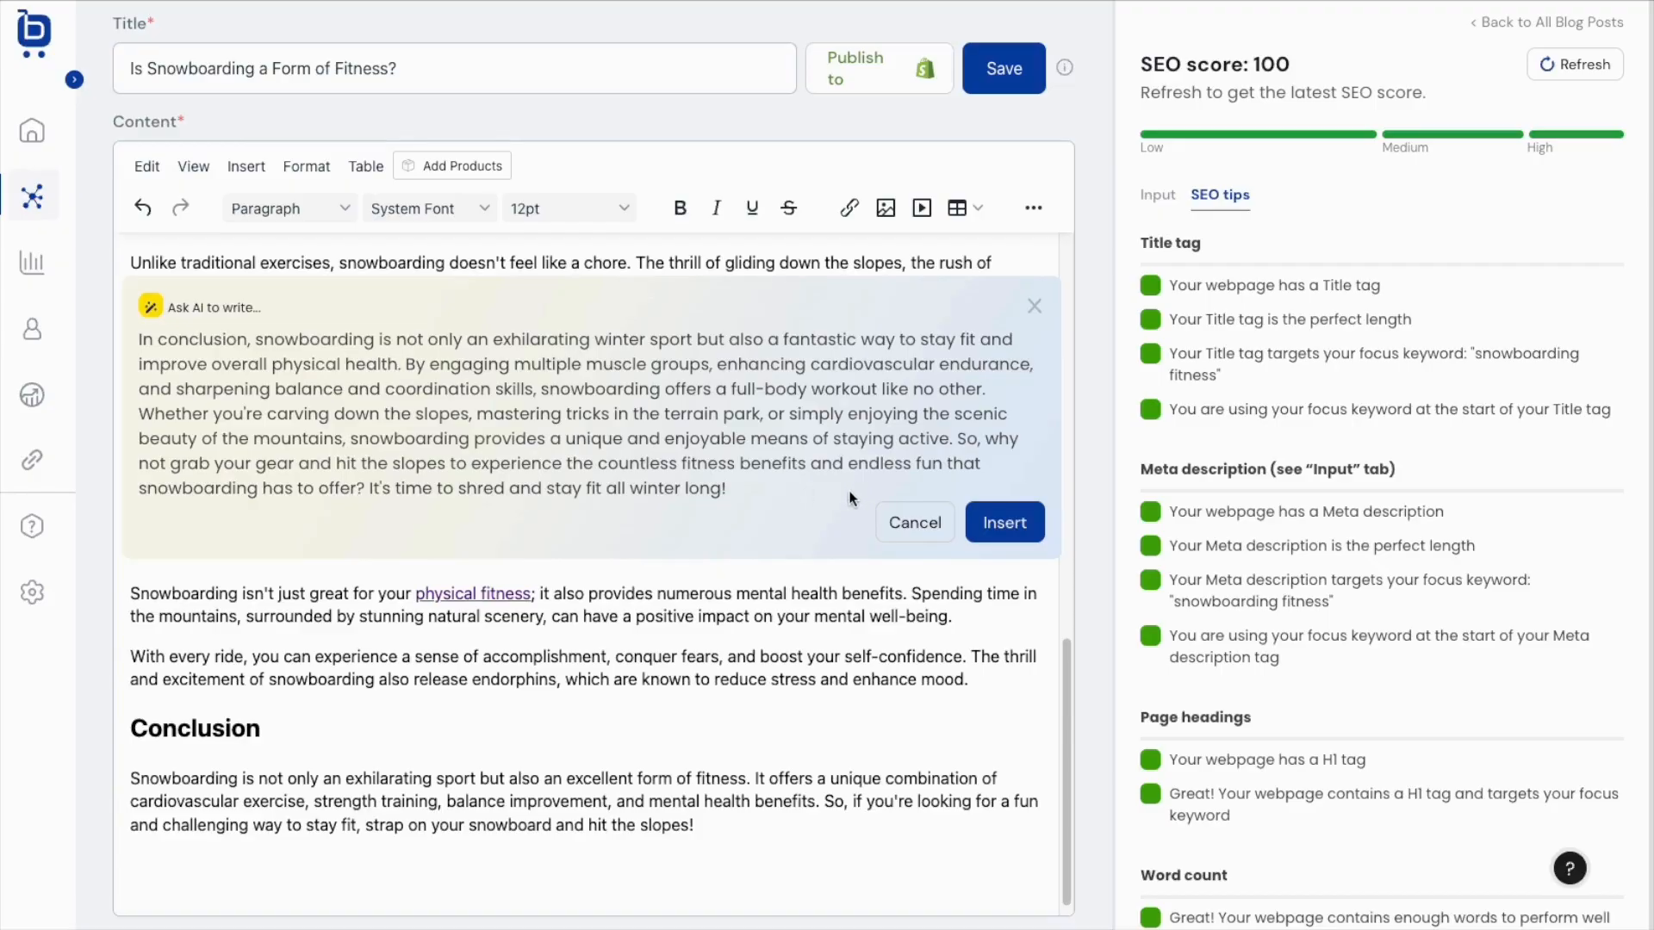
# Replace the old conclusion with the AI-generated one and add a blank paragraph before Mental Health Benefits.
pyautogui.click(1005, 525)
pyautogui.scroll(-1, 705, 758)
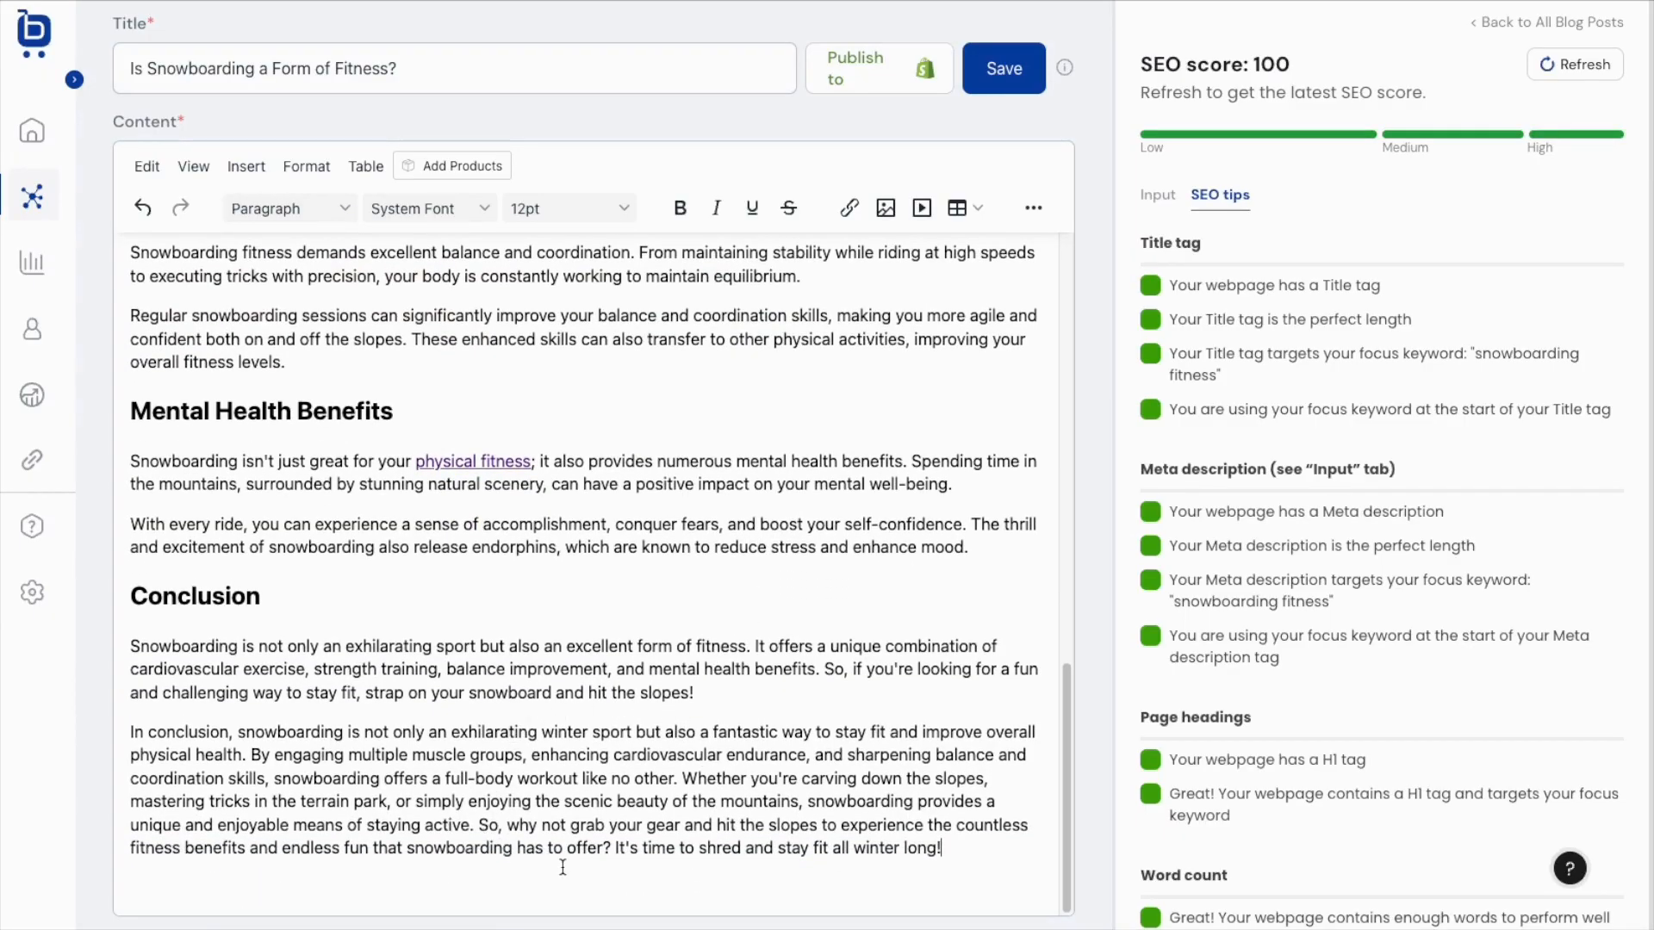
pyautogui.tripleClick(572, 681)
pyautogui.press('BackSpace')
pyautogui.press('BackSpace')
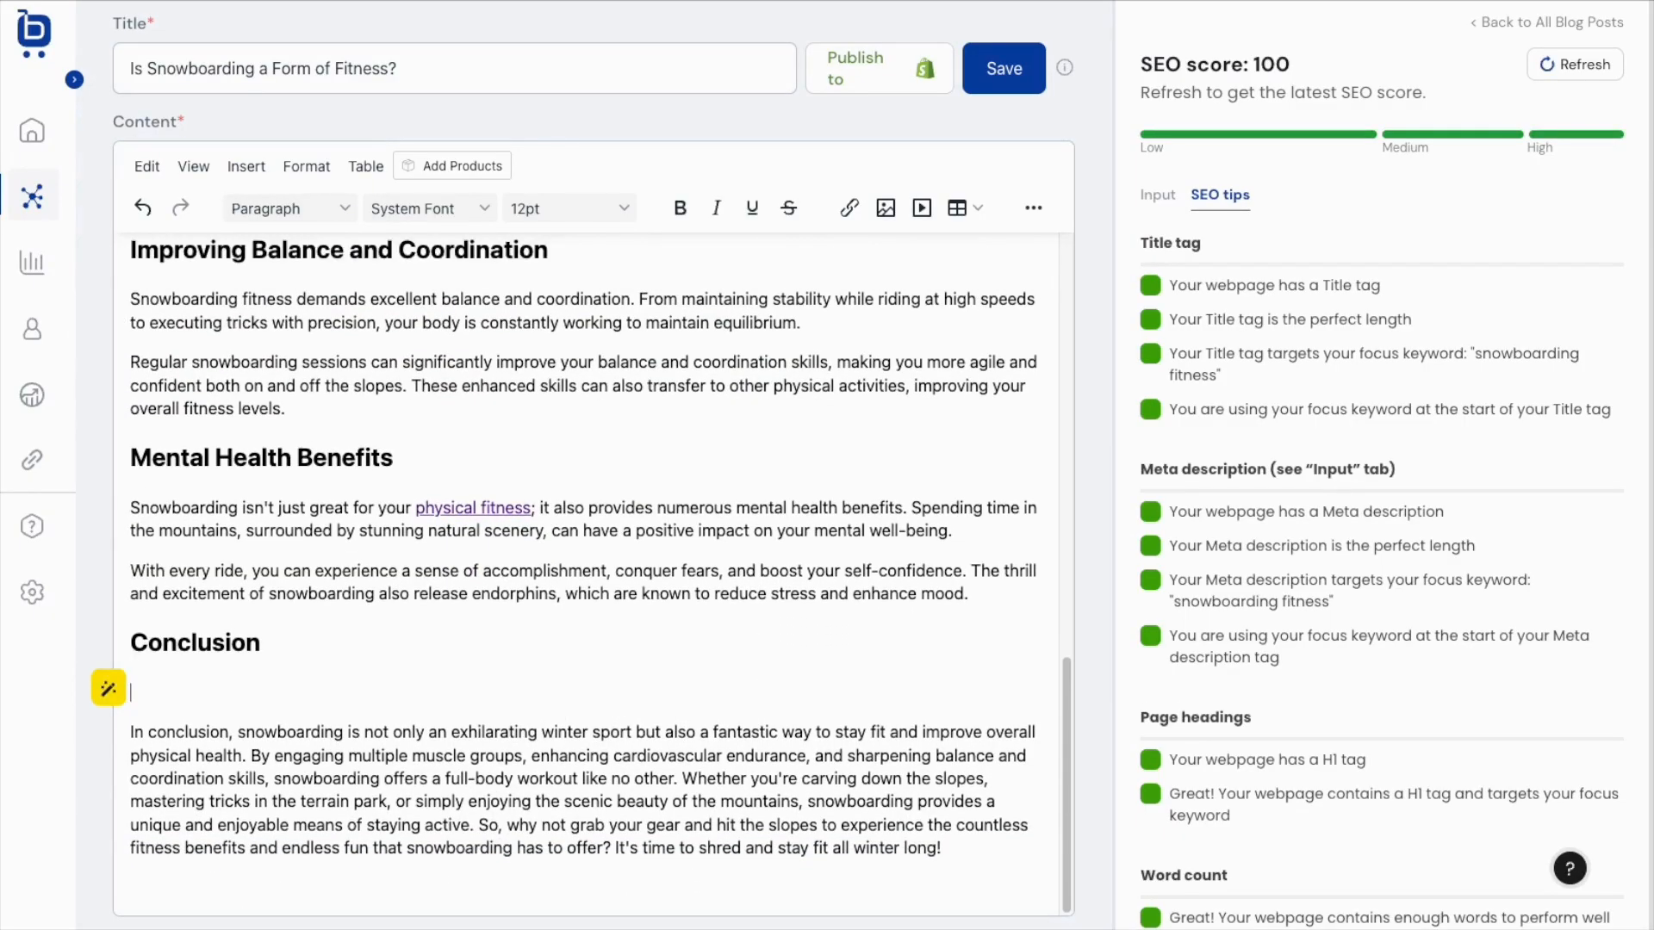
pyautogui.click(968, 846)
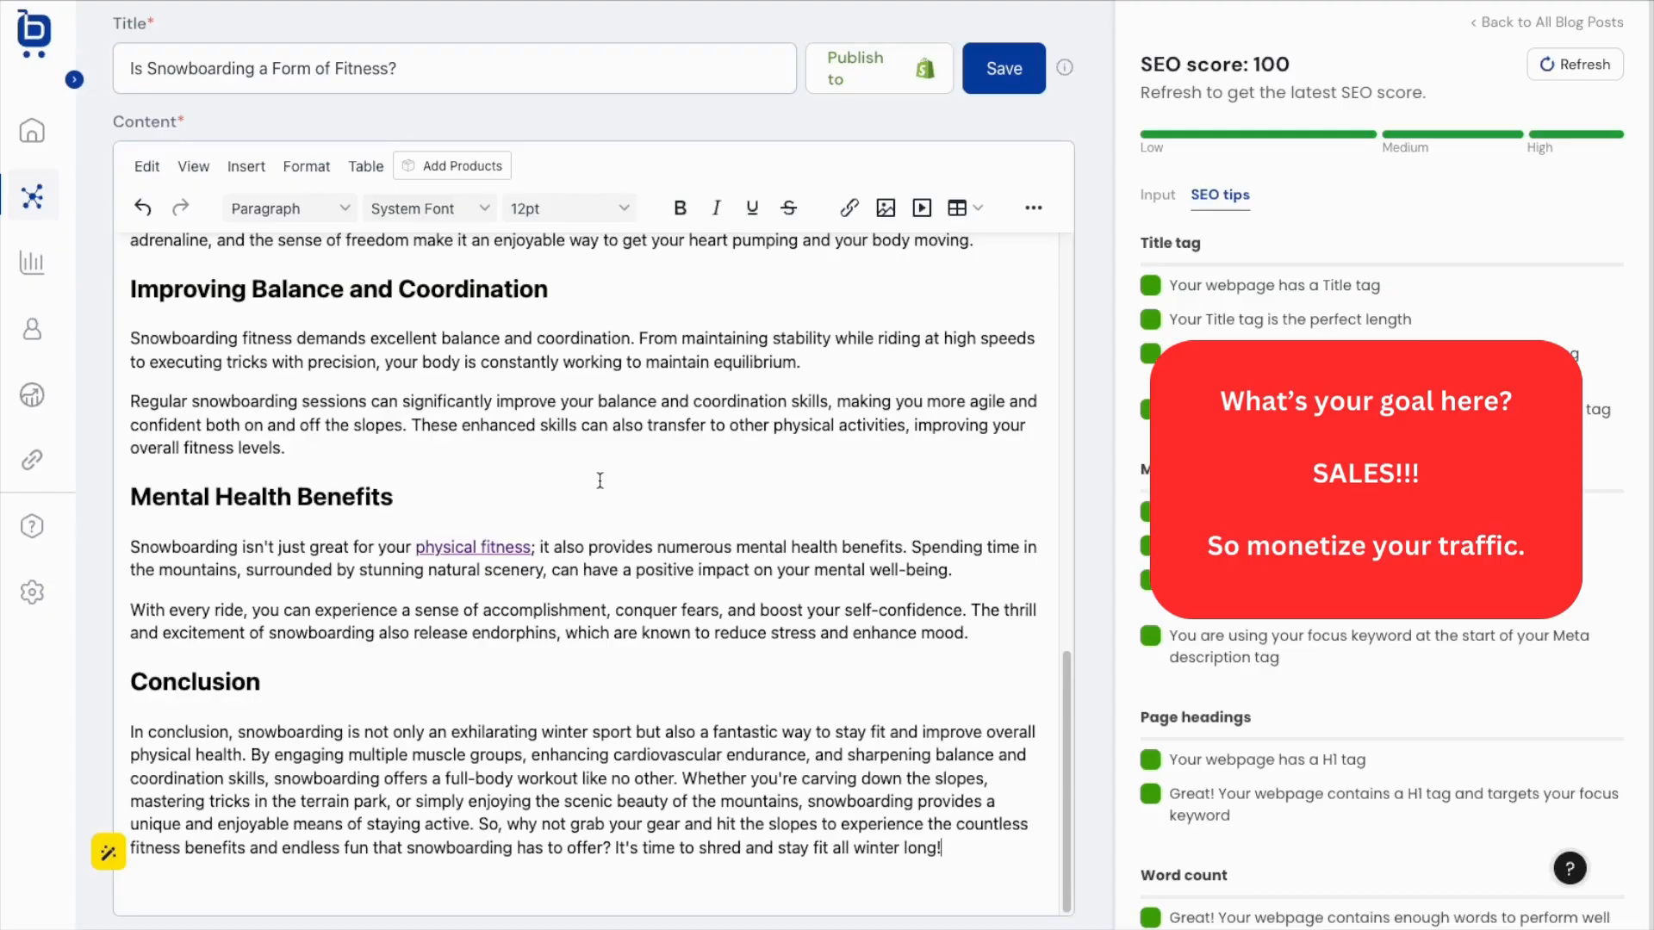
pyautogui.click(379, 448)
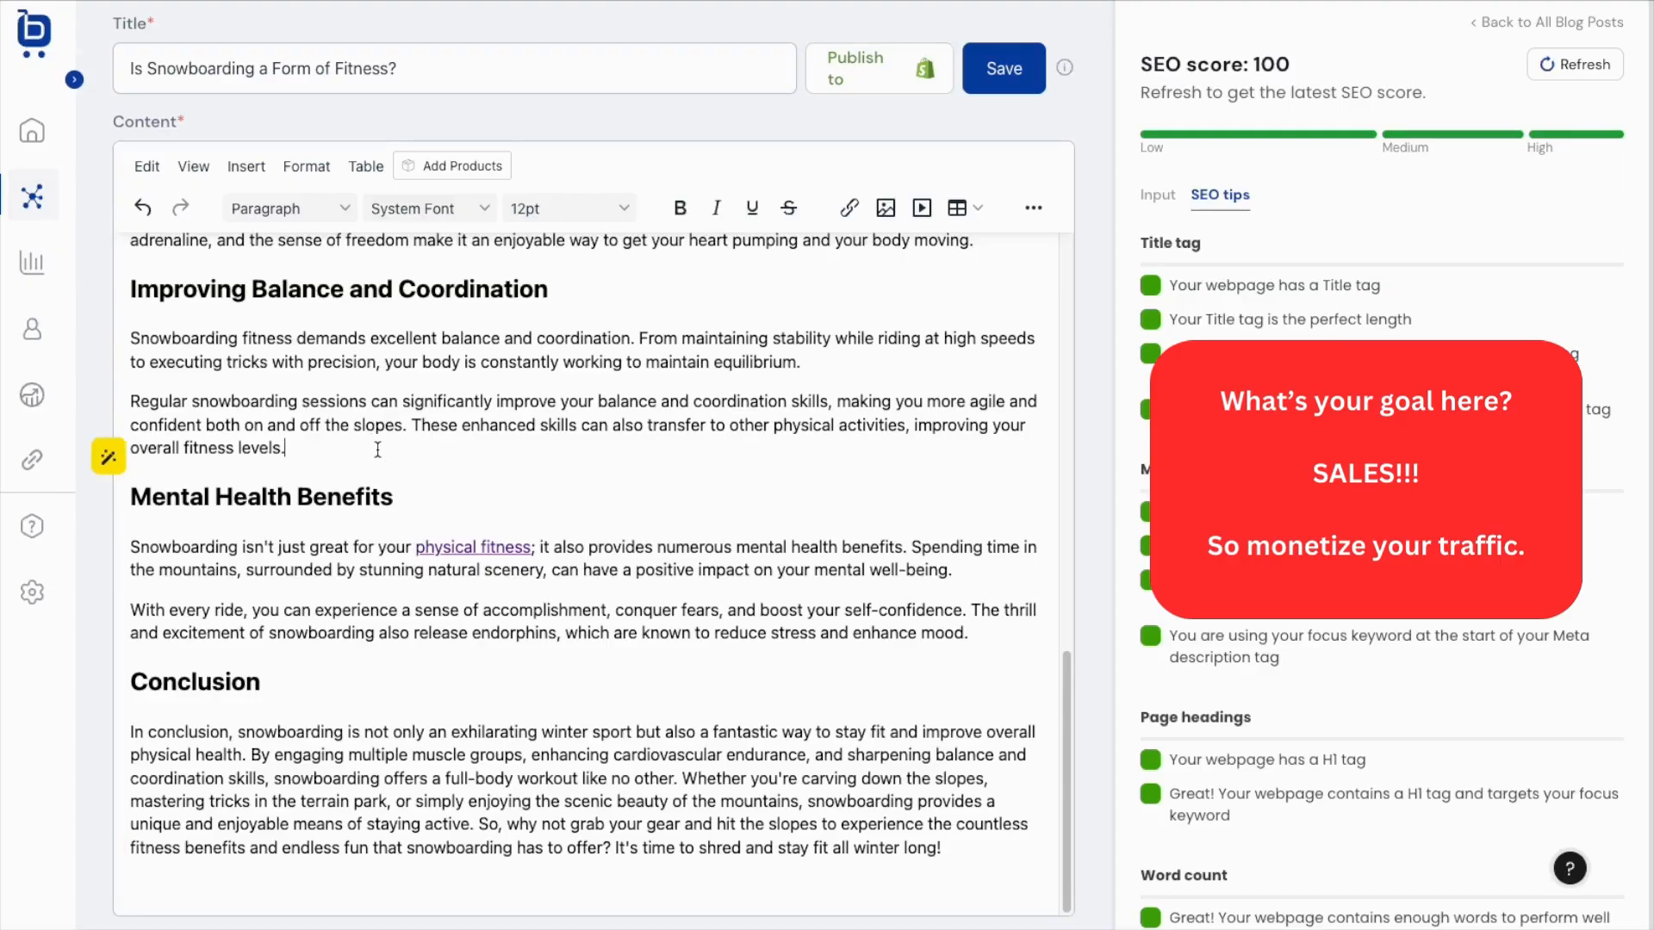
pyautogui.press('Return')
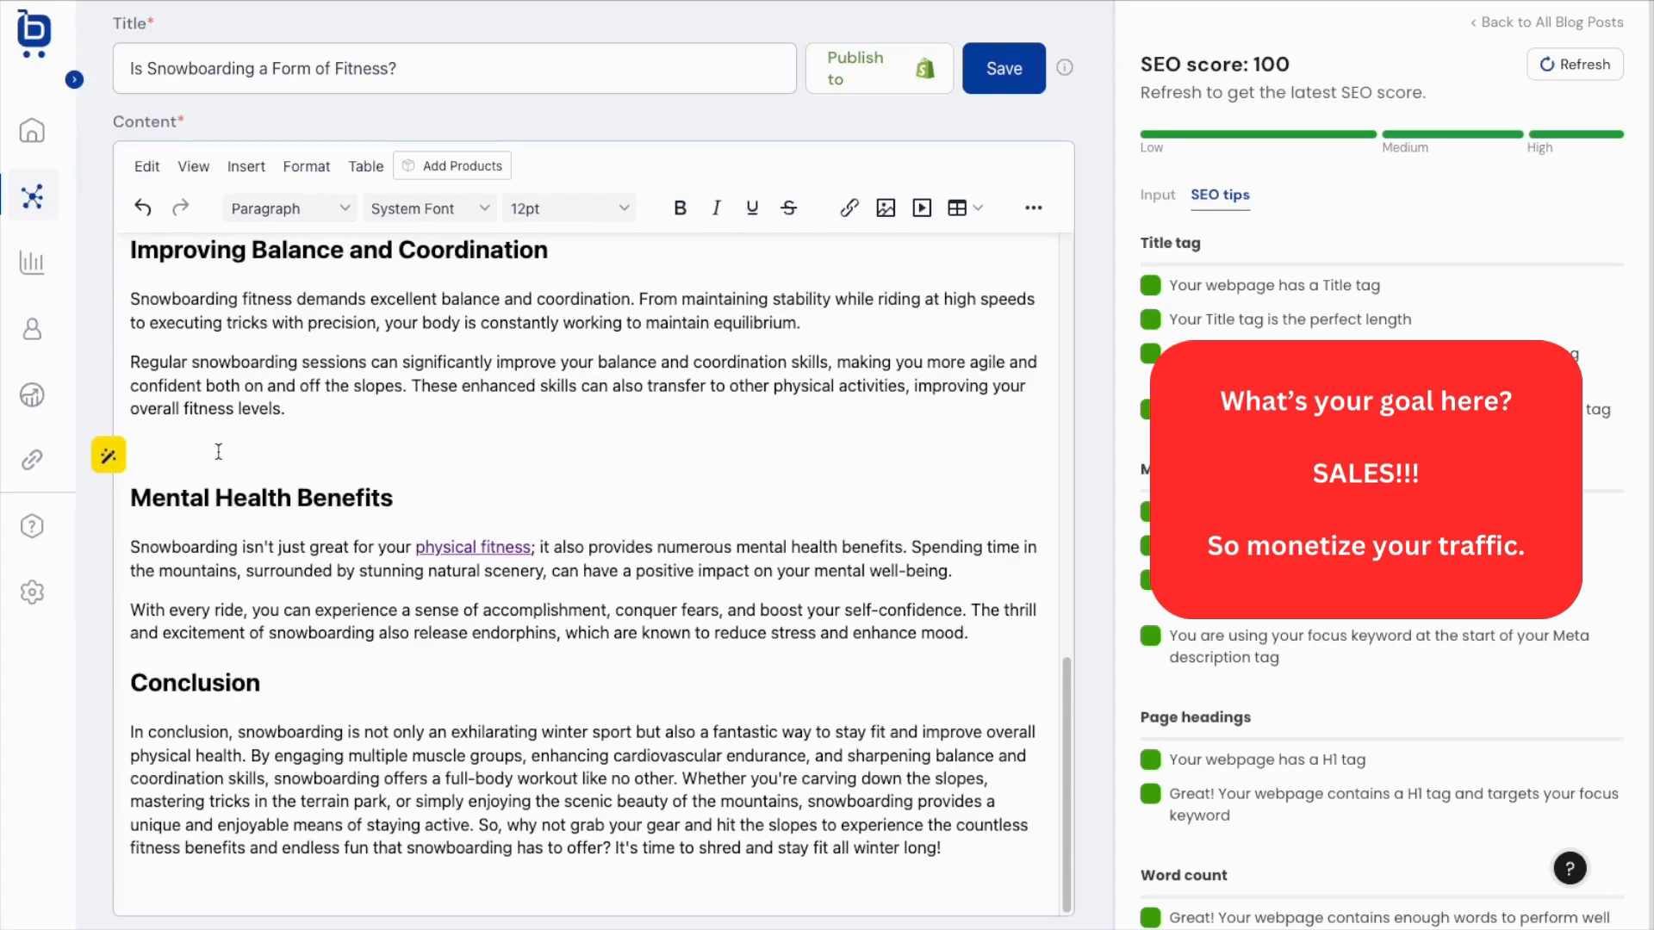
# Insert the Hydrogen ($600) and Liquid ($750) snowboard product cards in columns, adding a blank line above.
pyautogui.click(452, 172)
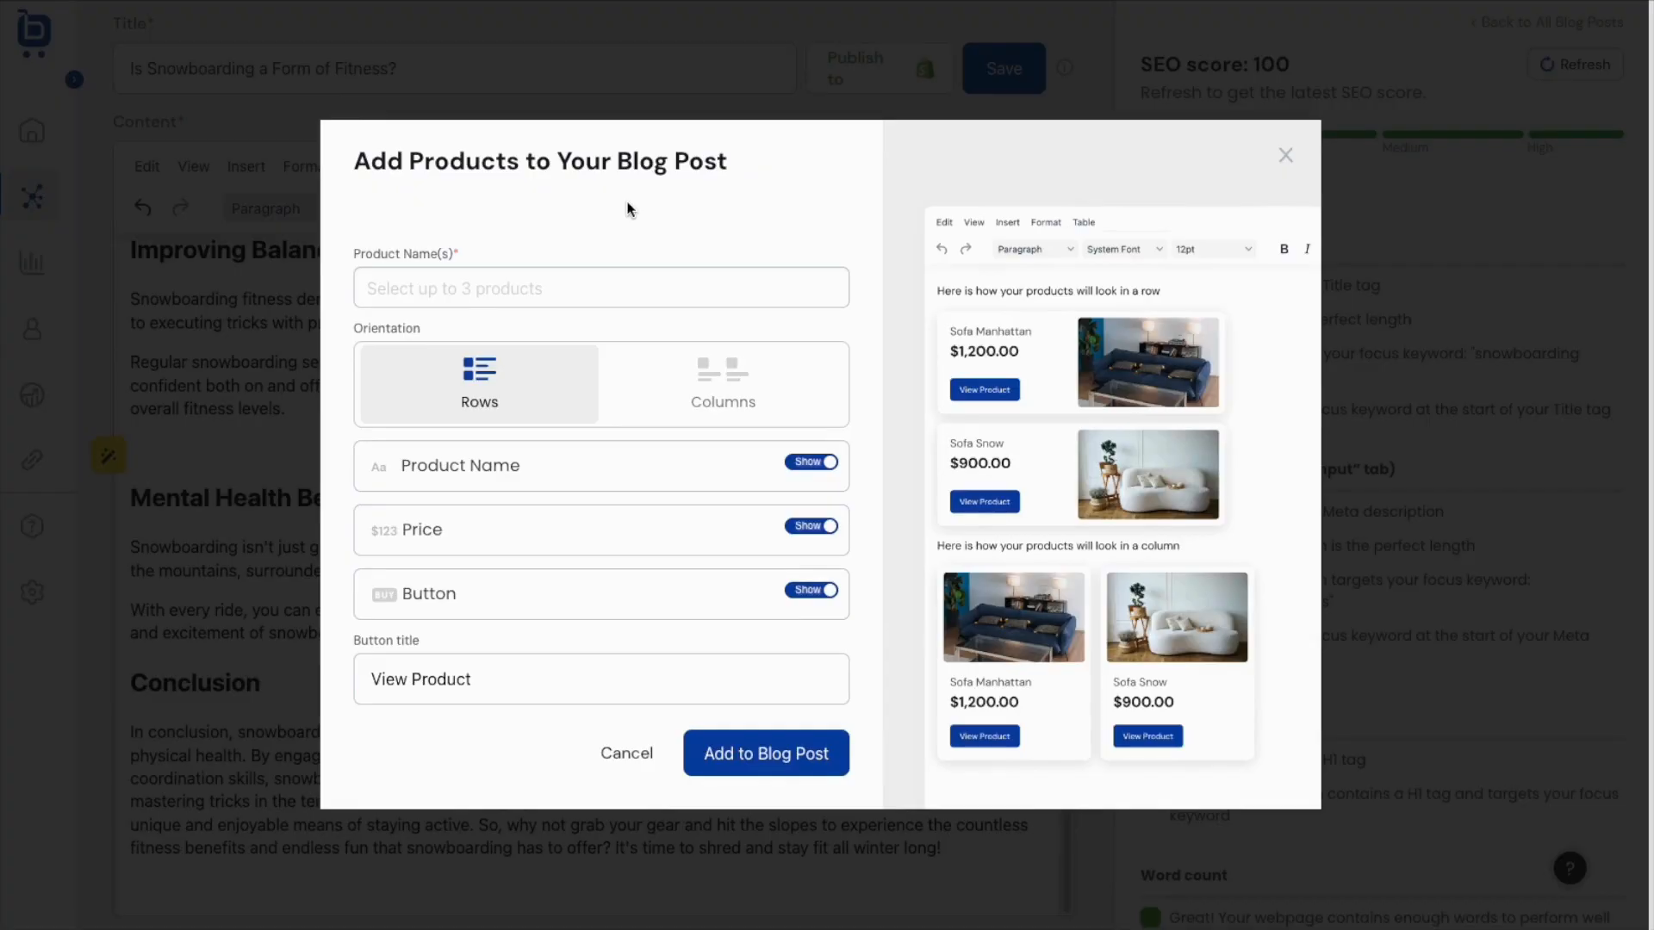
pyautogui.click(491, 286)
pyautogui.write('snow')
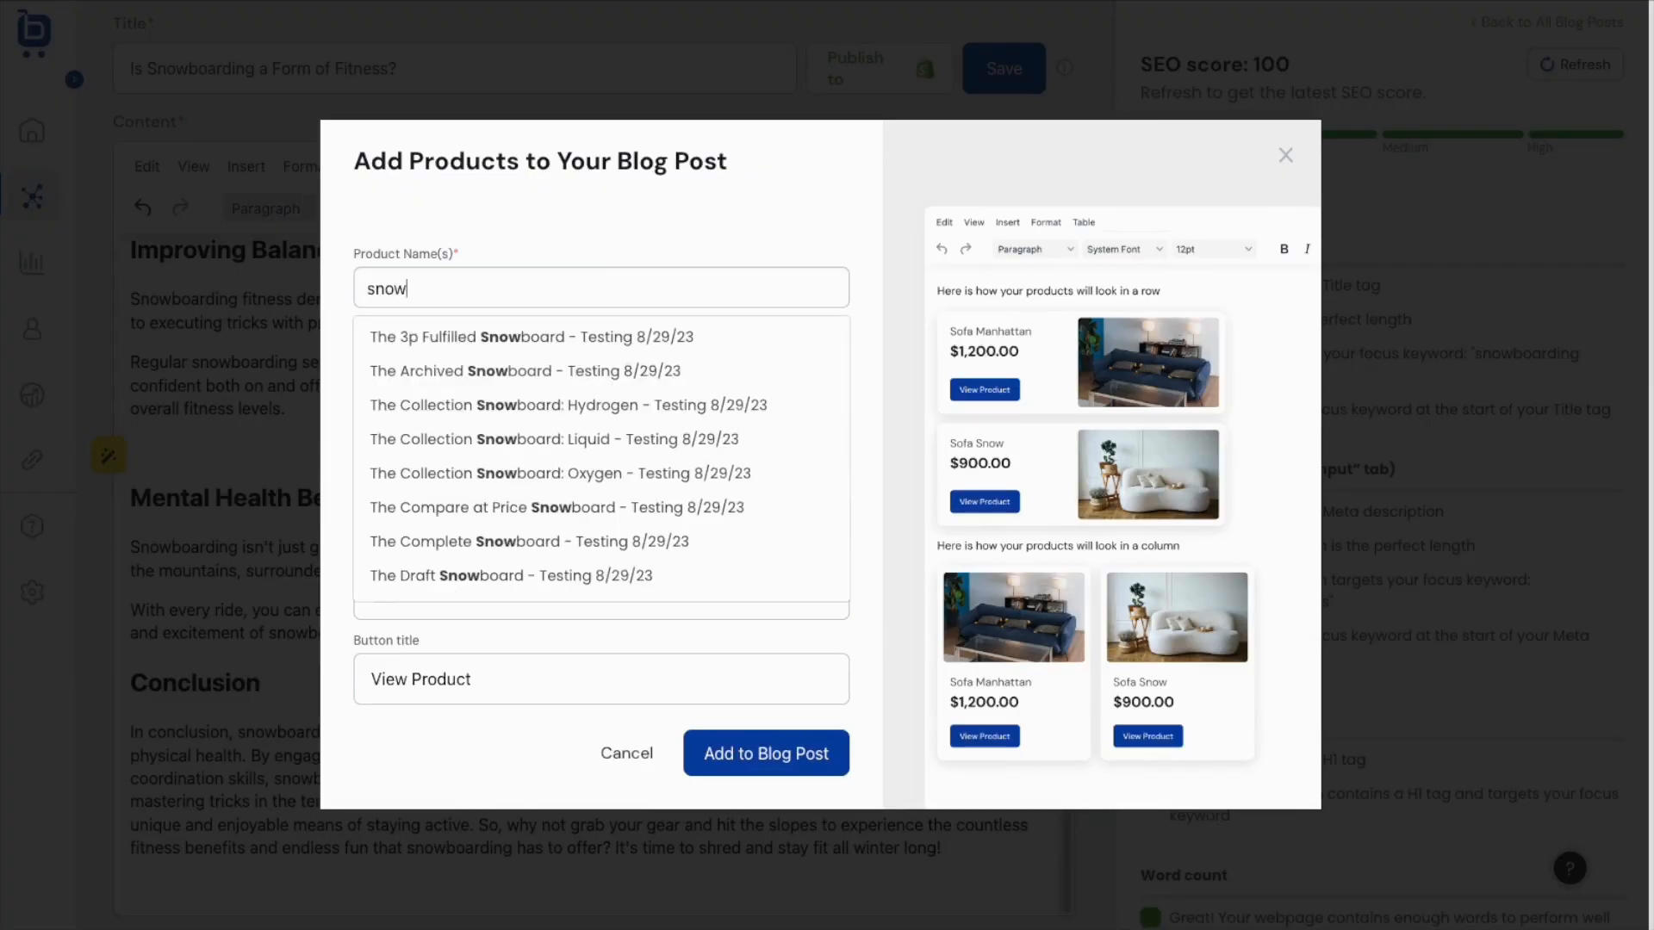
pyautogui.click(504, 405)
pyautogui.write('snow')
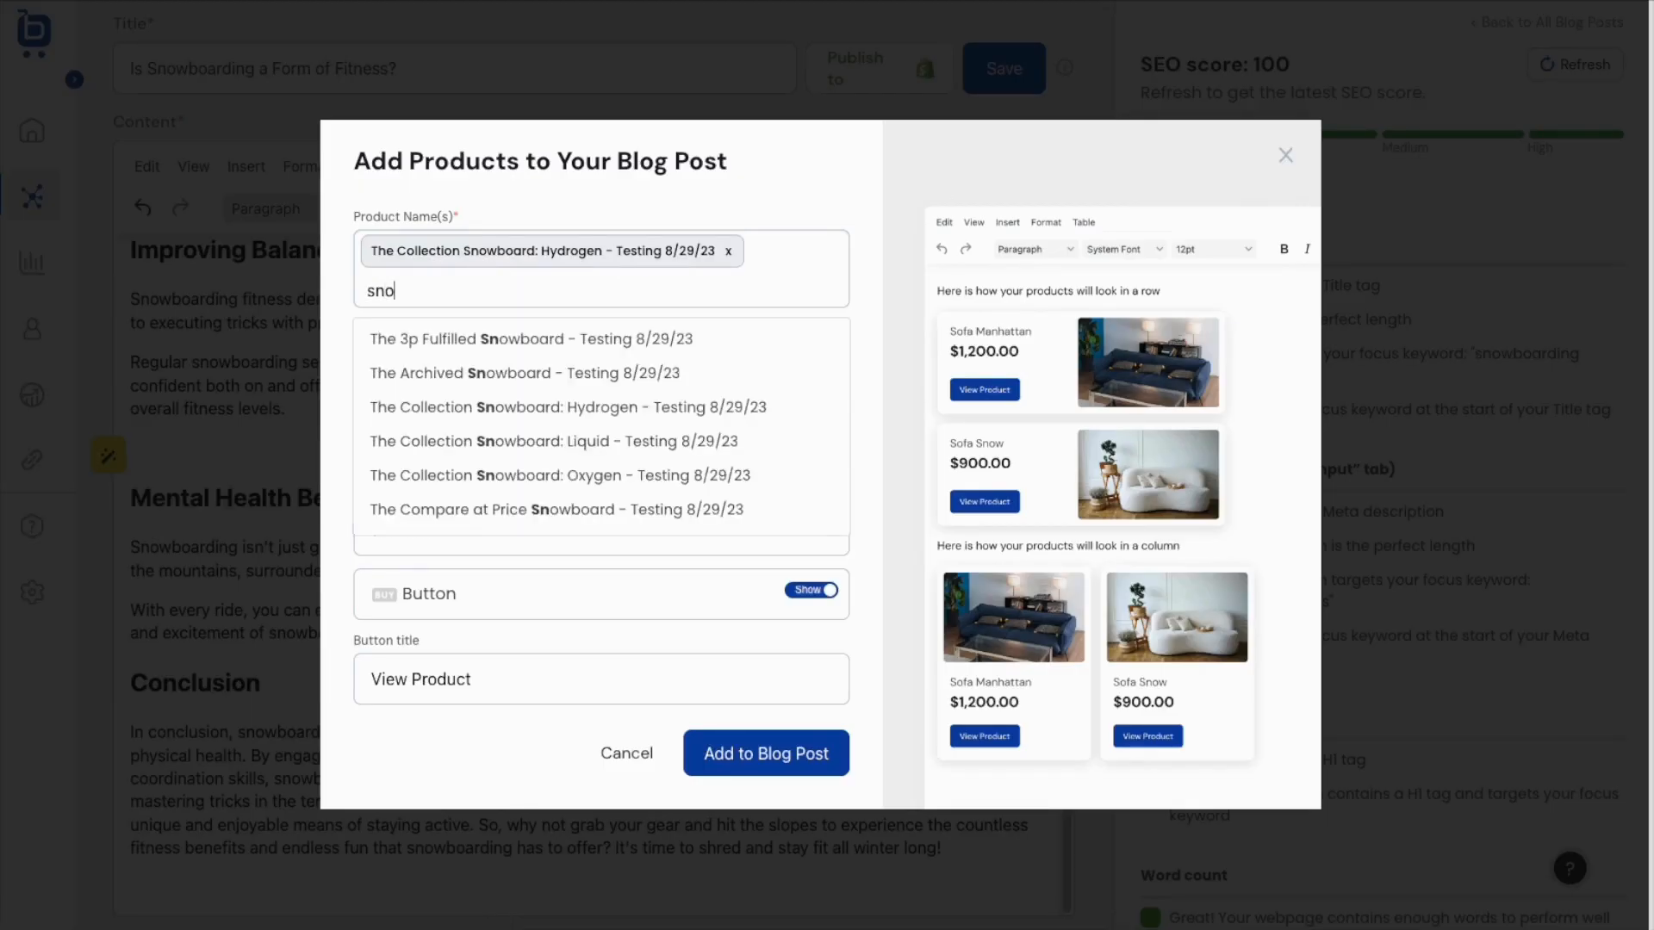
pyautogui.click(530, 440)
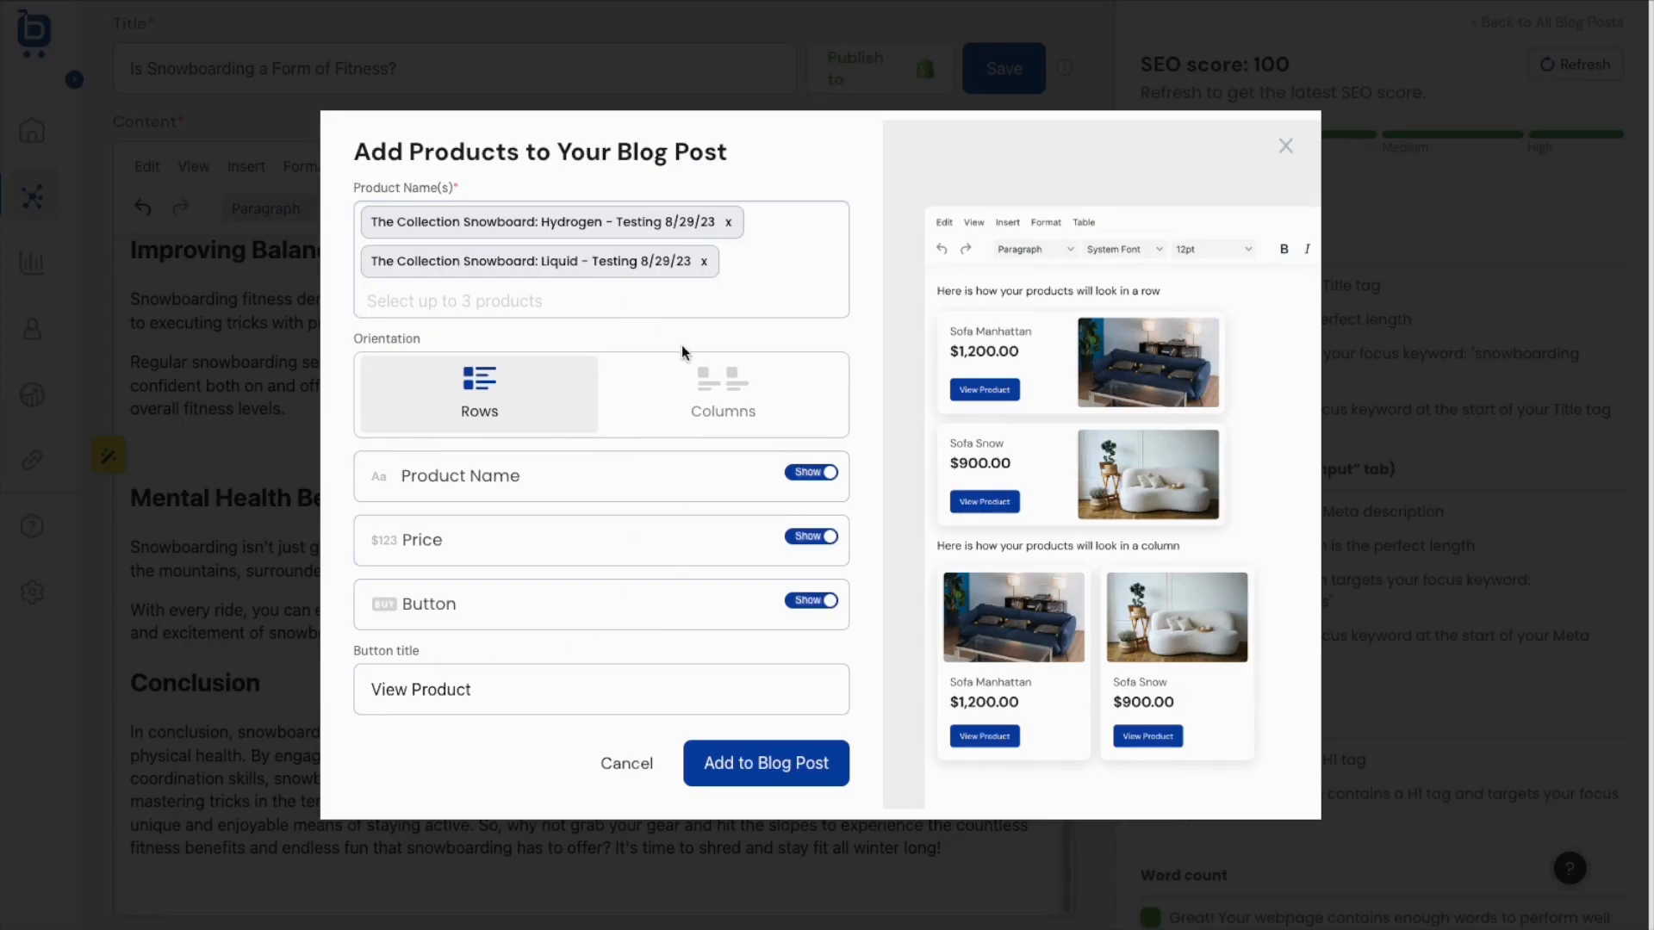
pyautogui.click(712, 404)
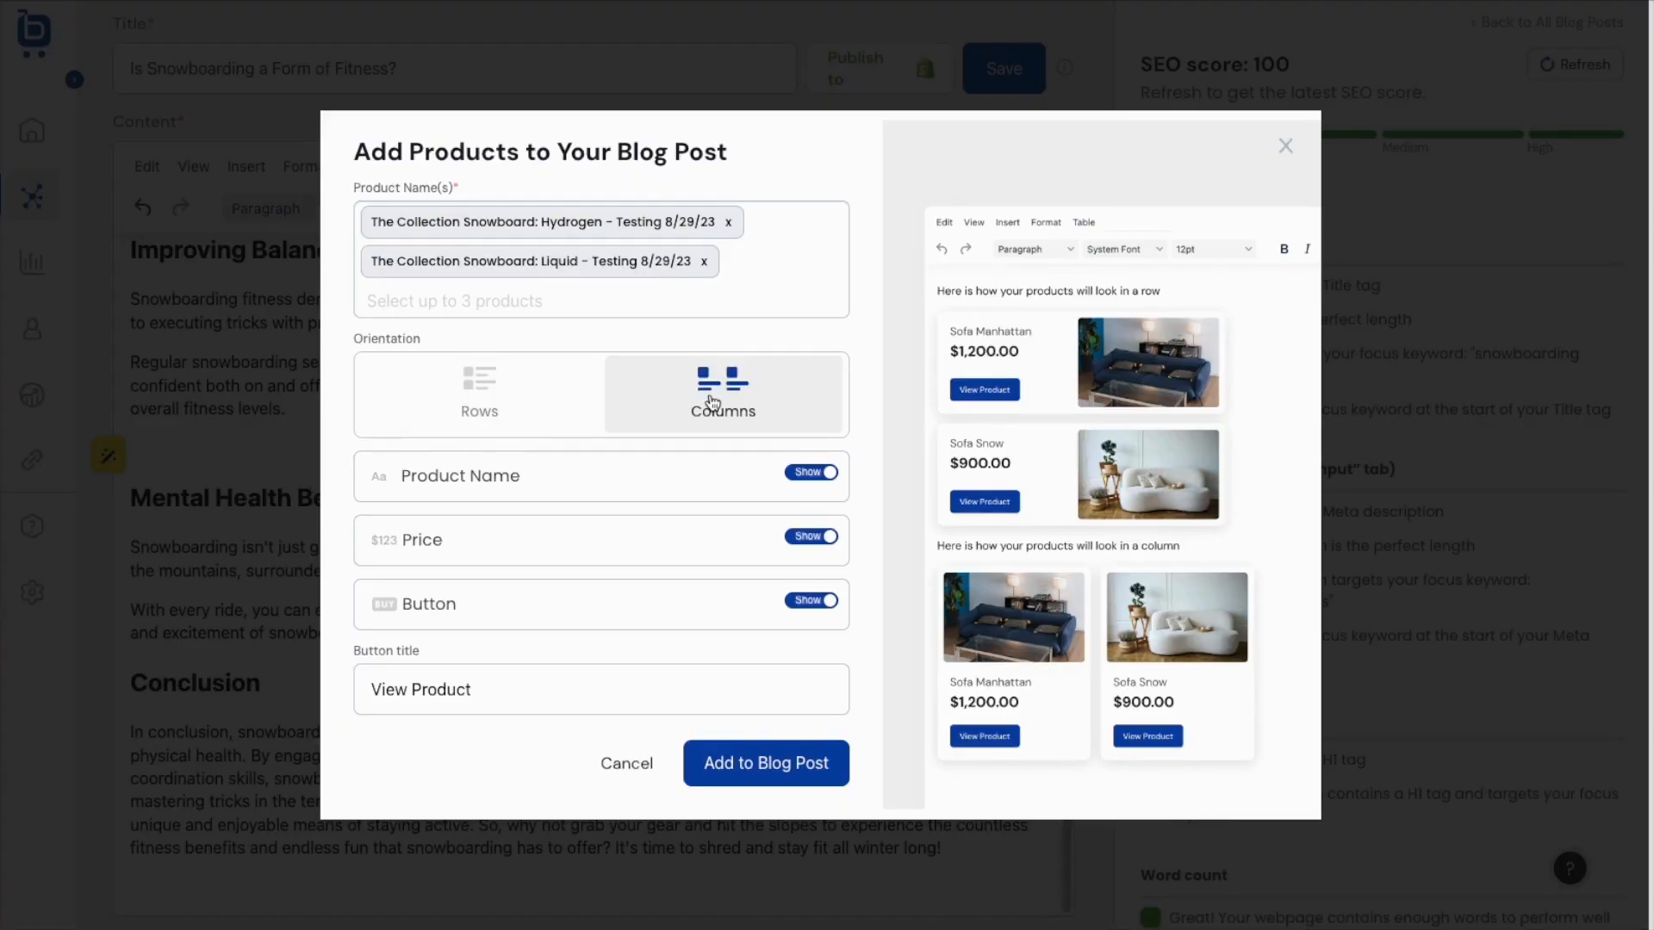
pyautogui.click(758, 775)
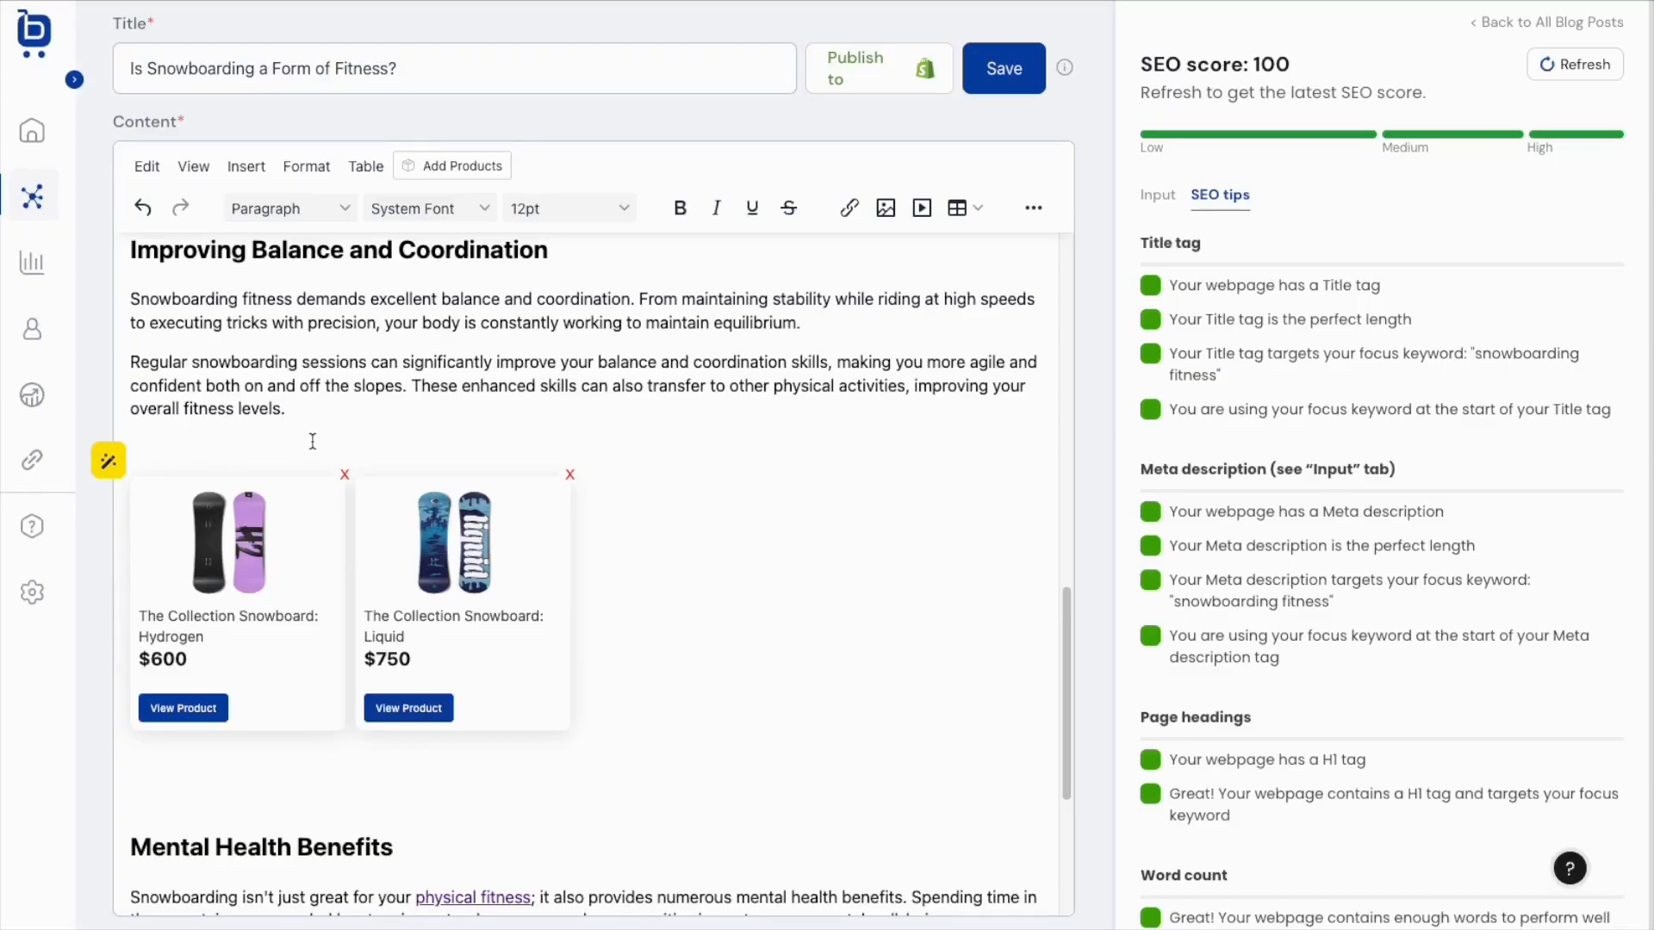
pyautogui.press('Return')
# Place the caret on the line just above the two snowboard product cards.
pyautogui.click(182, 451)
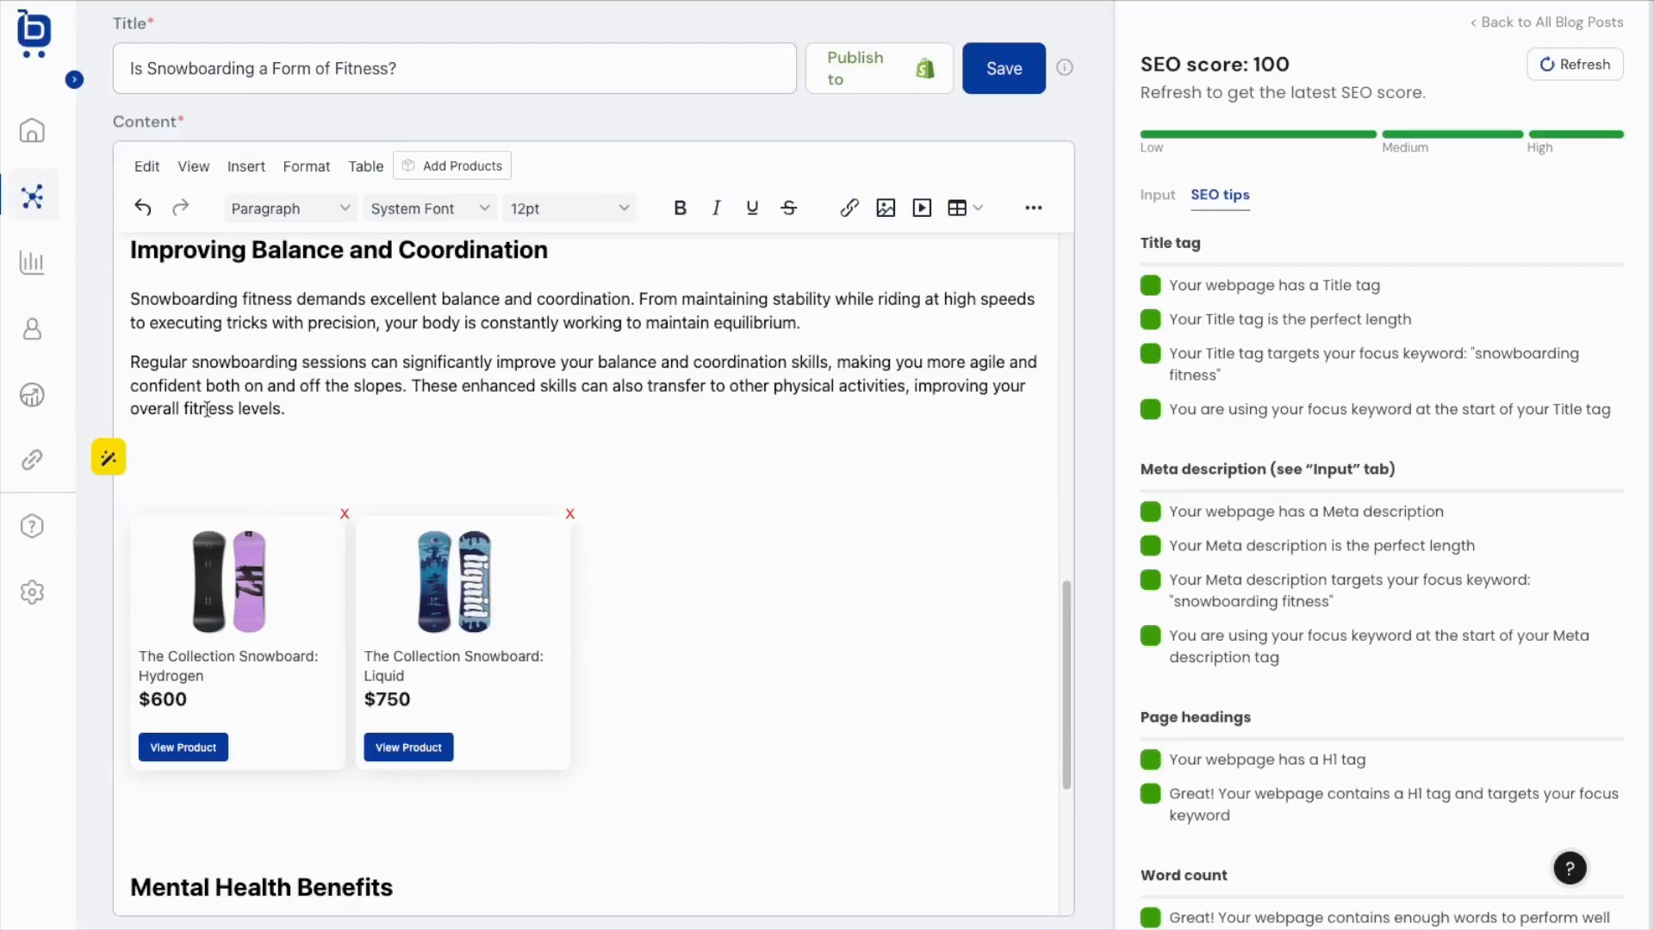
# Set the publishing target to the charlies-fruit-stand store's Blog.
pyautogui.click(871, 92)
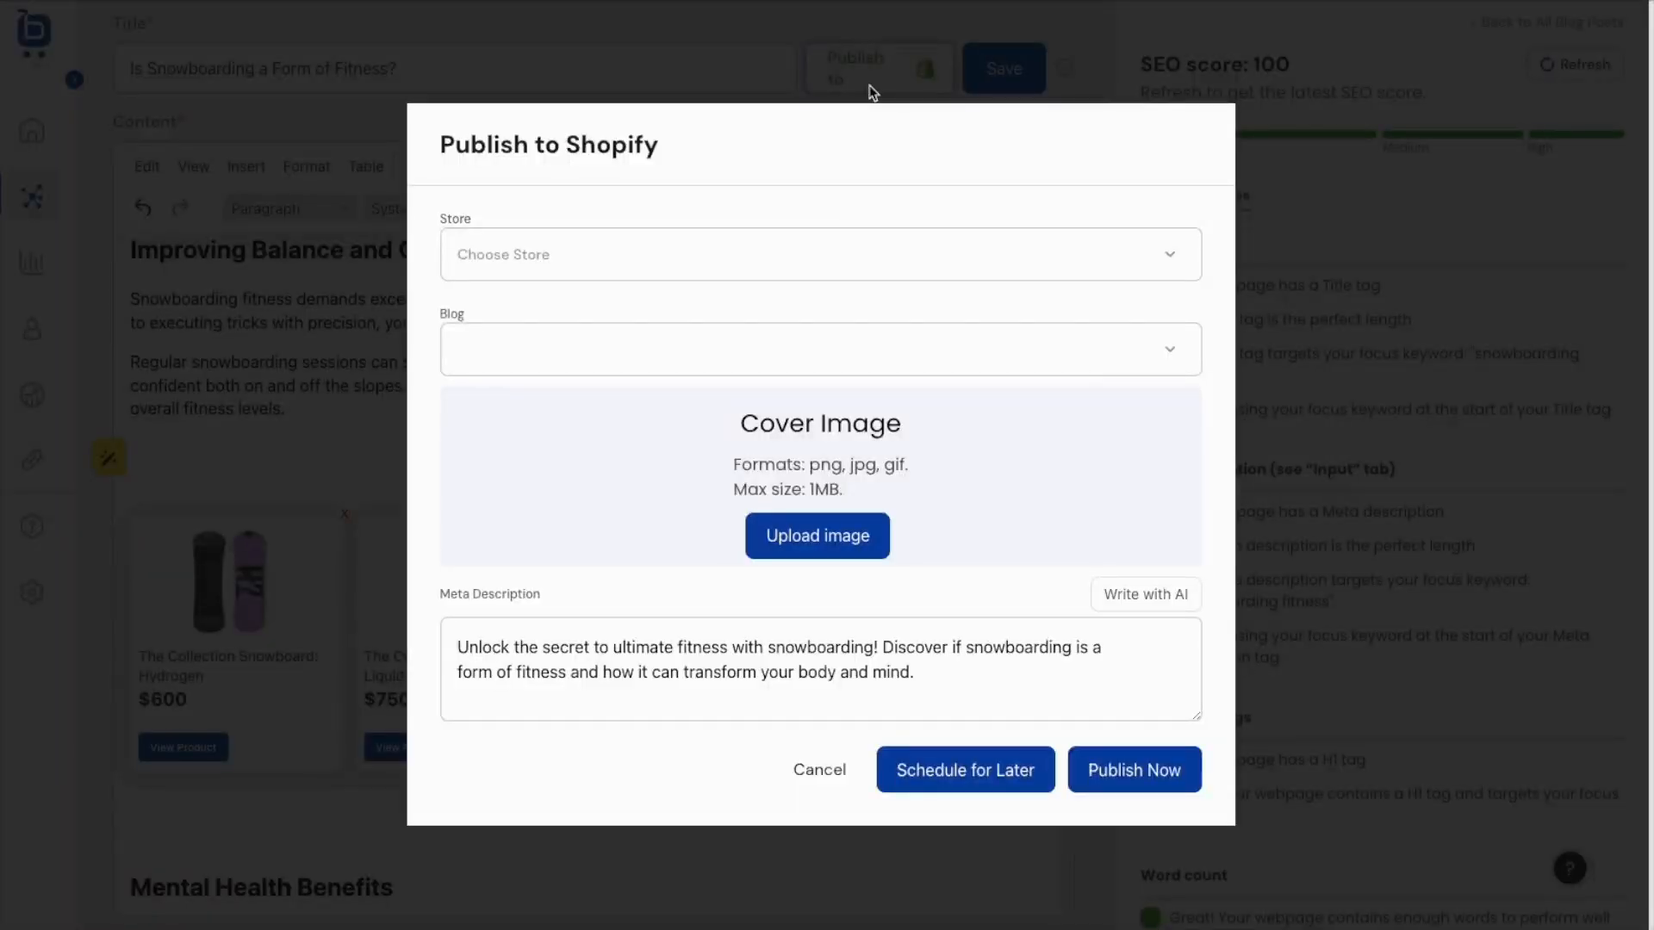
pyautogui.click(667, 241)
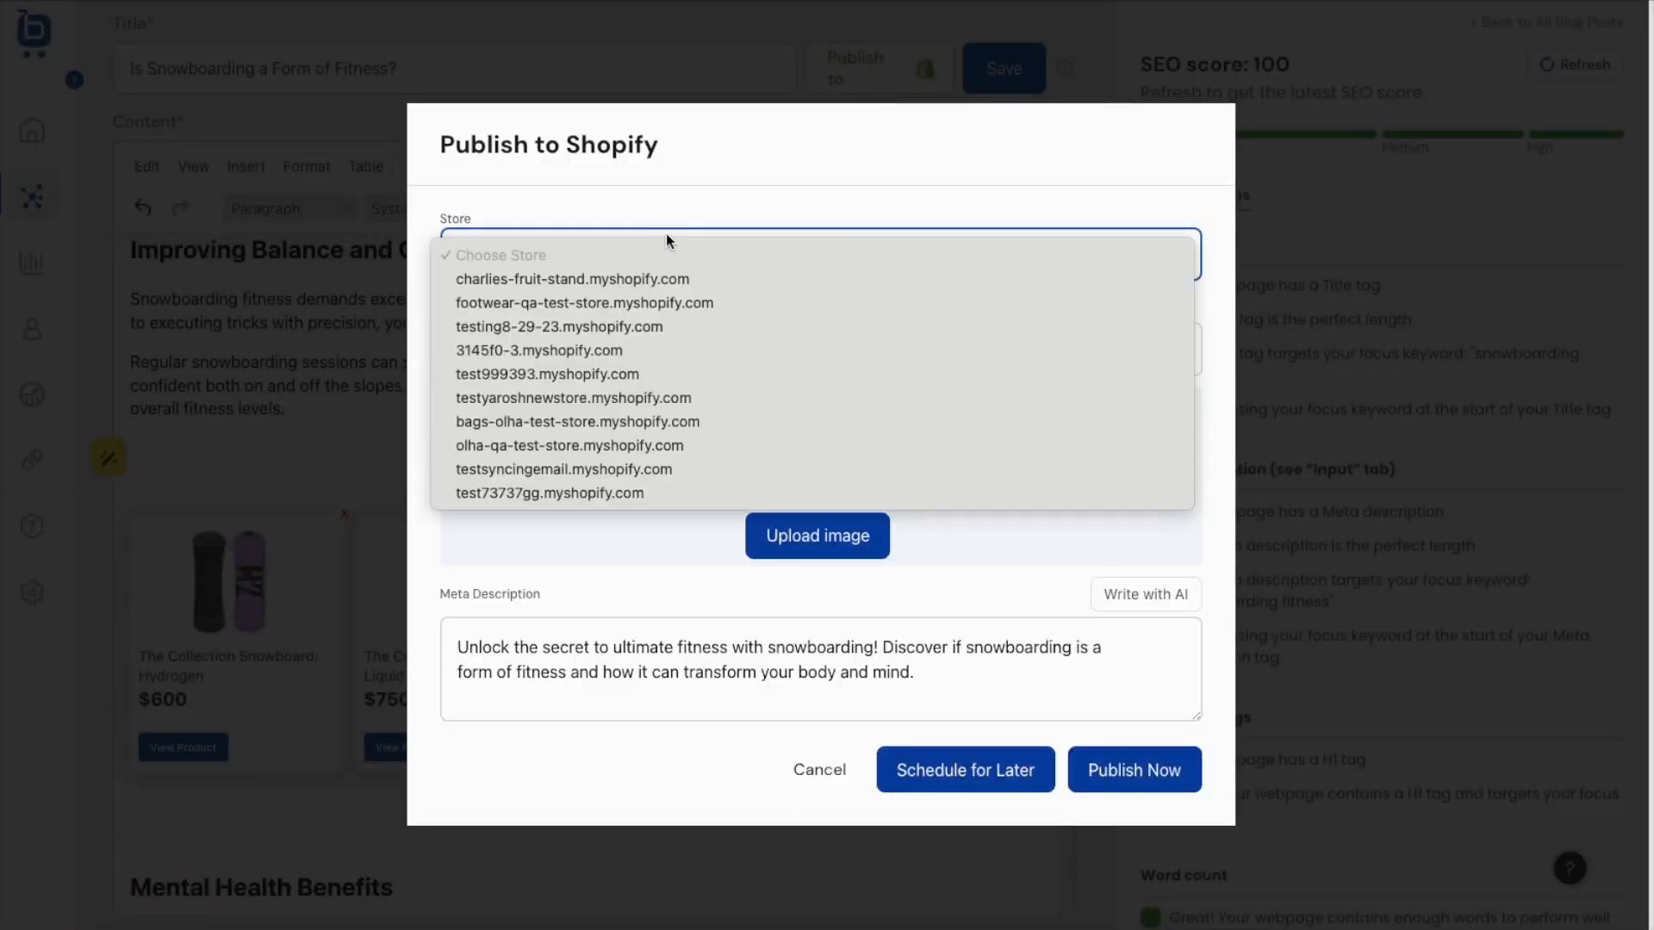
pyautogui.click(648, 280)
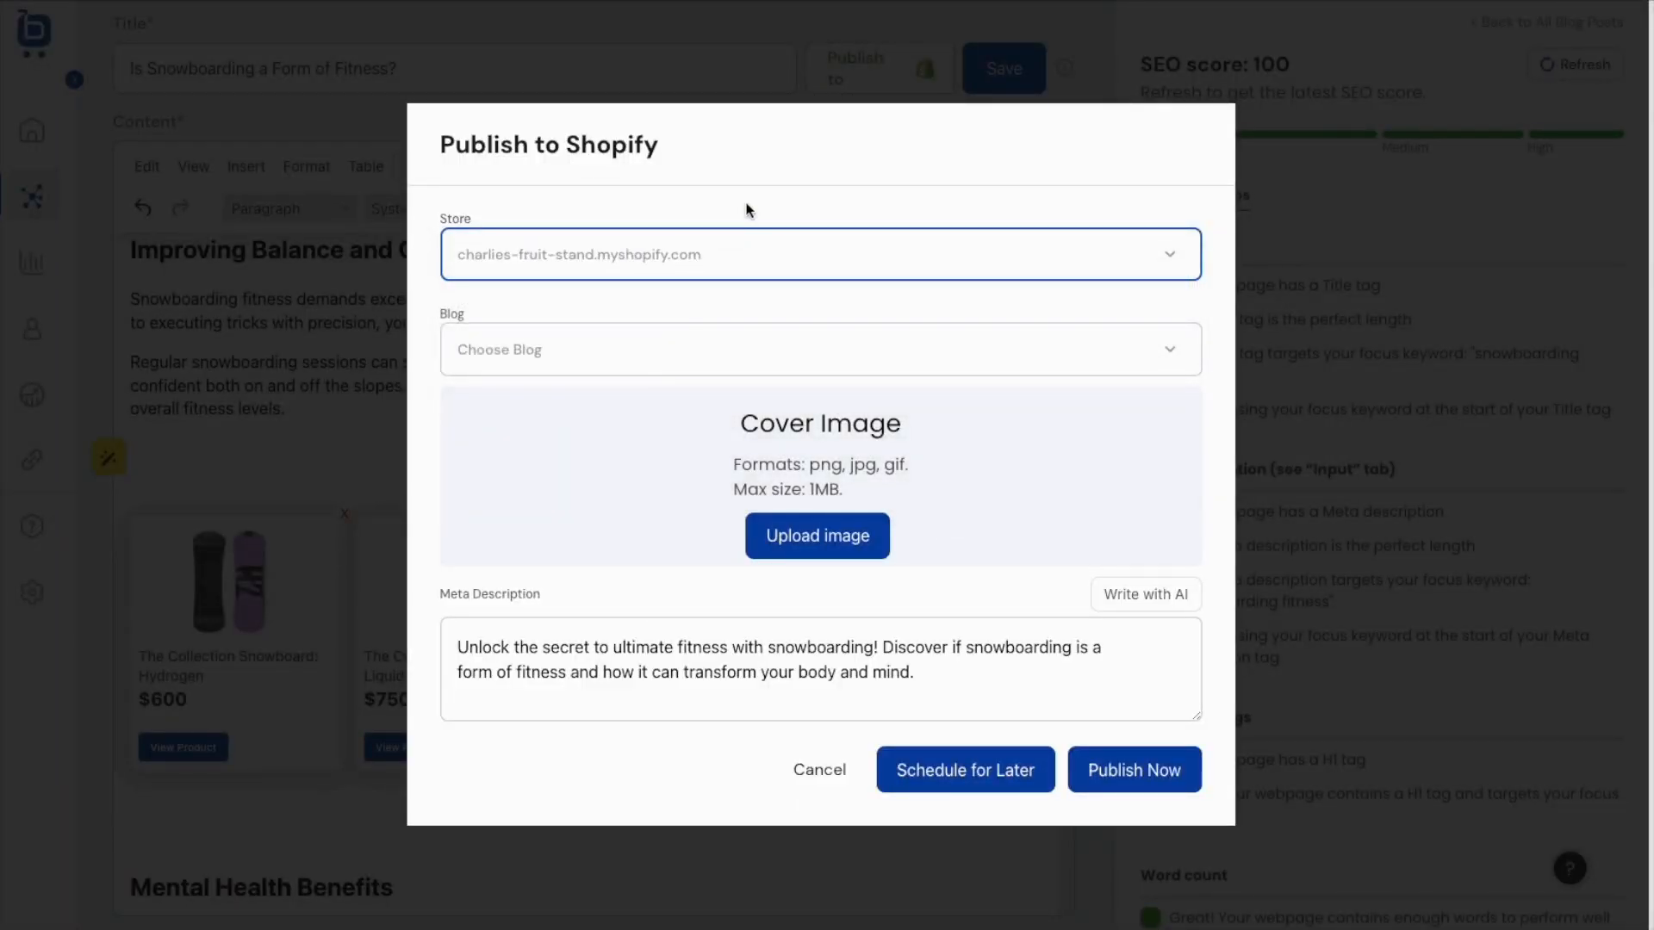
pyautogui.click(718, 248)
pyautogui.click(716, 250)
pyautogui.click(616, 346)
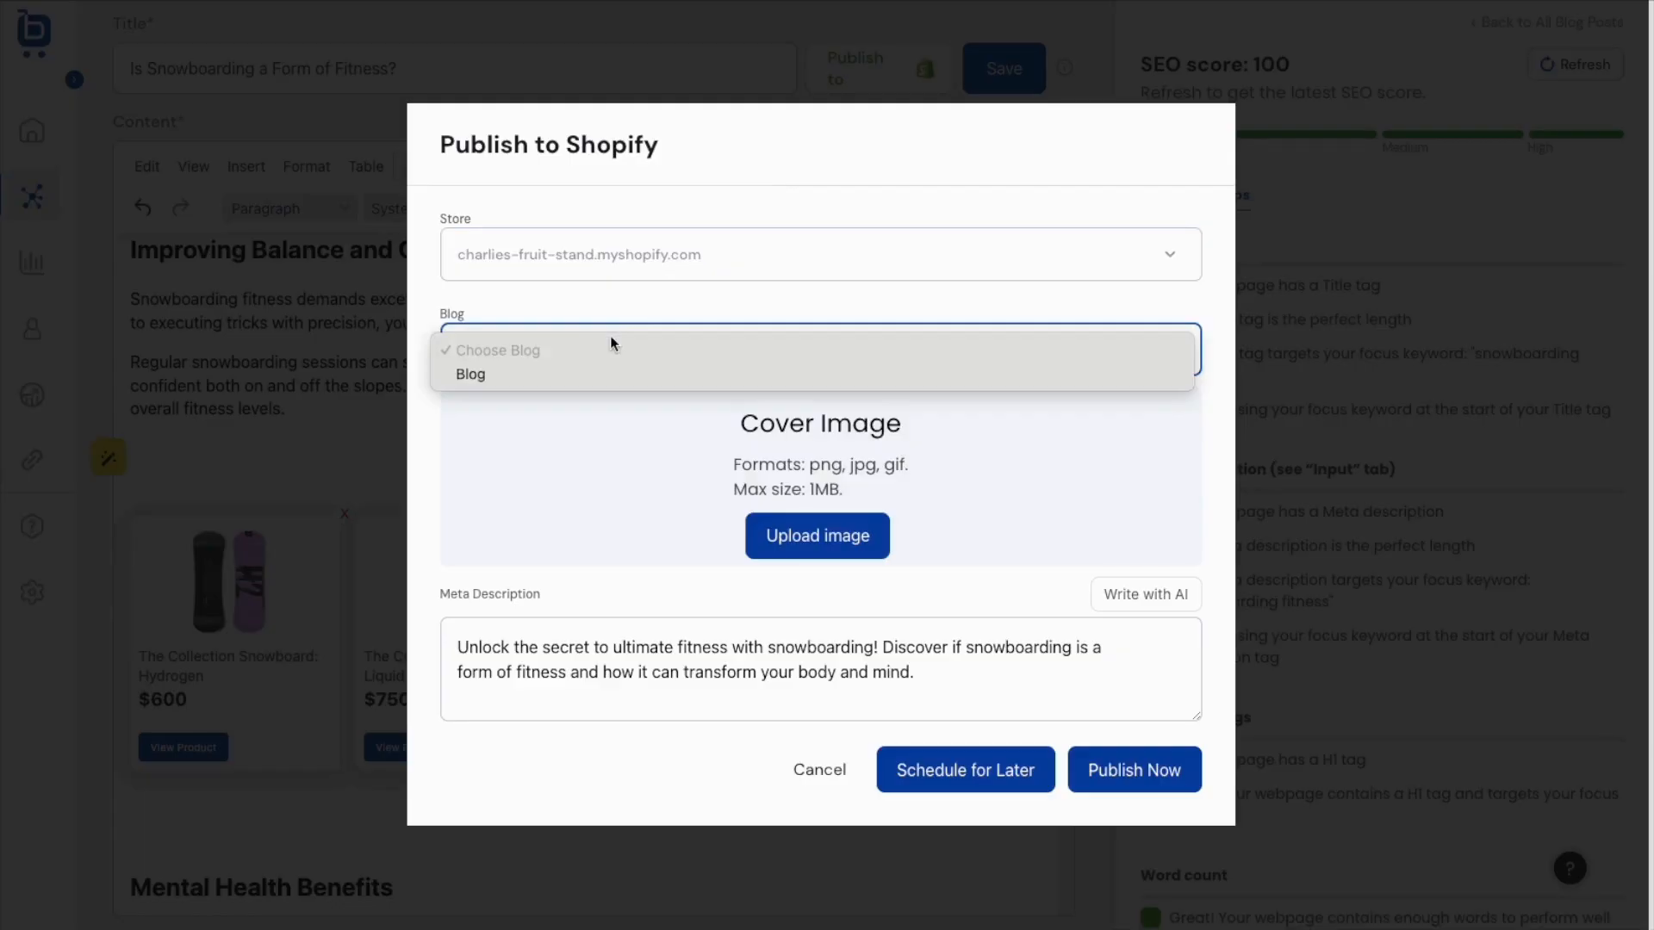
pyautogui.click(584, 371)
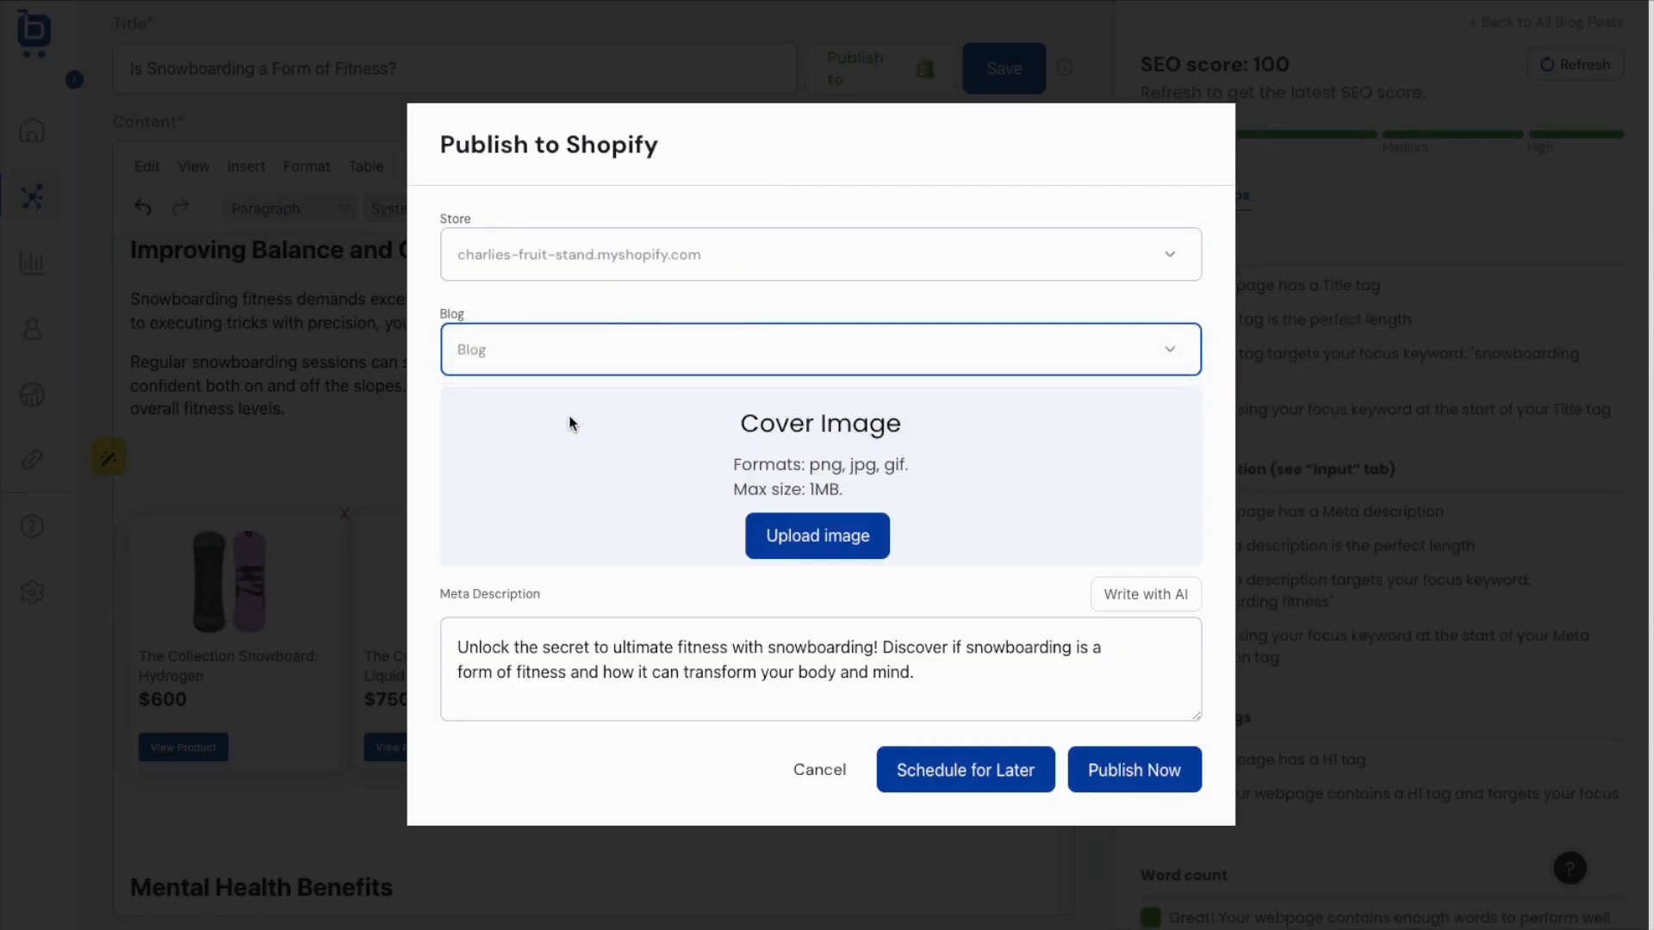
pyautogui.click(530, 471)
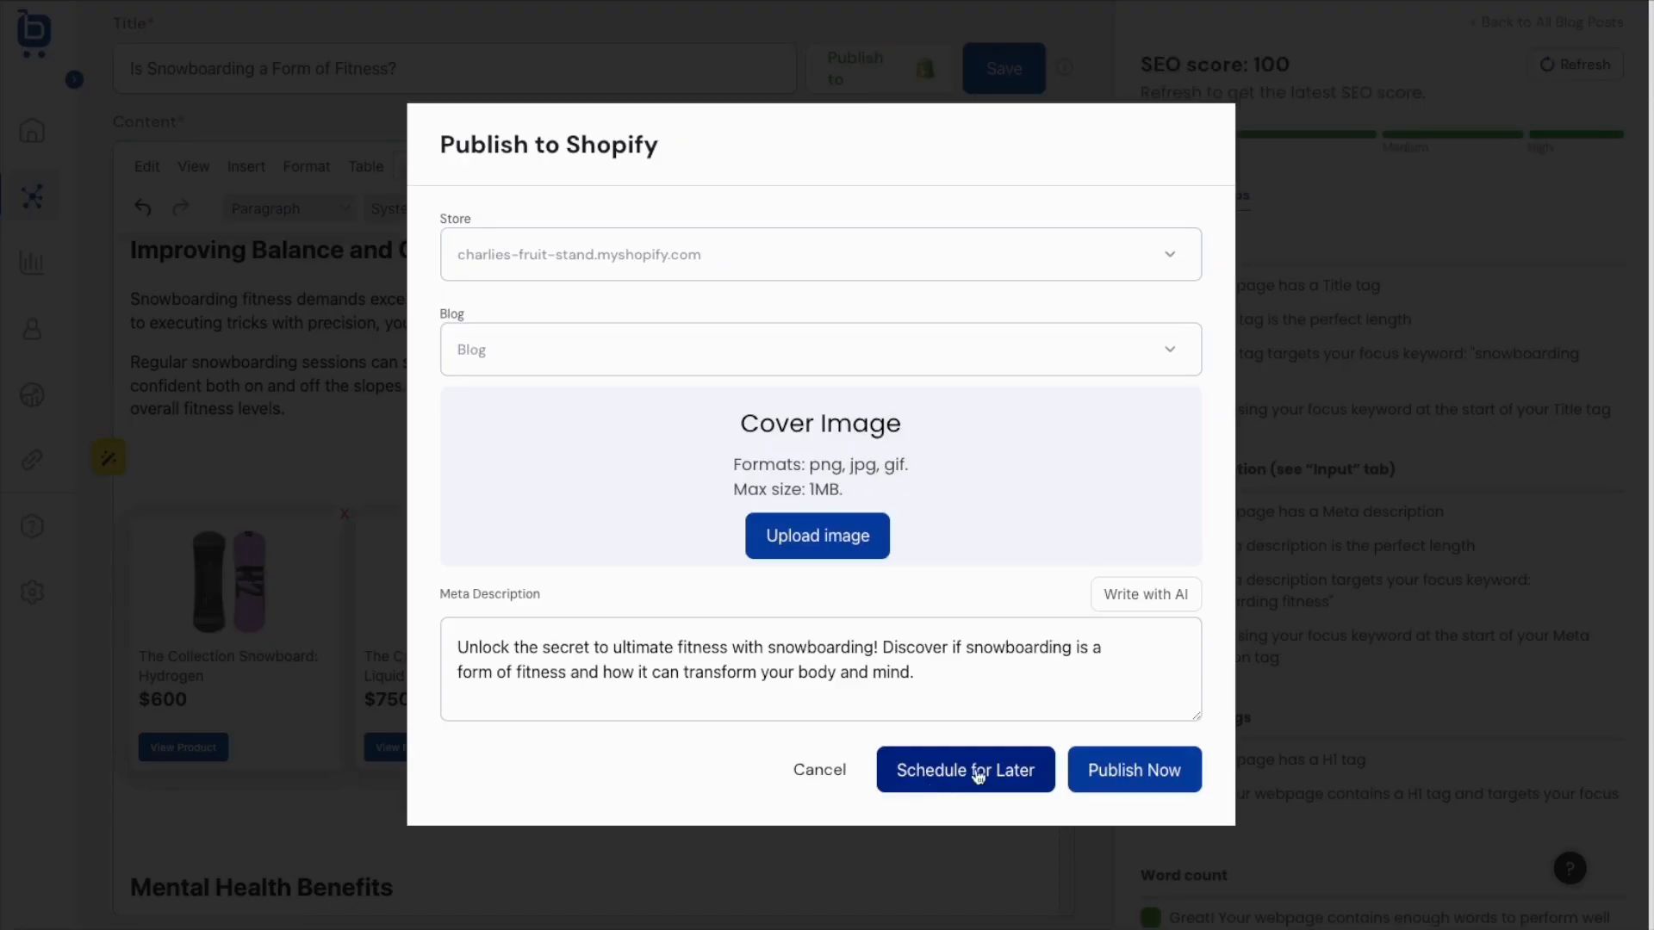
# Publish the post now, decline the backlinks offer, and open it in the Shopify admin.
pyautogui.click(1136, 771)
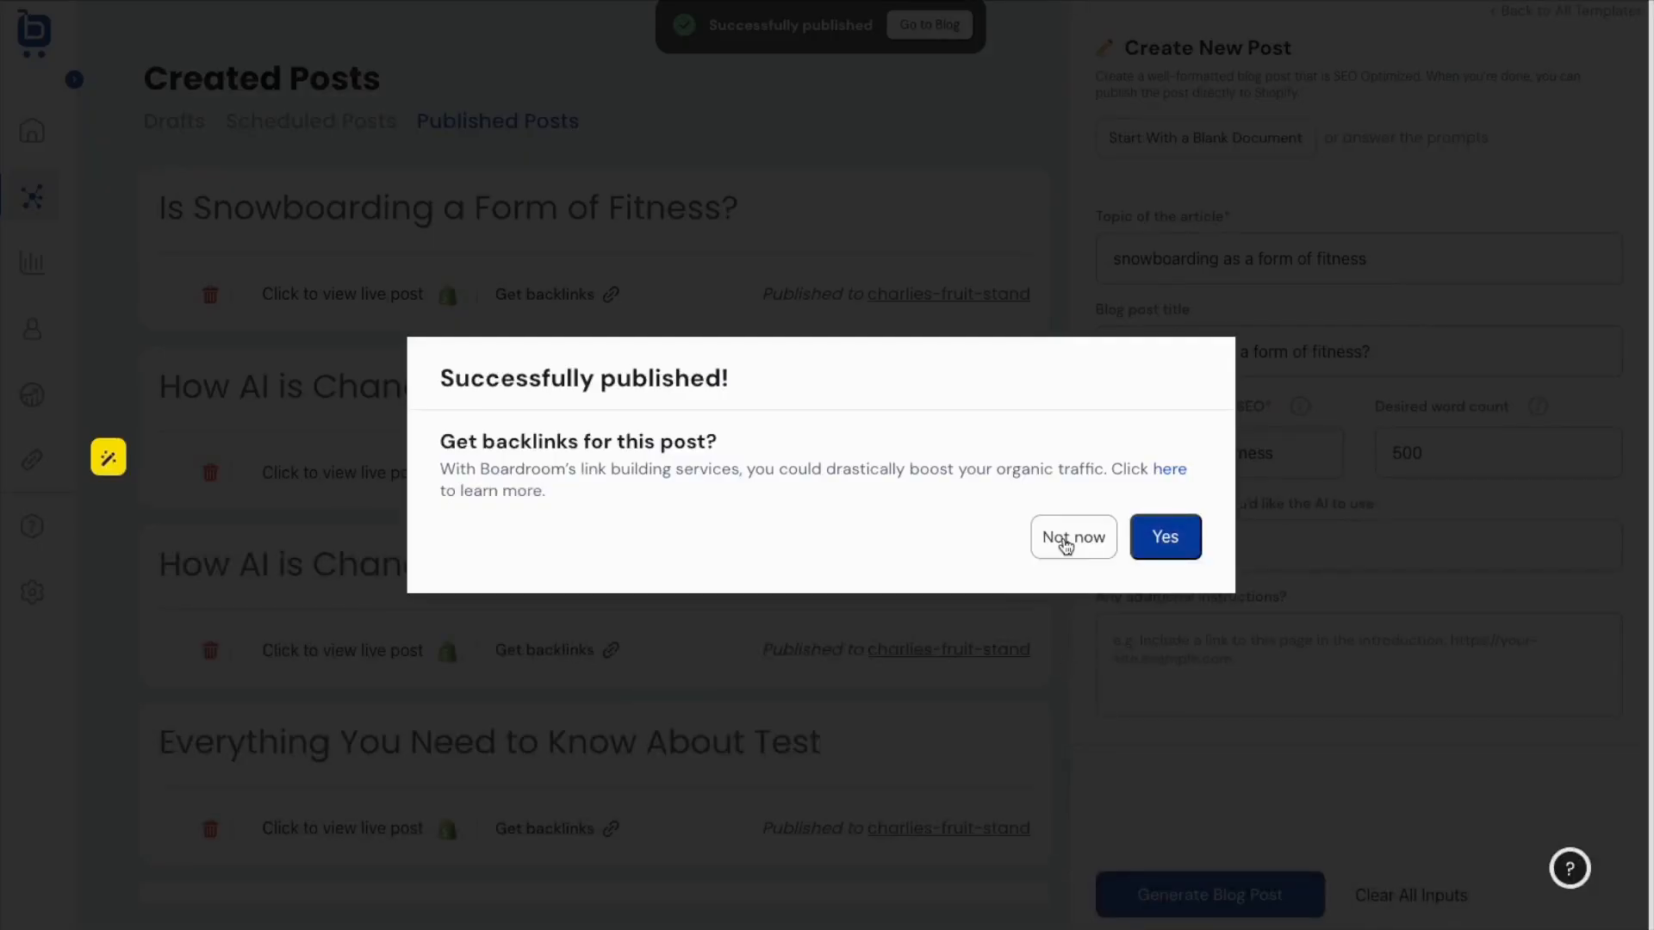
pyautogui.click(1068, 538)
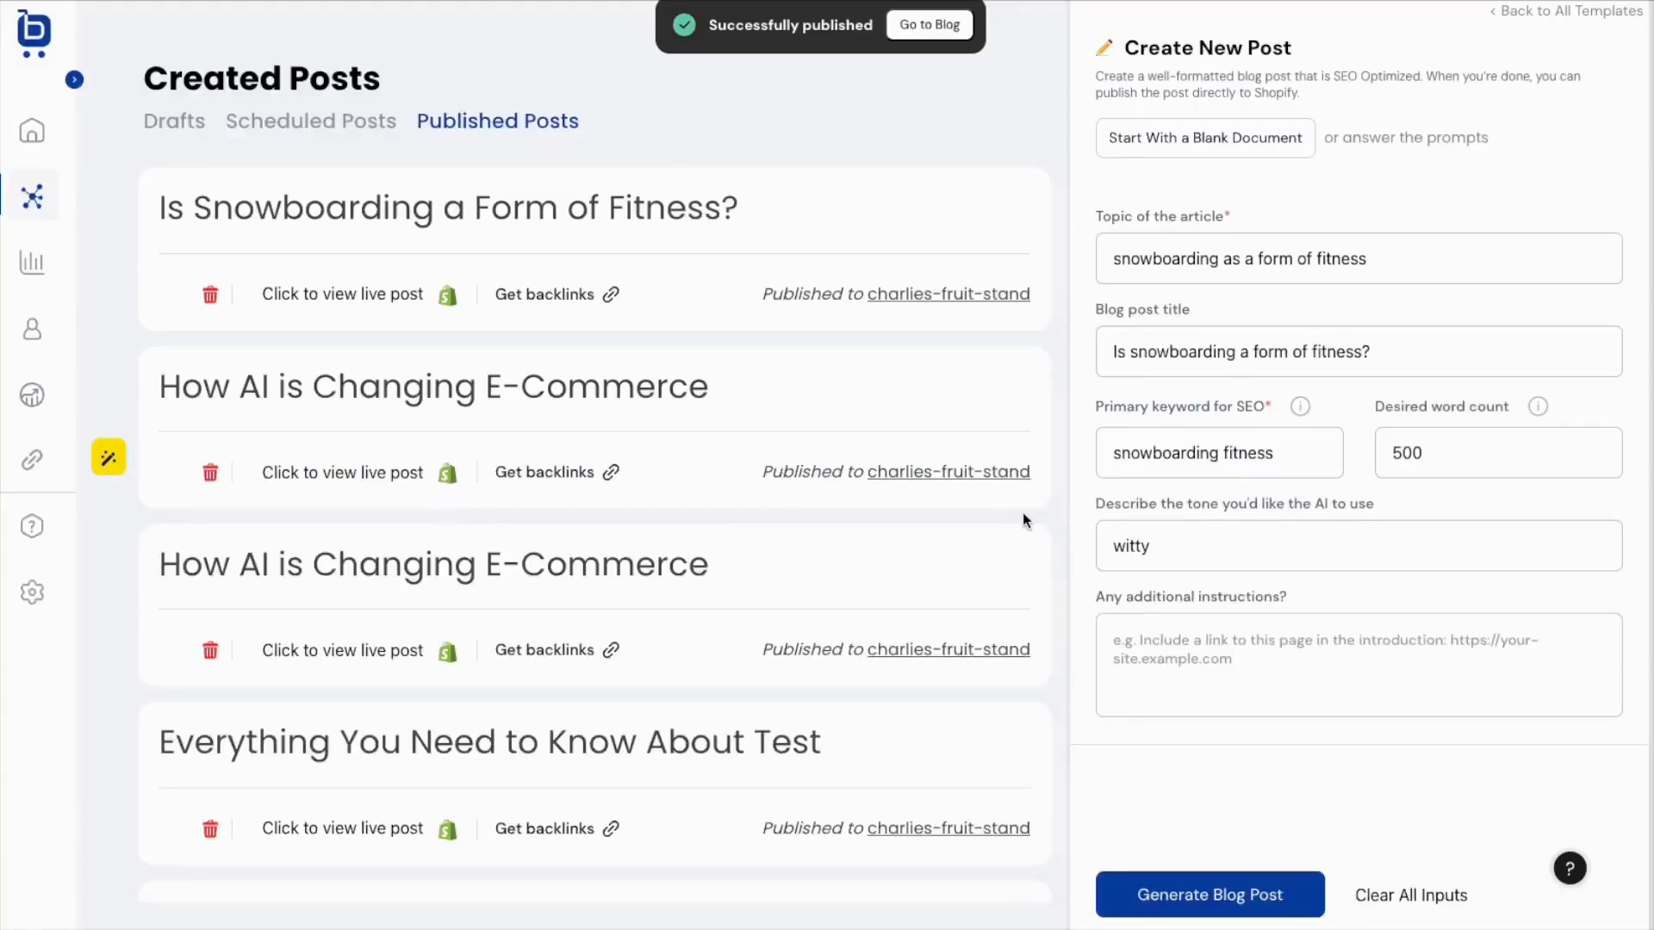
pyautogui.click(914, 32)
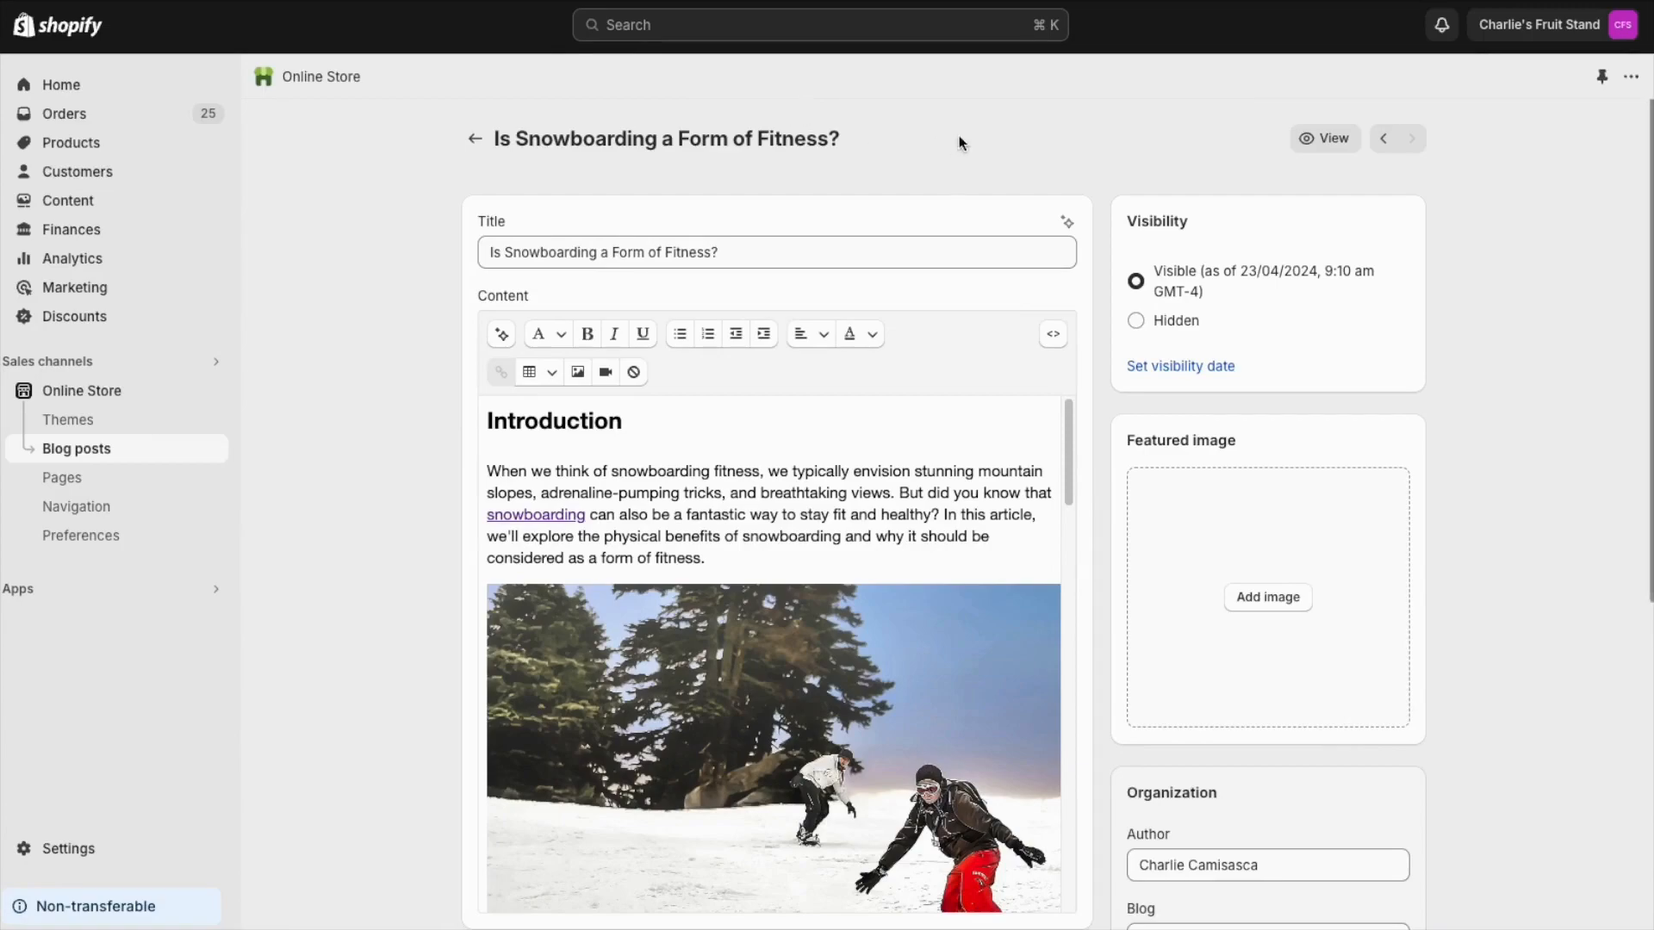
# View the published snowboarding post on the live storefront and scroll through it.
pyautogui.click(1321, 150)
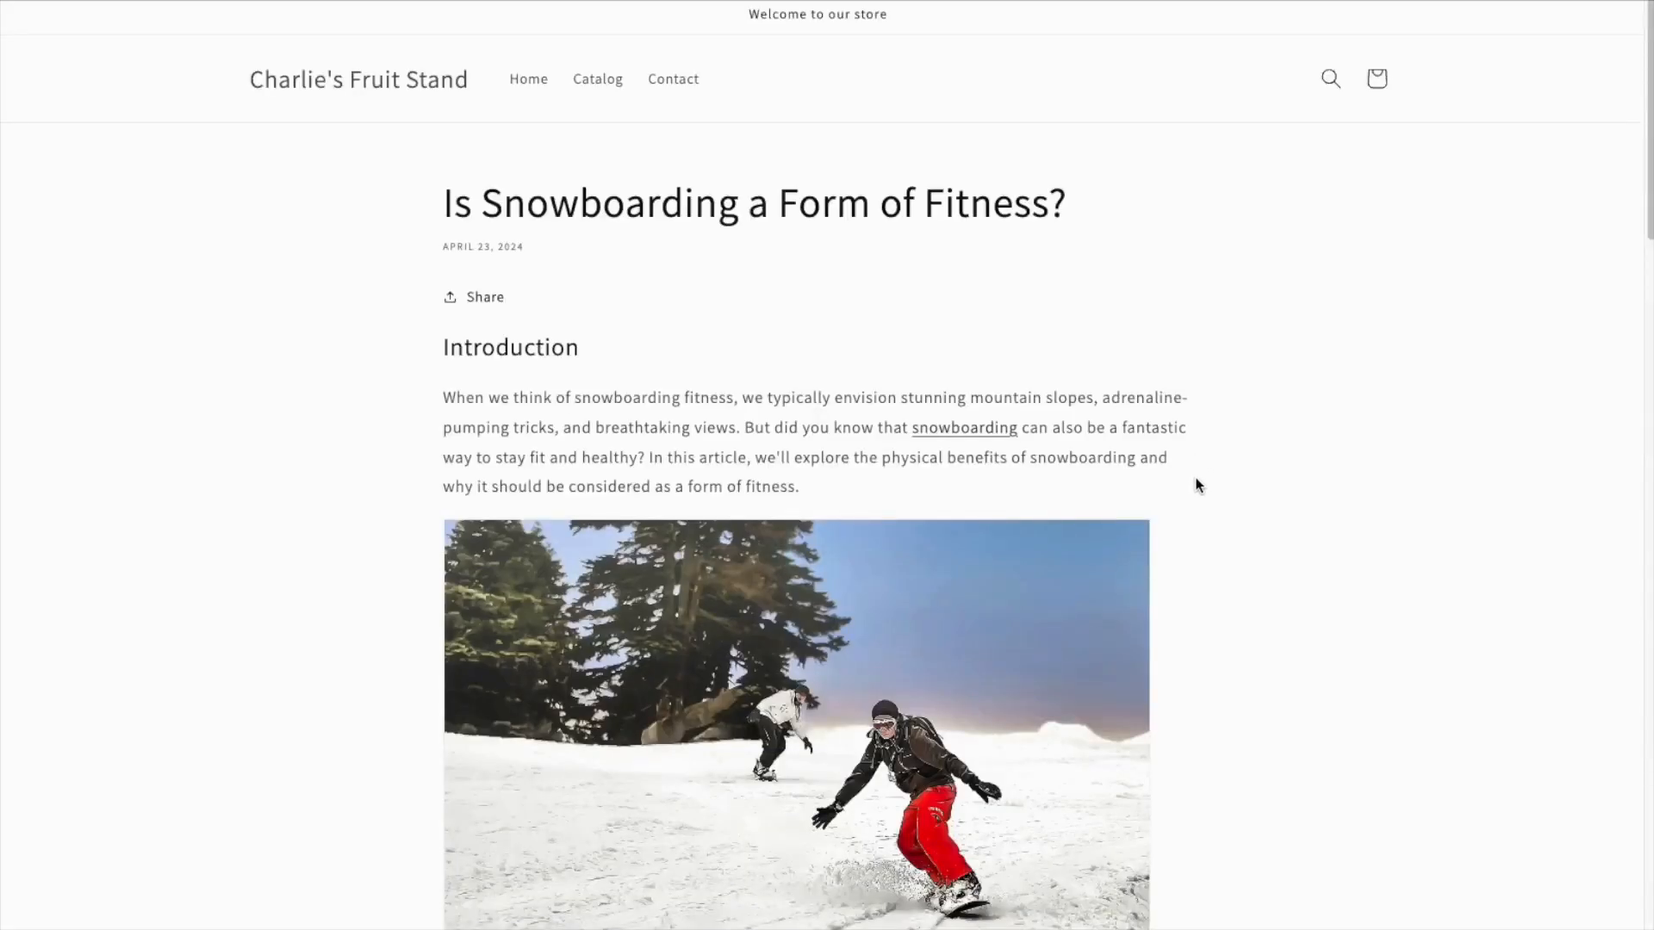
pyautogui.scroll(-8, 1215, 480)
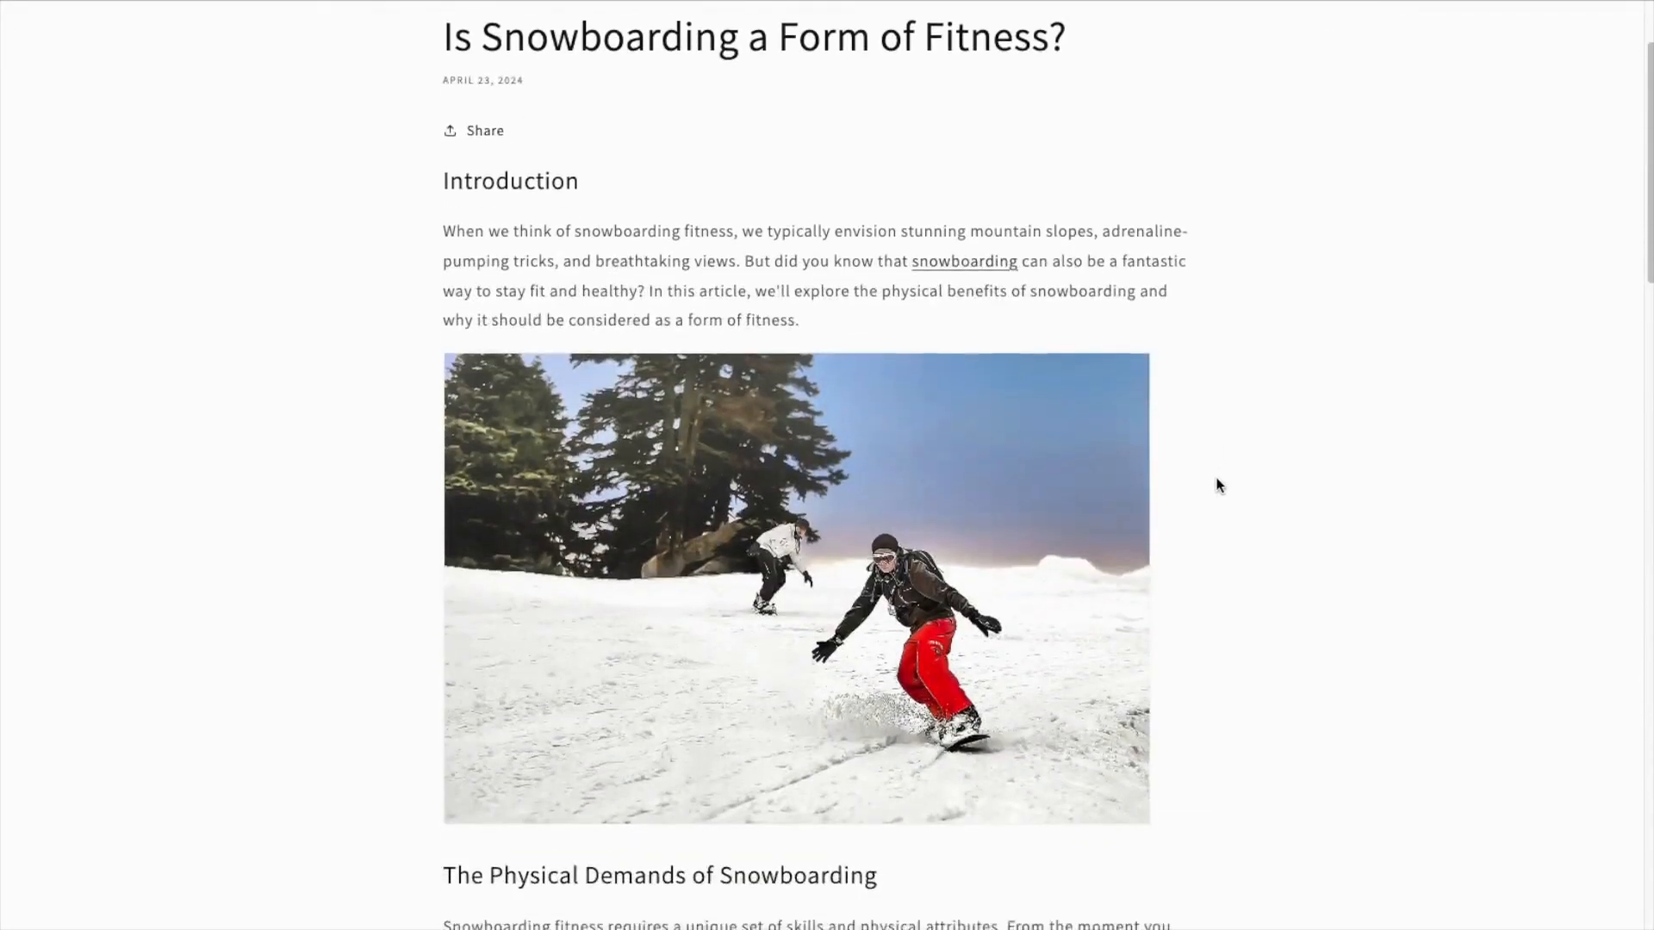
pyautogui.scroll(8, 1224, 470)
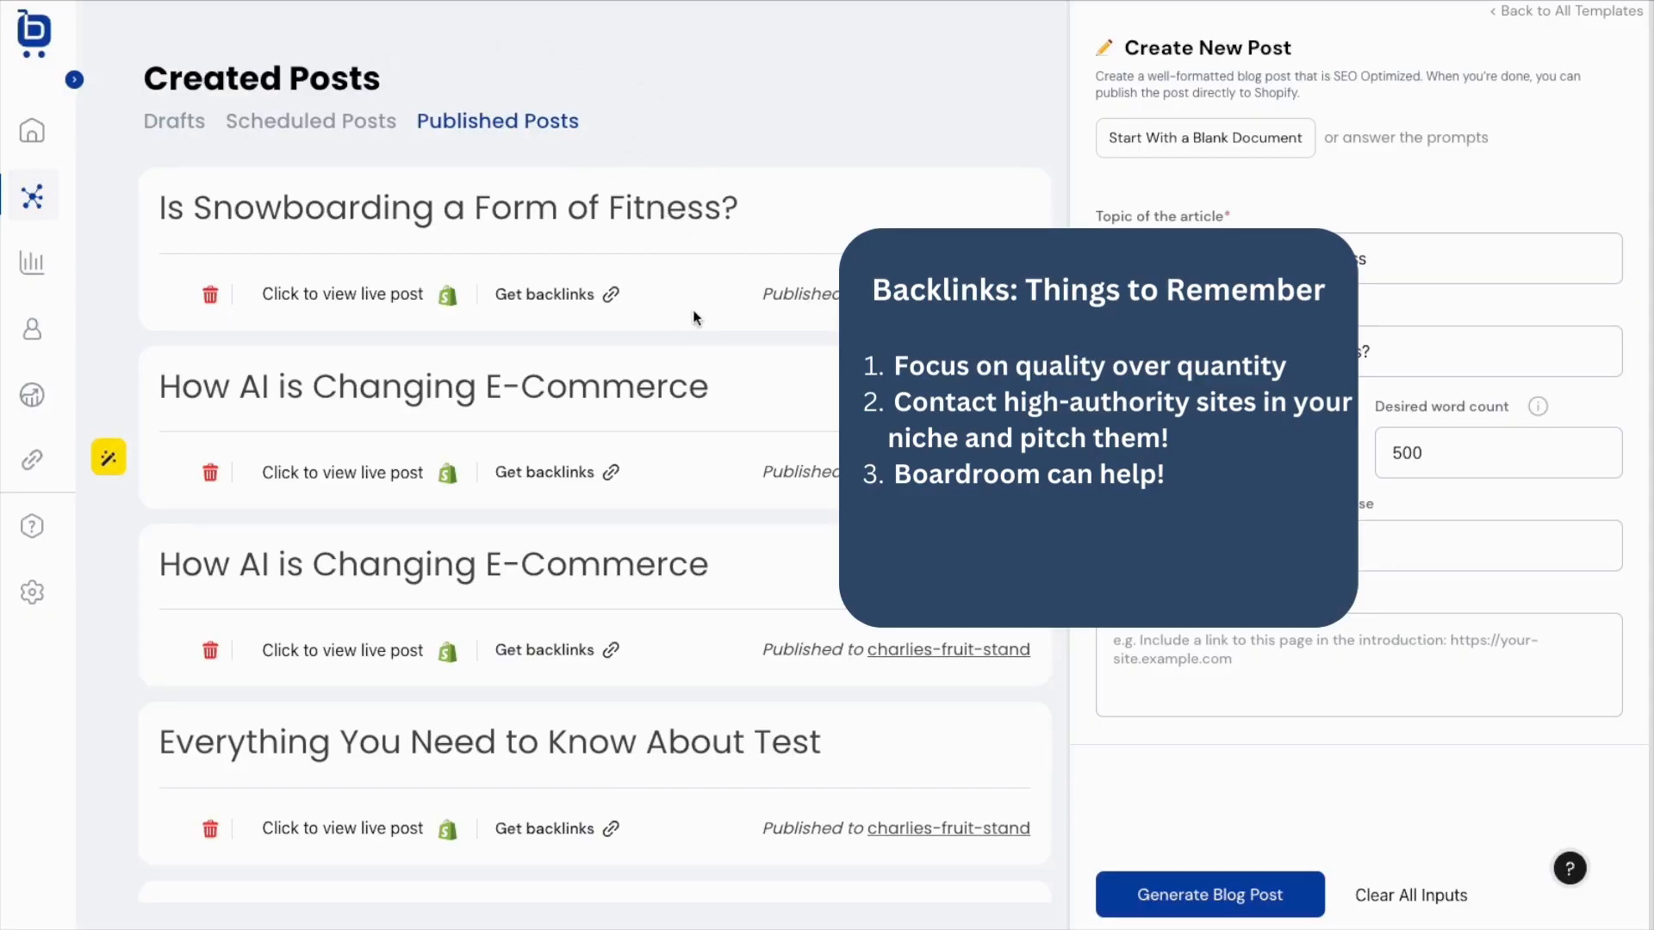
# Open the backlink order form for the snowboarding post and follow its learn-more link.
pyautogui.click(552, 312)
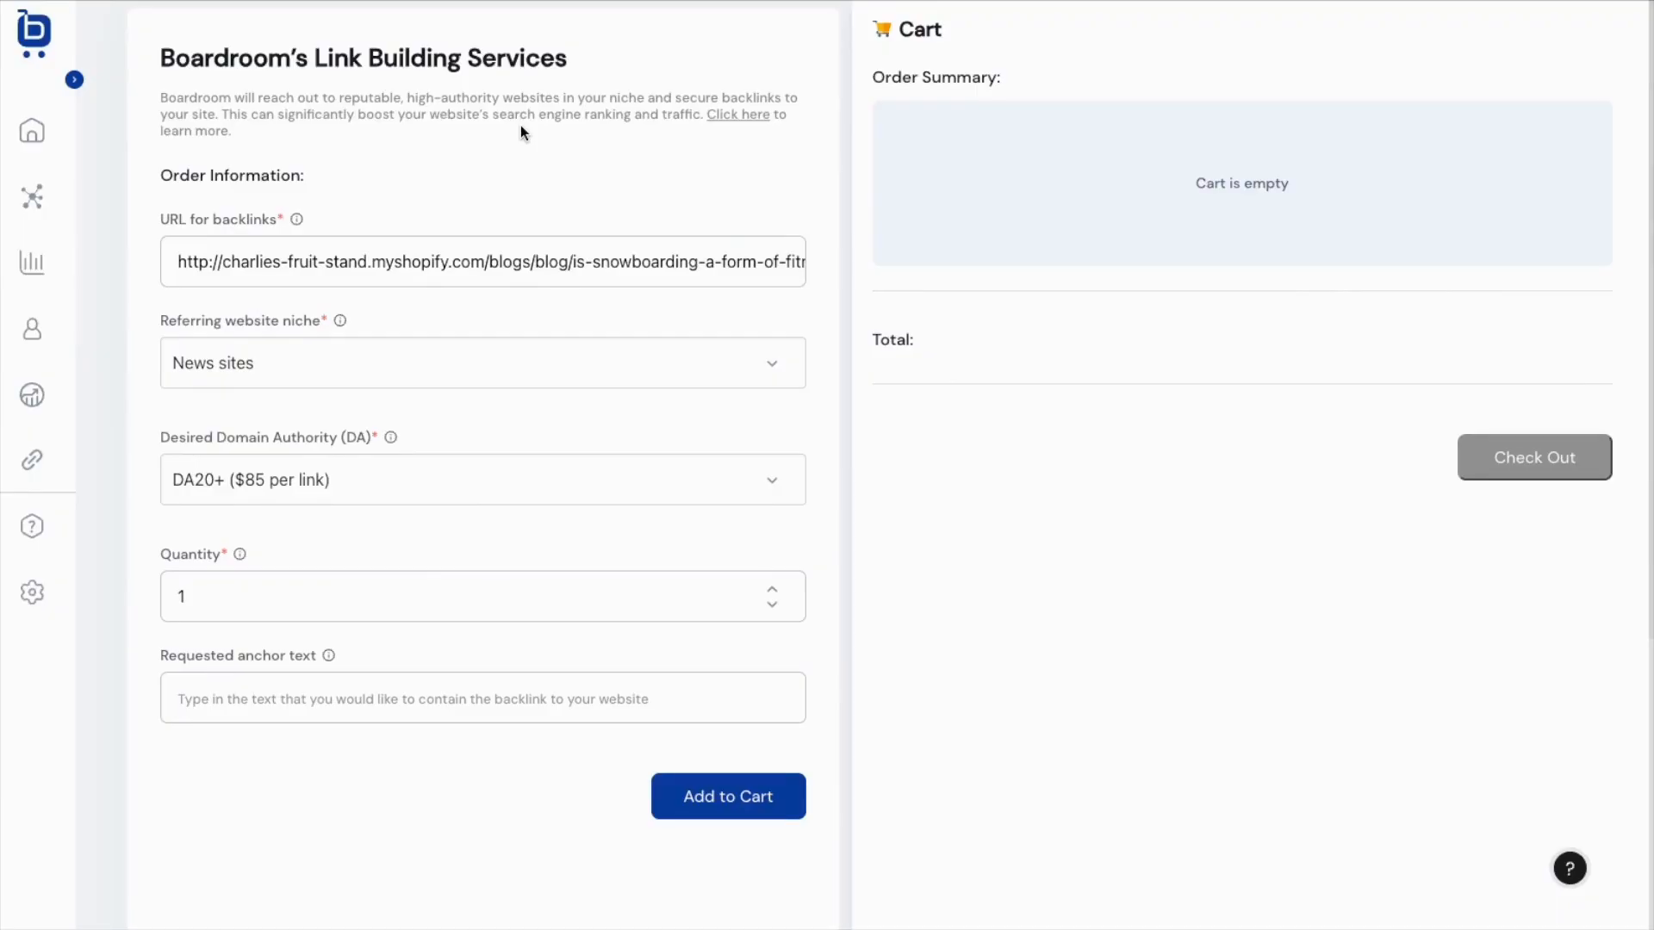
pyautogui.click(728, 116)
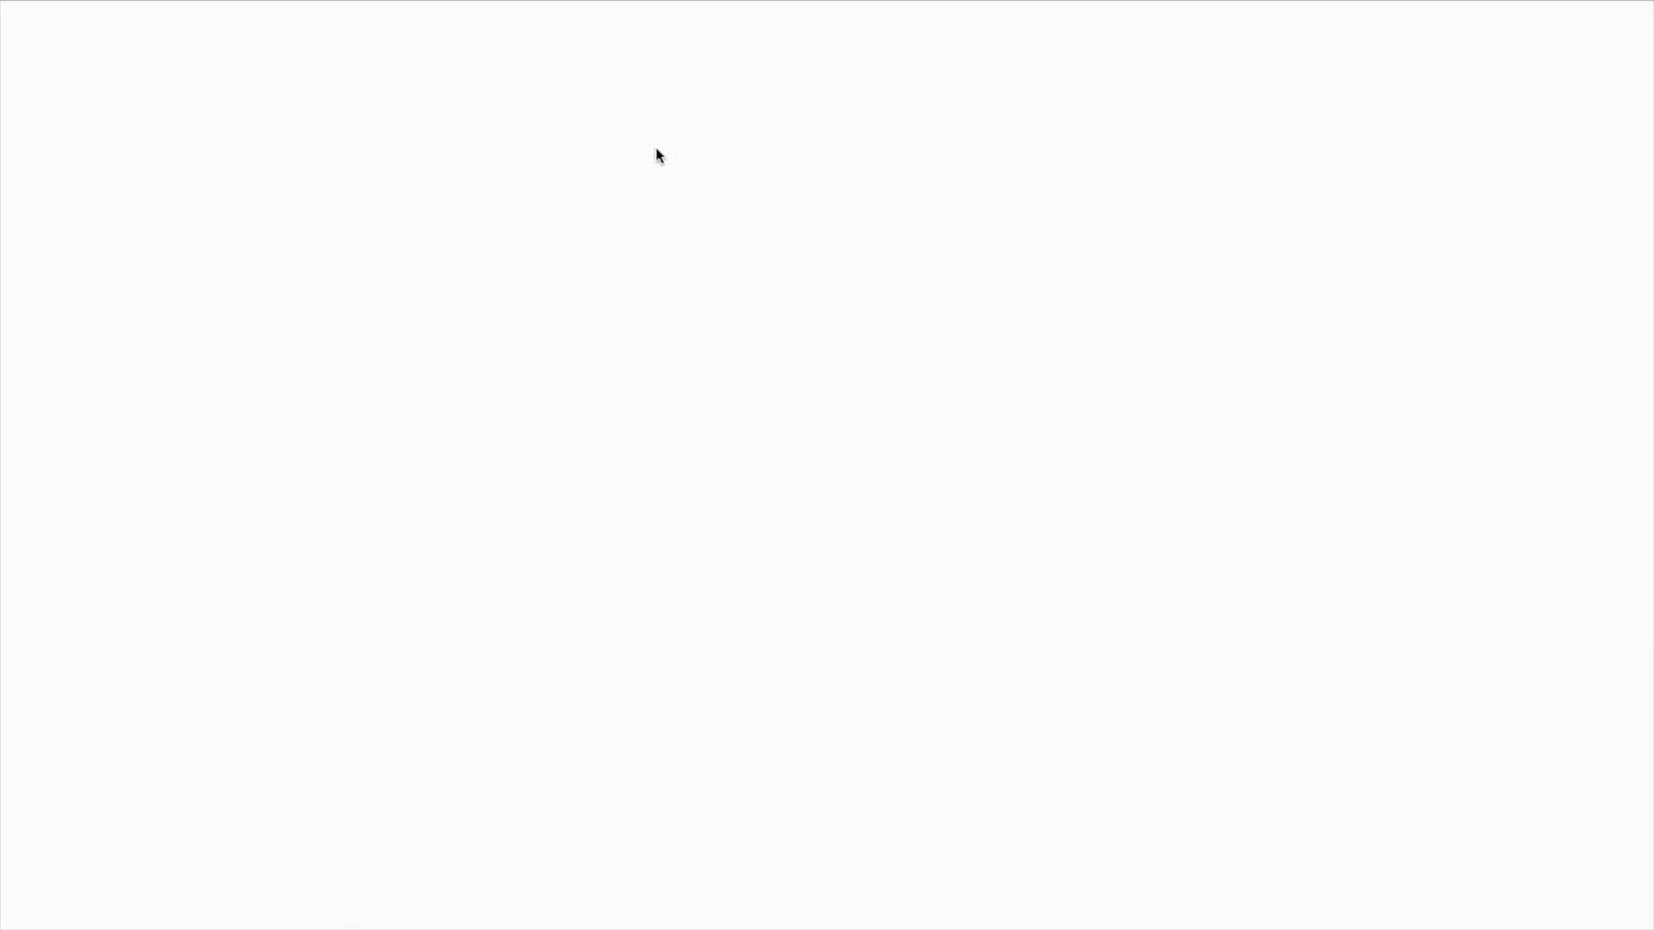